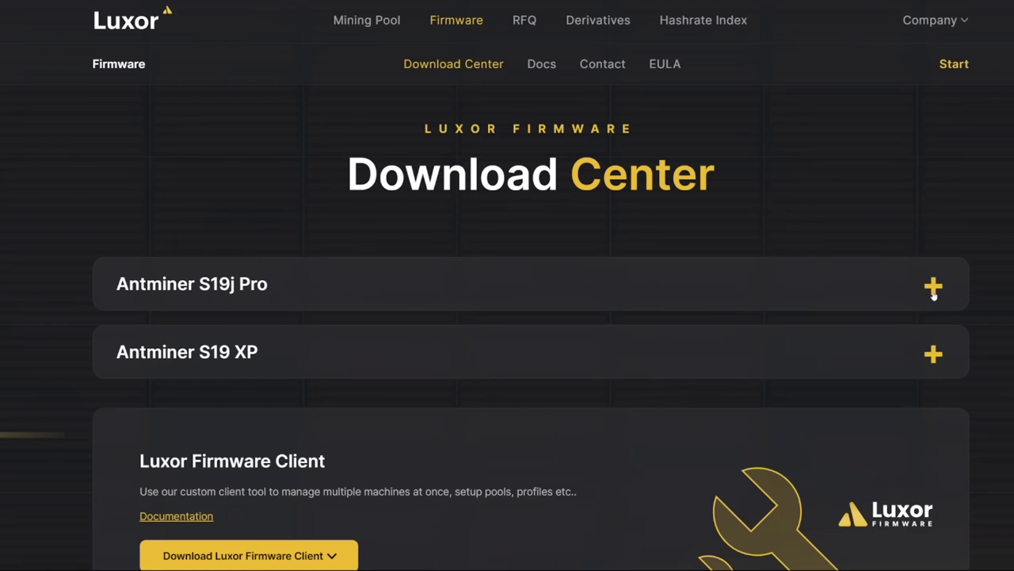
# Expand the Antminer S19j Pro and Antminer S19 XP entries to reveal their SD card images
pyautogui.click(933, 289)
pyautogui.scroll(-2, 934, 294)
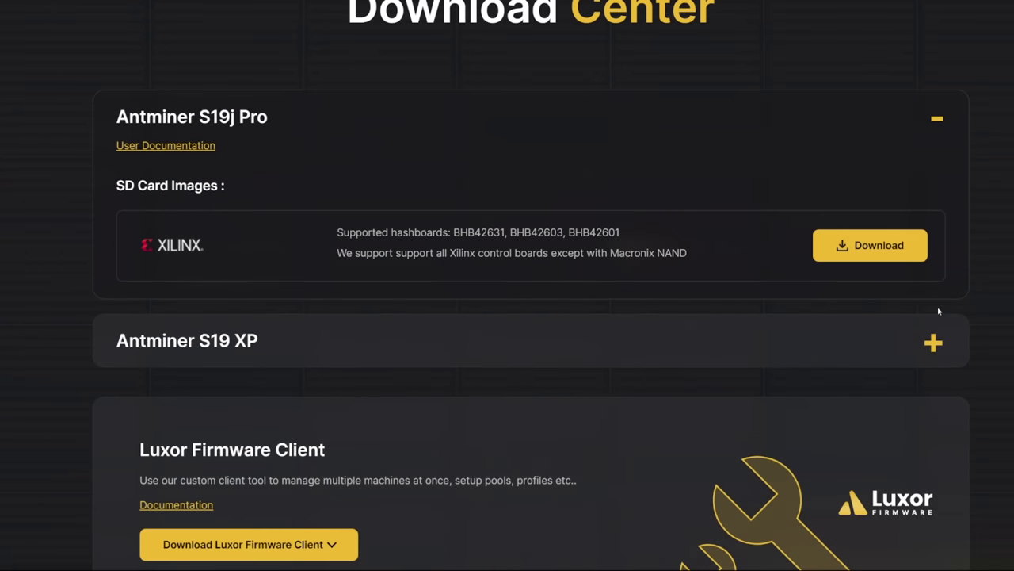
pyautogui.click(935, 342)
pyautogui.scroll(-3, 968, 336)
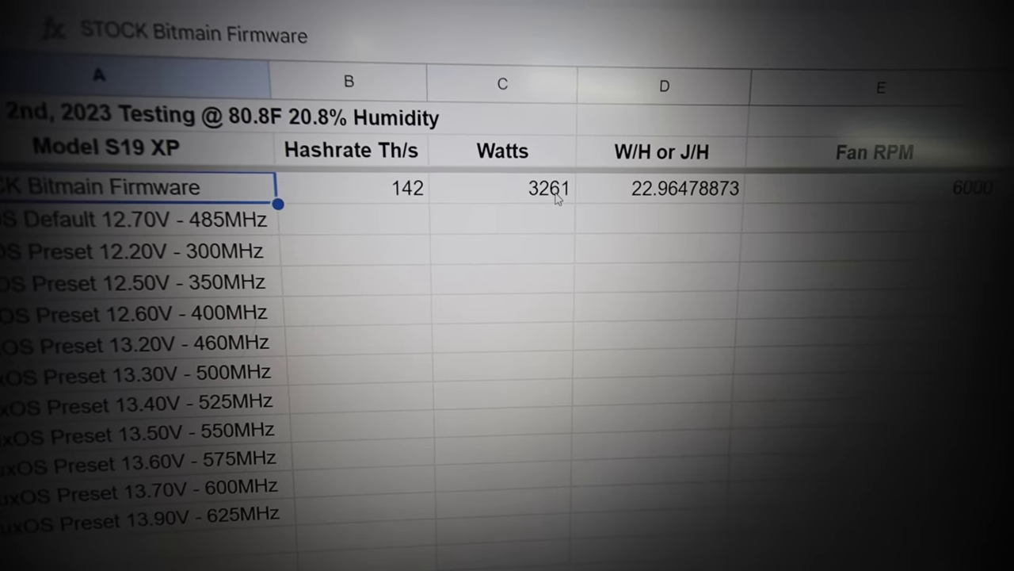
pyautogui.click(564, 198)
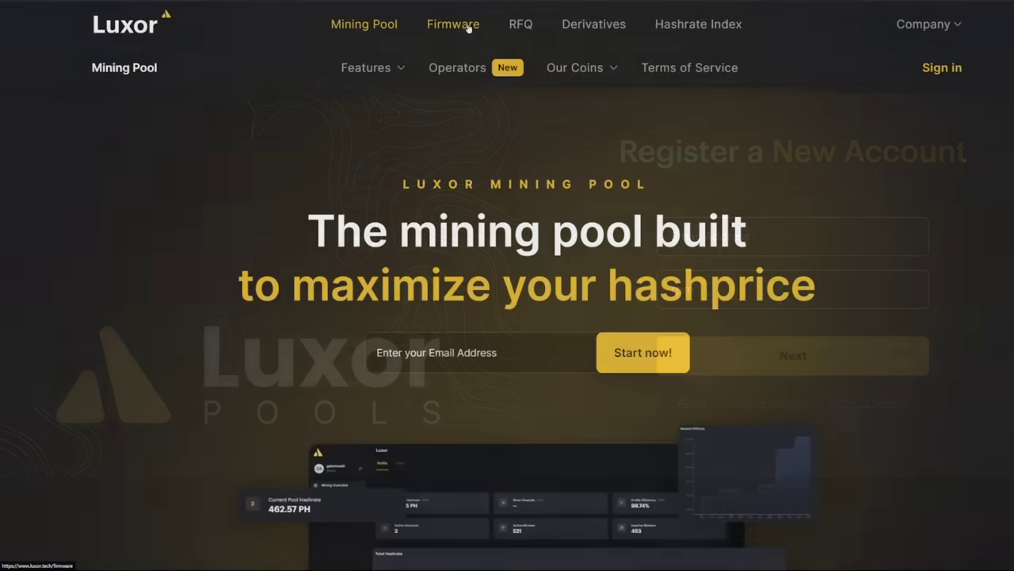
# Go to Firmware, open the Download Center and expand the Antminer S19 XP entry
pyautogui.click(469, 30)
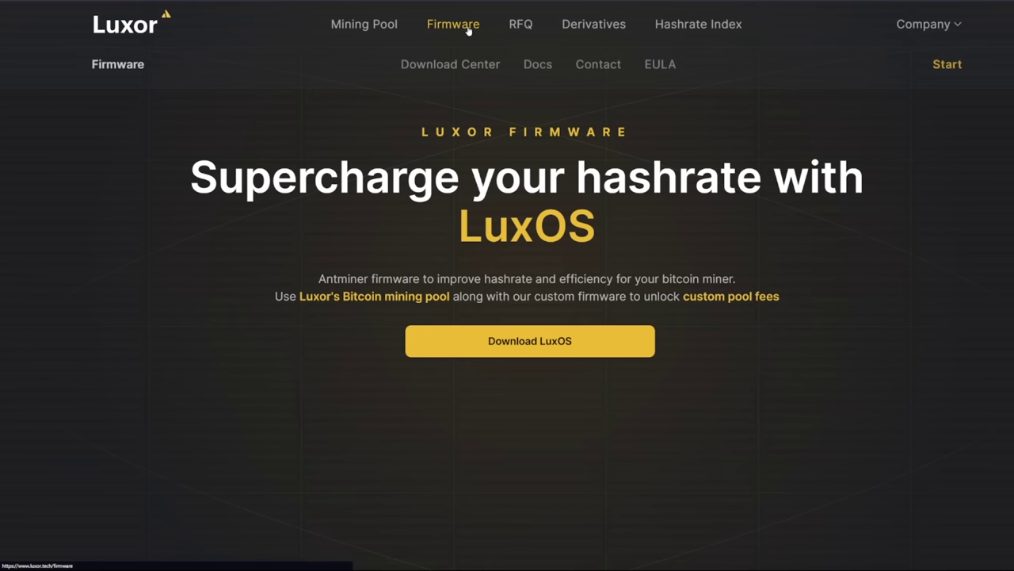
pyautogui.click(541, 342)
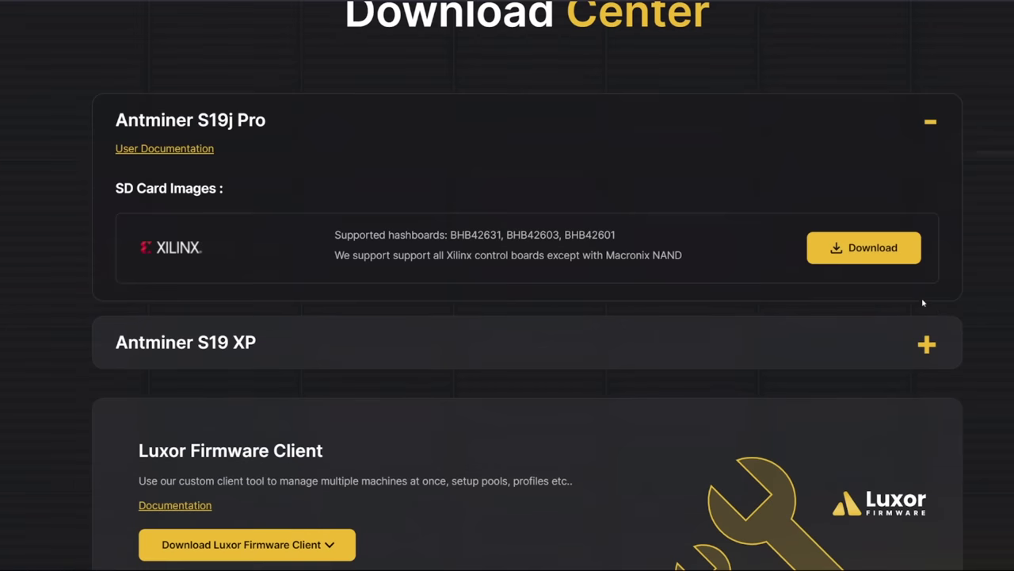
pyautogui.click(927, 344)
pyautogui.scroll(-2, 833, 310)
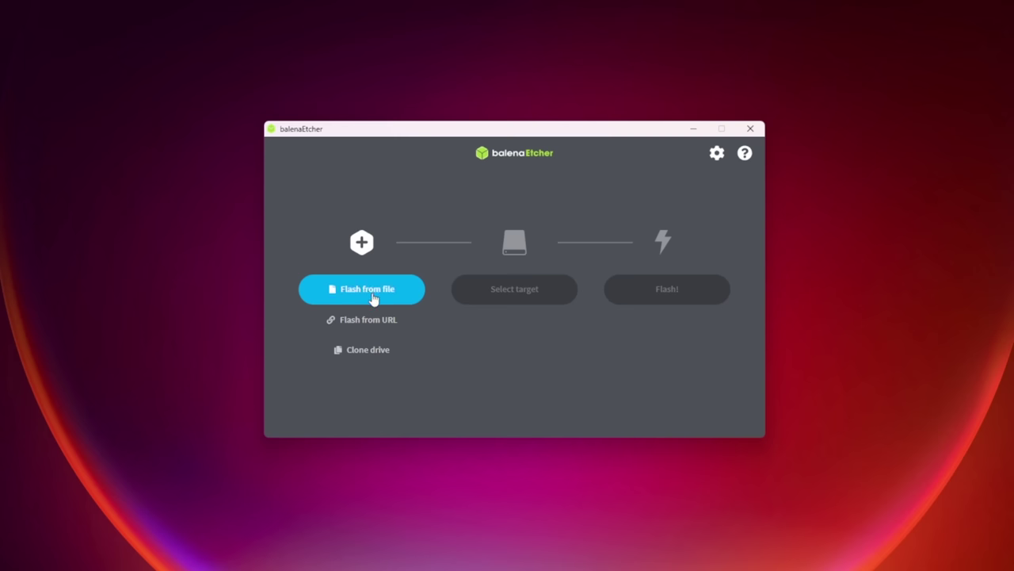
# Extract the LuxOS zip and flash the S19LuxOS-15-Mar-2023 image onto the 15.6 GB SD card
pyautogui.click(371, 292)
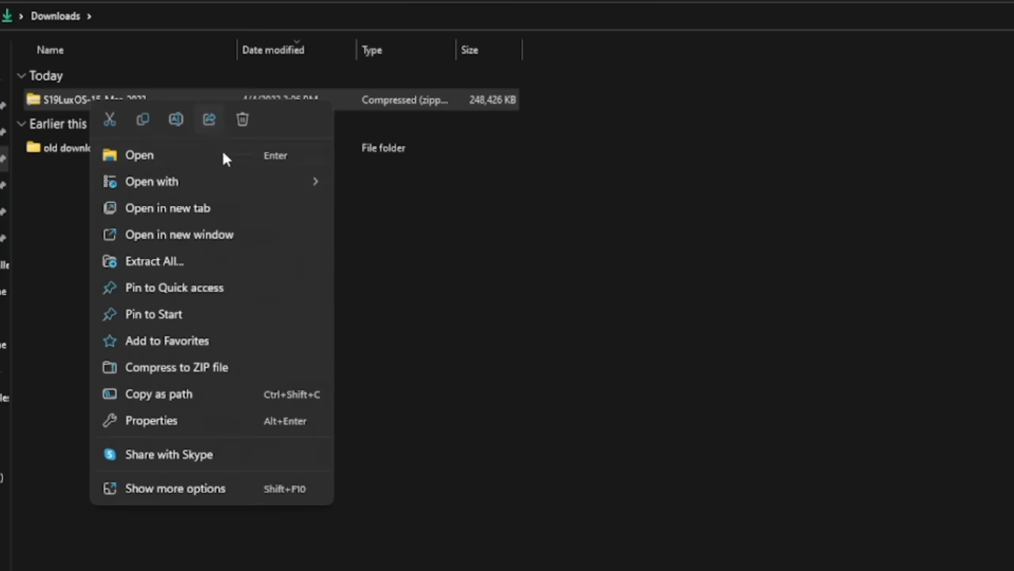
pyautogui.click(159, 263)
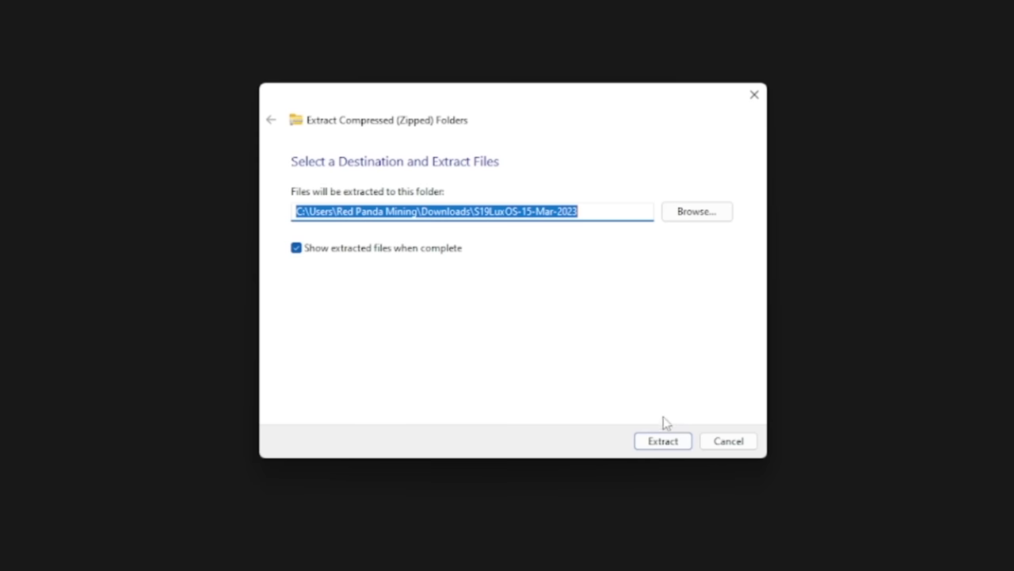
pyautogui.click(663, 441)
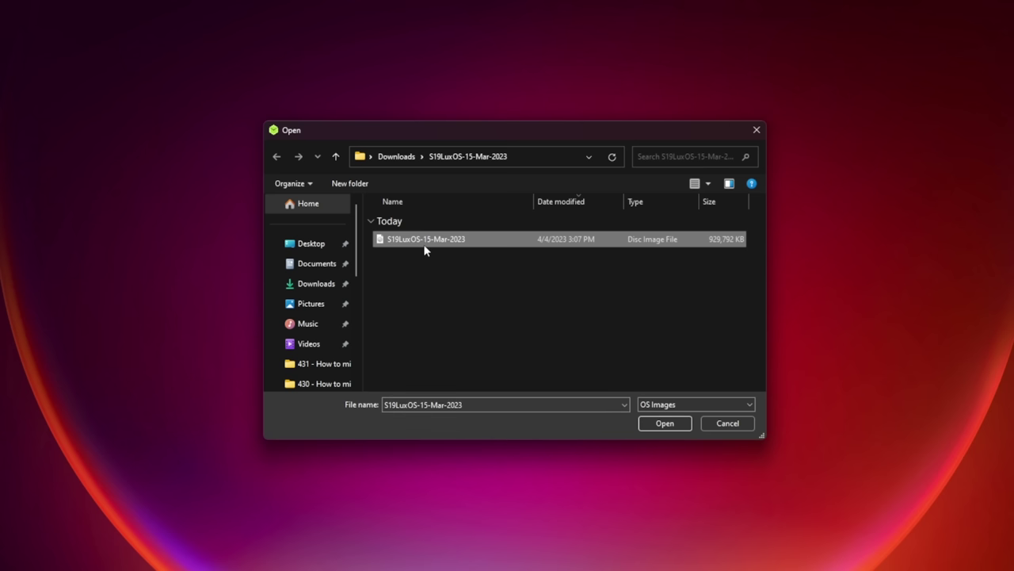
pyautogui.doubleClick(428, 243)
pyautogui.click(516, 291)
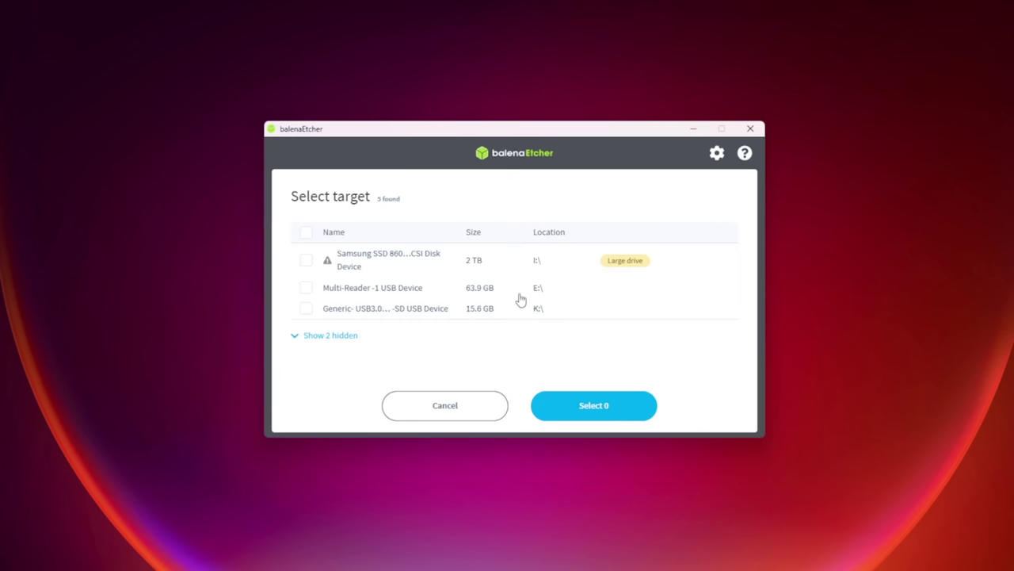
pyautogui.click(305, 309)
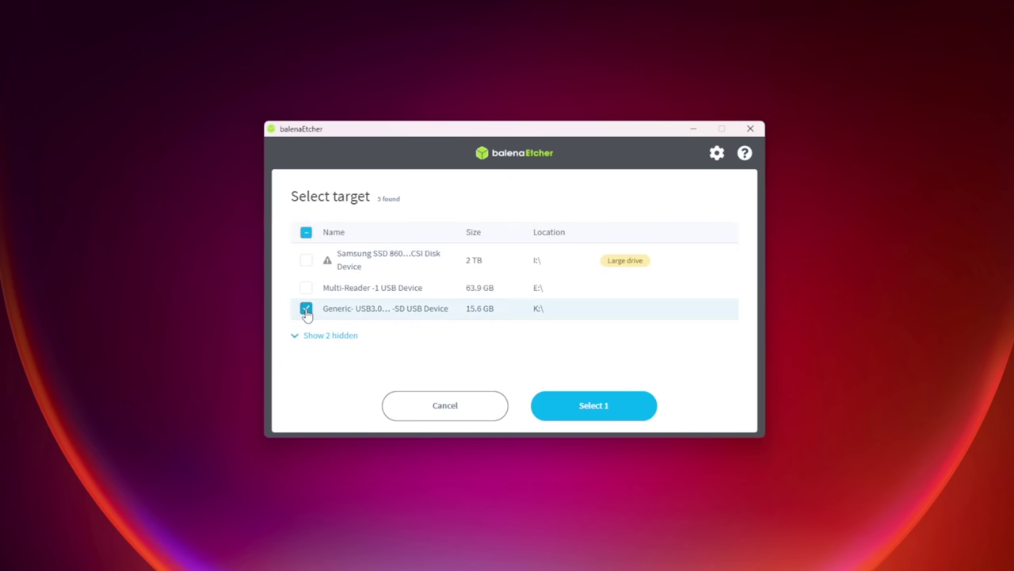
pyautogui.click(584, 418)
pyautogui.click(669, 297)
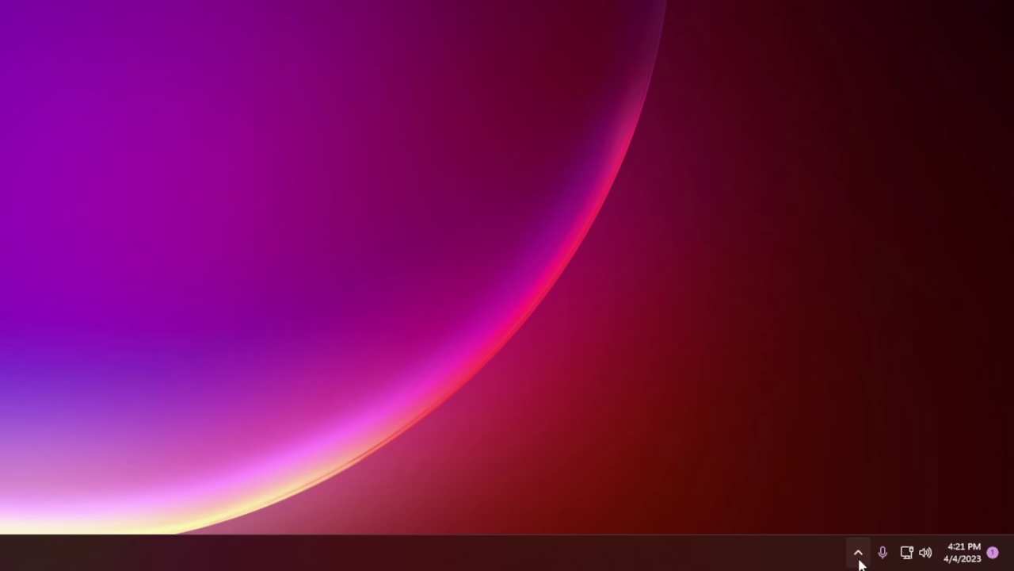
# Safely eject the fat (D:) drive from the system tray
pyautogui.click(859, 552)
pyautogui.click(798, 445)
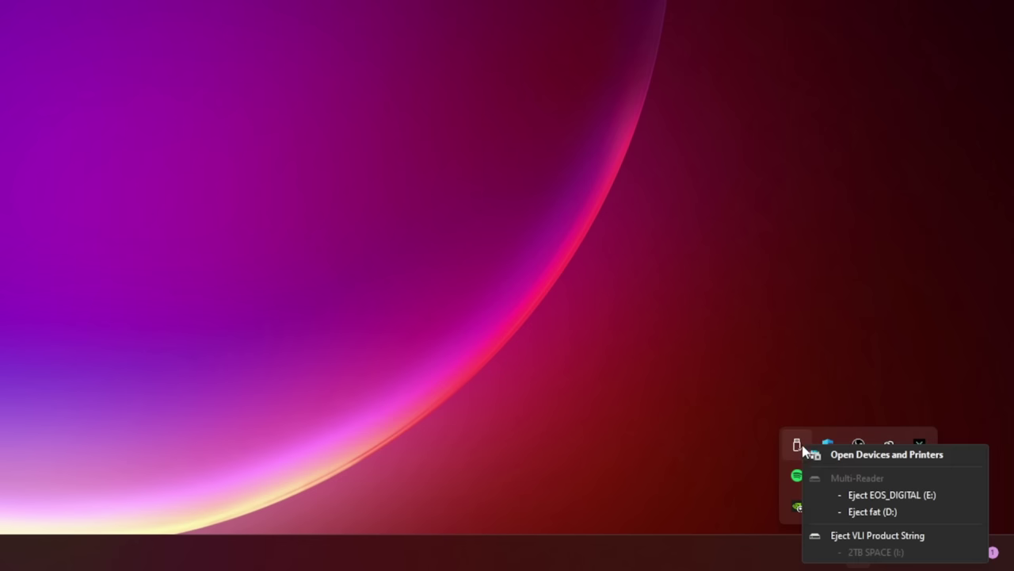
pyautogui.click(862, 514)
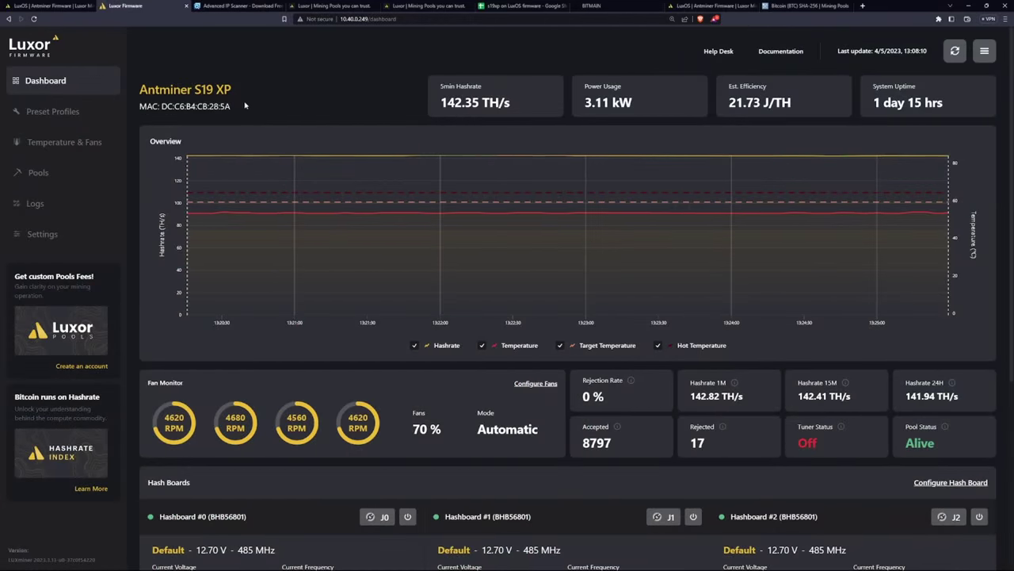
pyautogui.moveTo(243, 93); pyautogui.dragTo(135, 82)
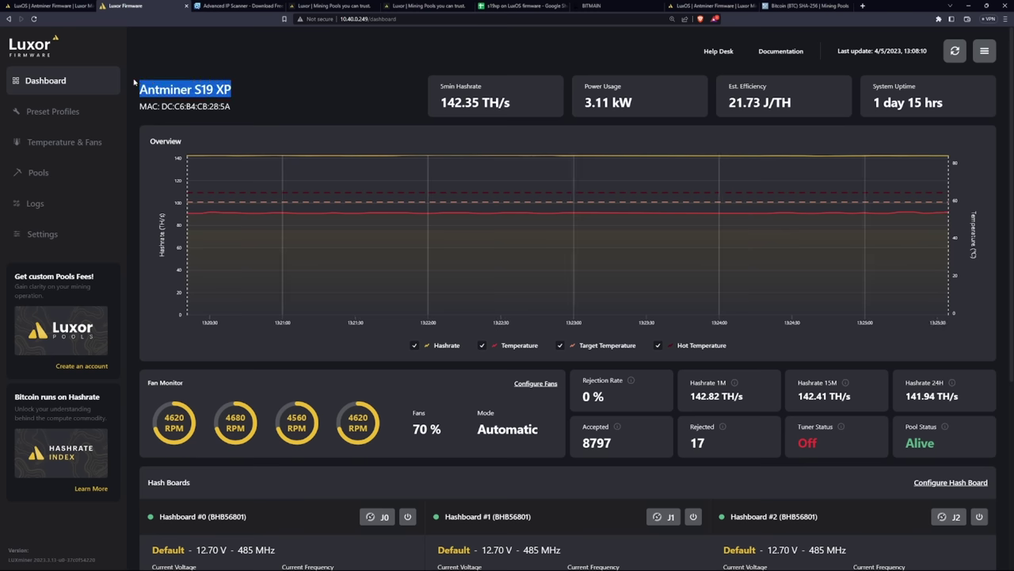
pyautogui.click(256, 107)
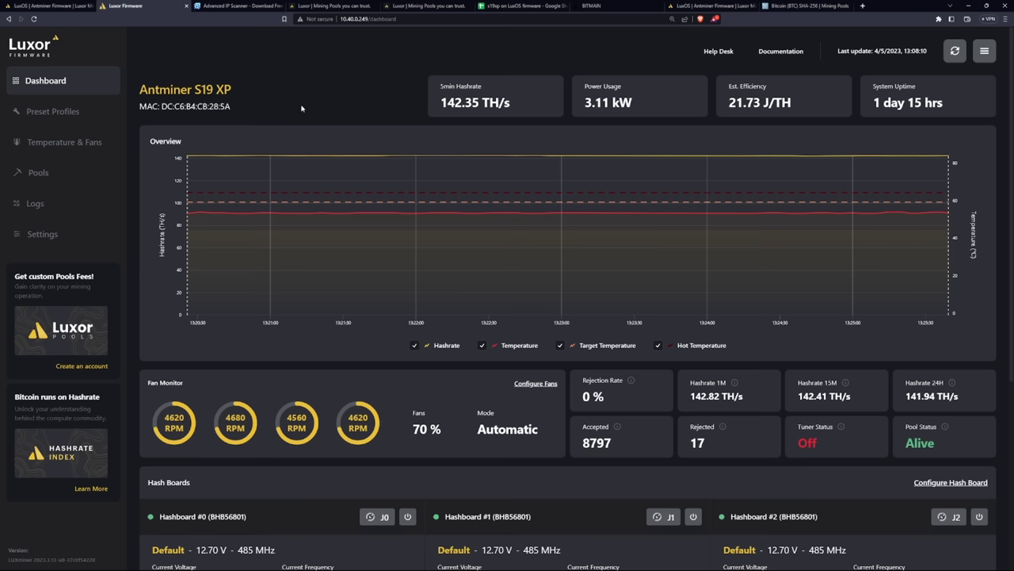
pyautogui.click(222, 6)
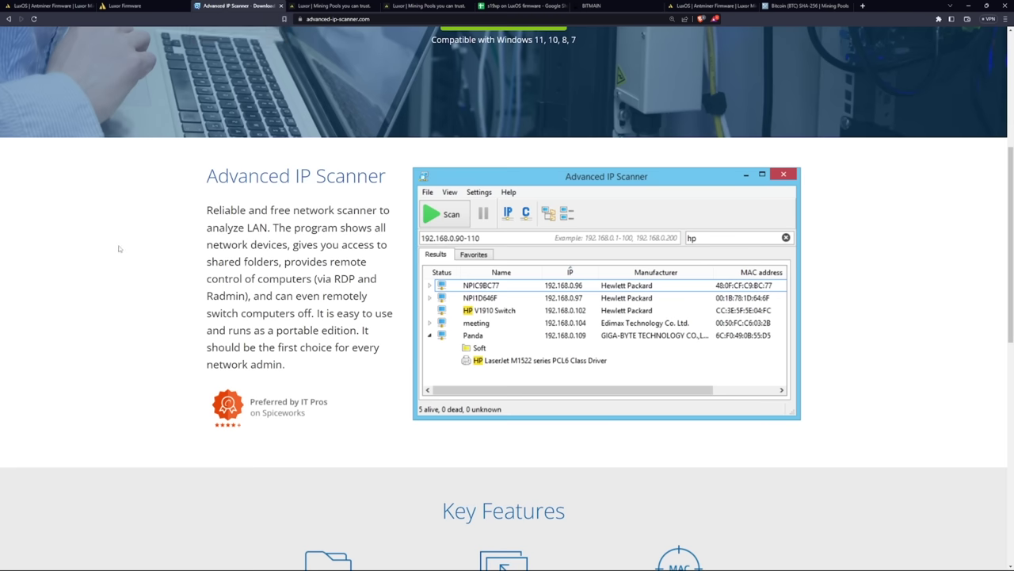
pyautogui.scroll(4, 116, 243)
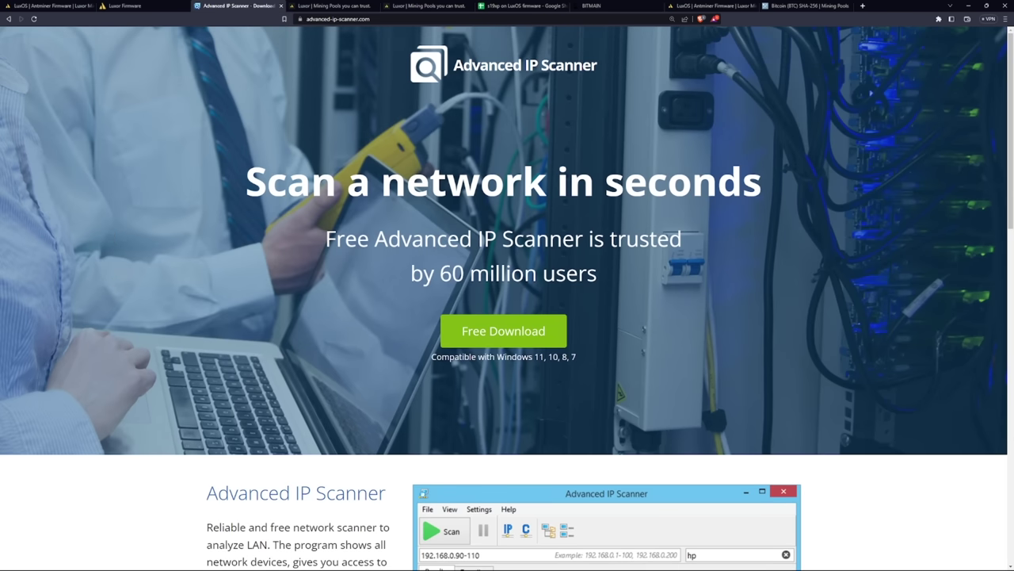
pyautogui.scroll(-3, 516, 368)
pyautogui.scroll(-1, 516, 368)
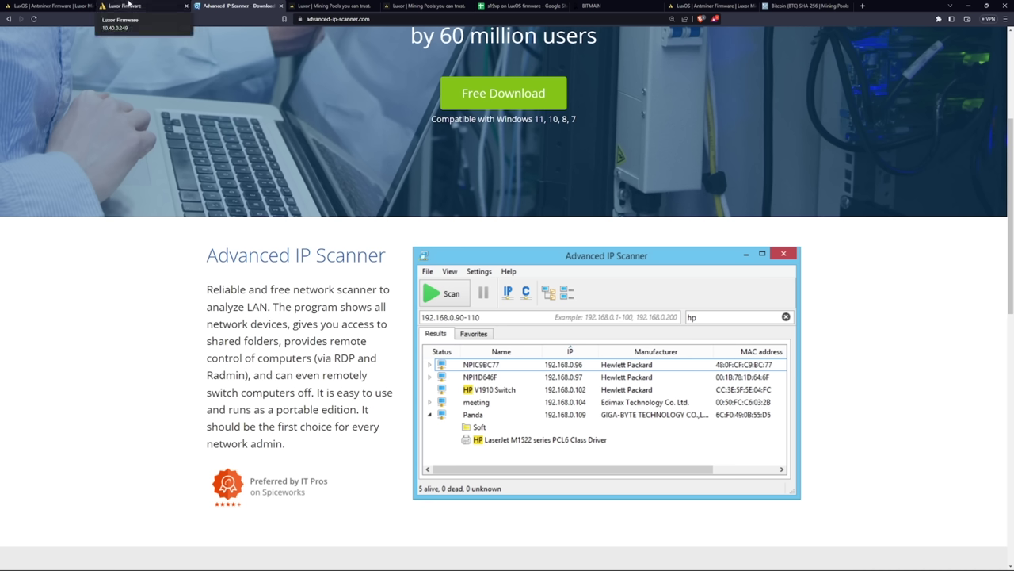
pyautogui.click(129, 4)
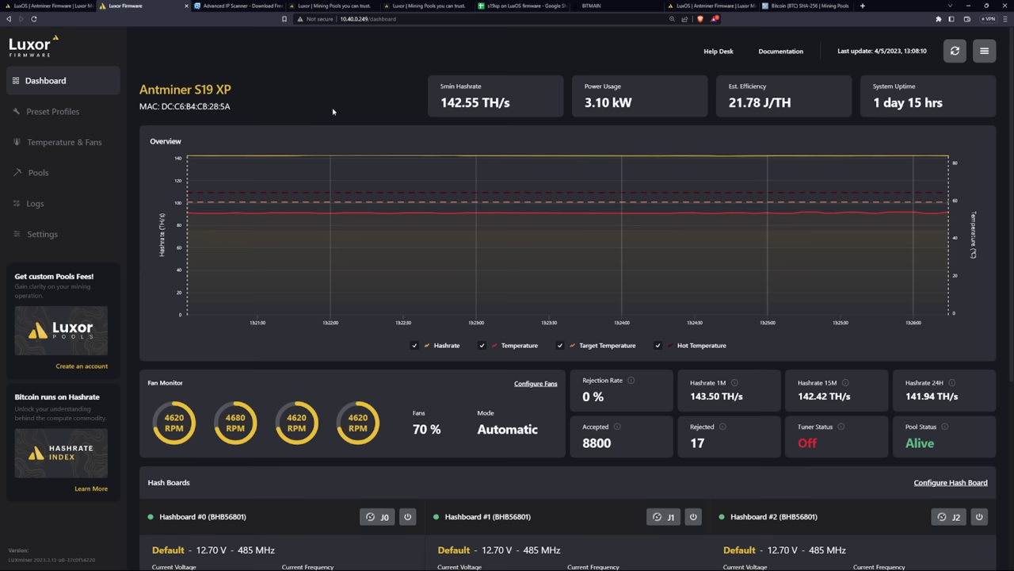
# Go to the Pools page and add a blank pool row under the default group
pyautogui.click(43, 178)
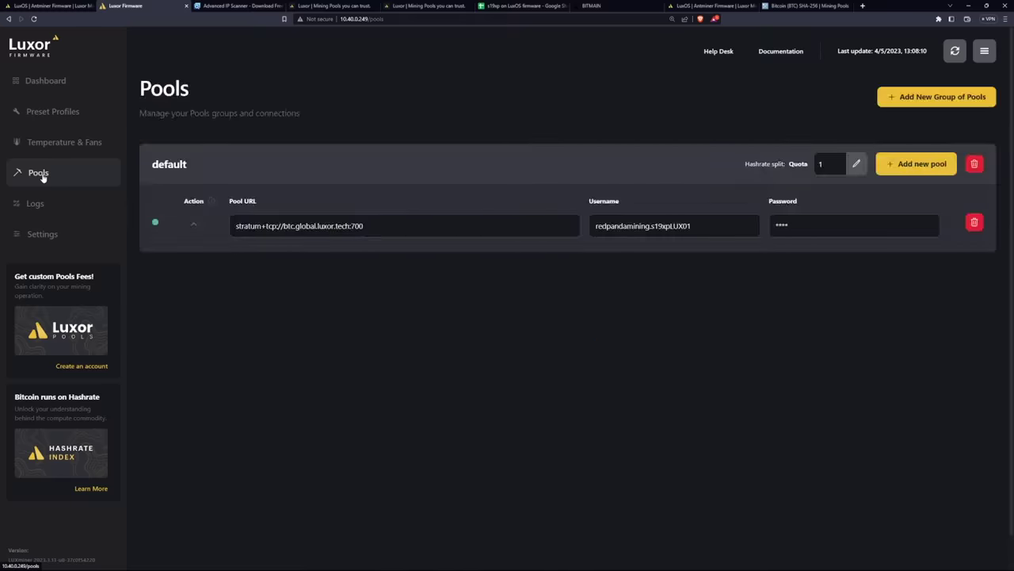
pyautogui.click(60, 82)
pyautogui.click(39, 176)
pyautogui.click(925, 172)
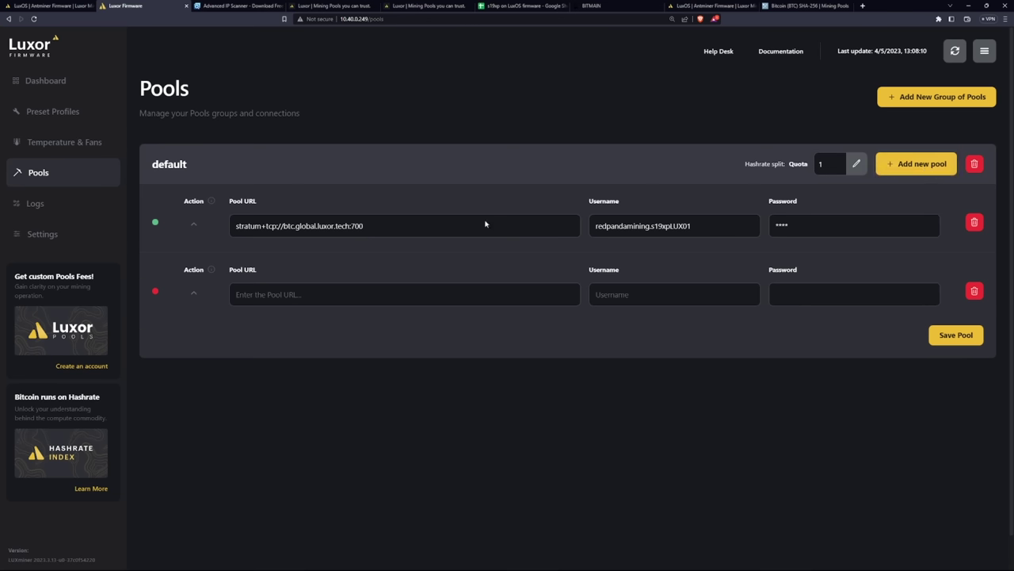
# Open Luxor's Miners list and its stratum setup showing stratum+tcp://btc.global.luxor.tech:700
pyautogui.click(369, 7)
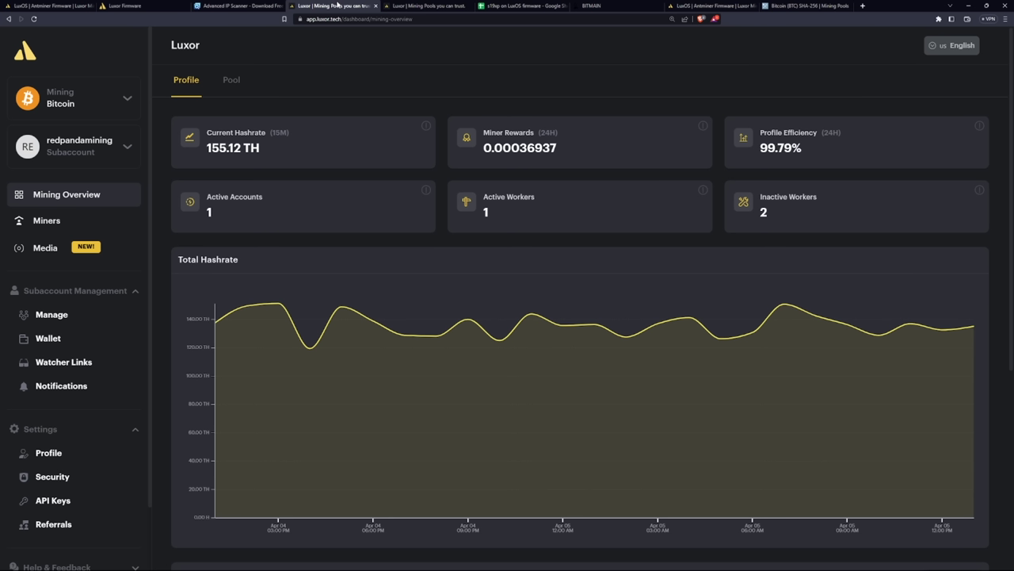
pyautogui.click(415, 7)
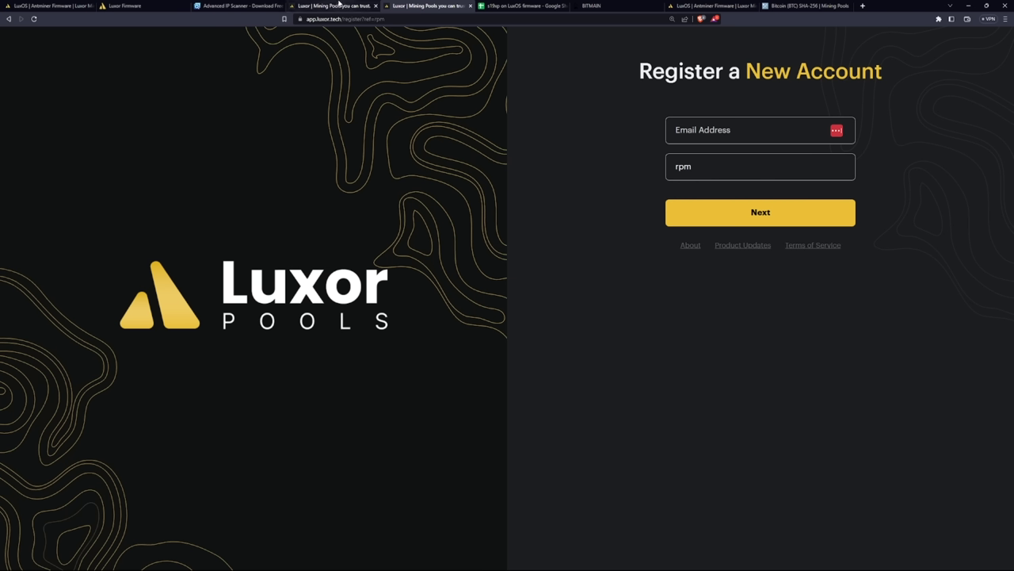
pyautogui.click(338, 5)
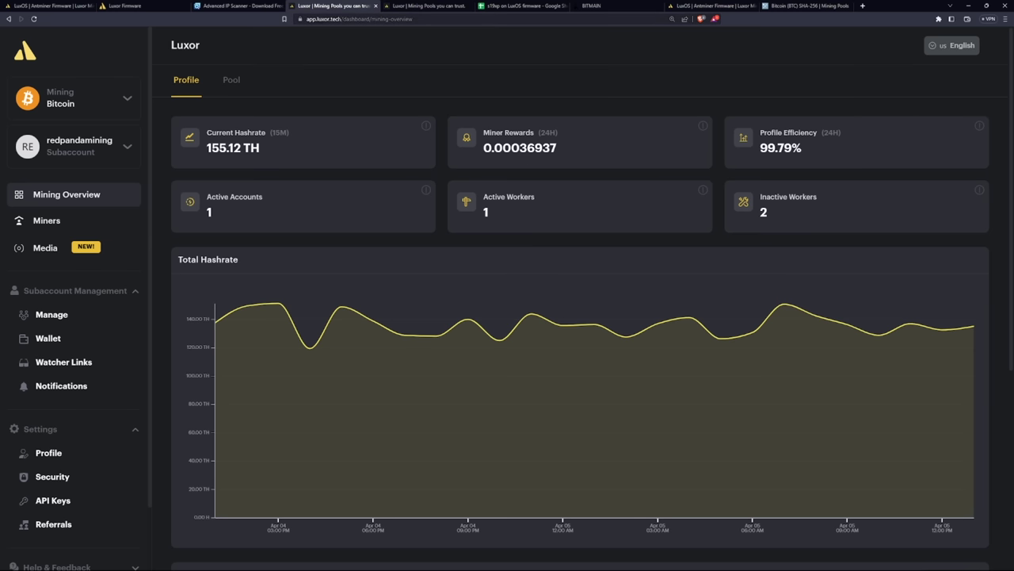
pyautogui.click(153, 6)
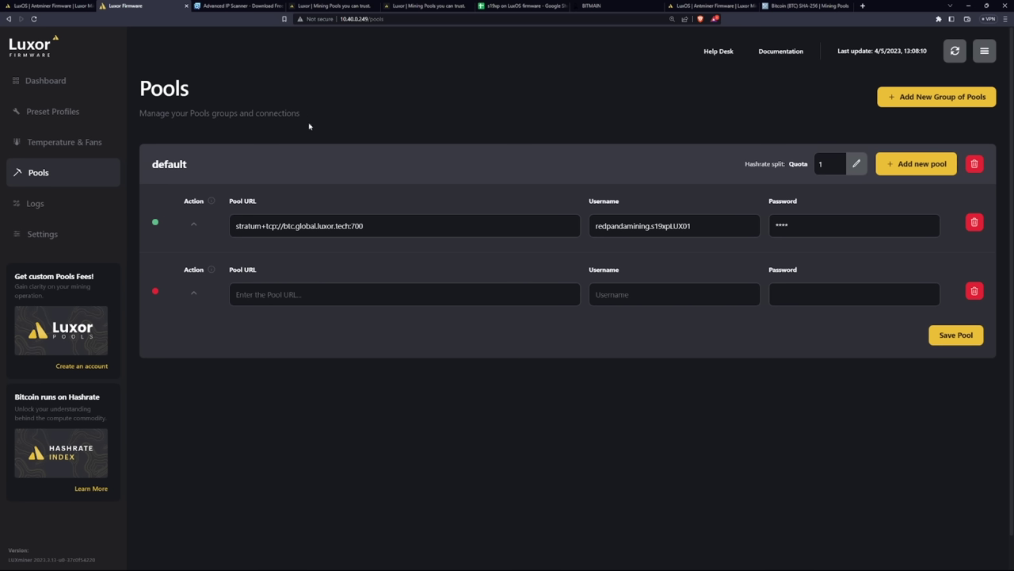
pyautogui.click(322, 6)
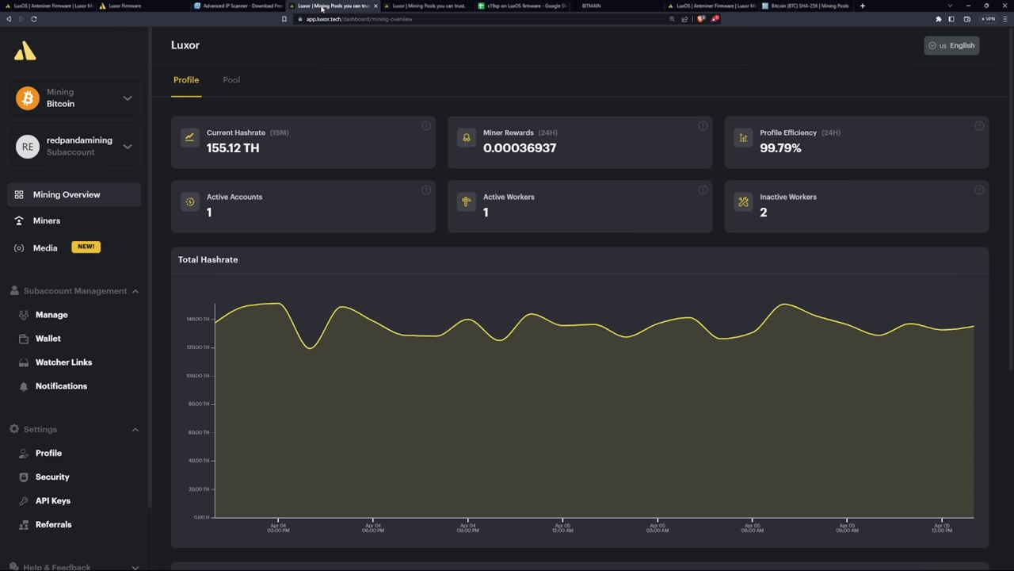
pyautogui.click(46, 222)
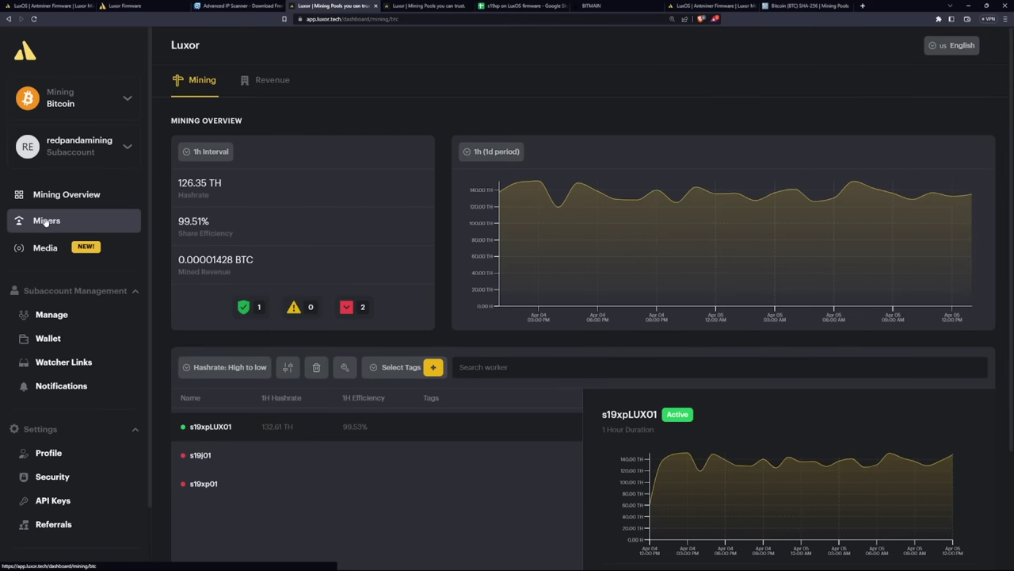
pyautogui.scroll(-1, 361, 323)
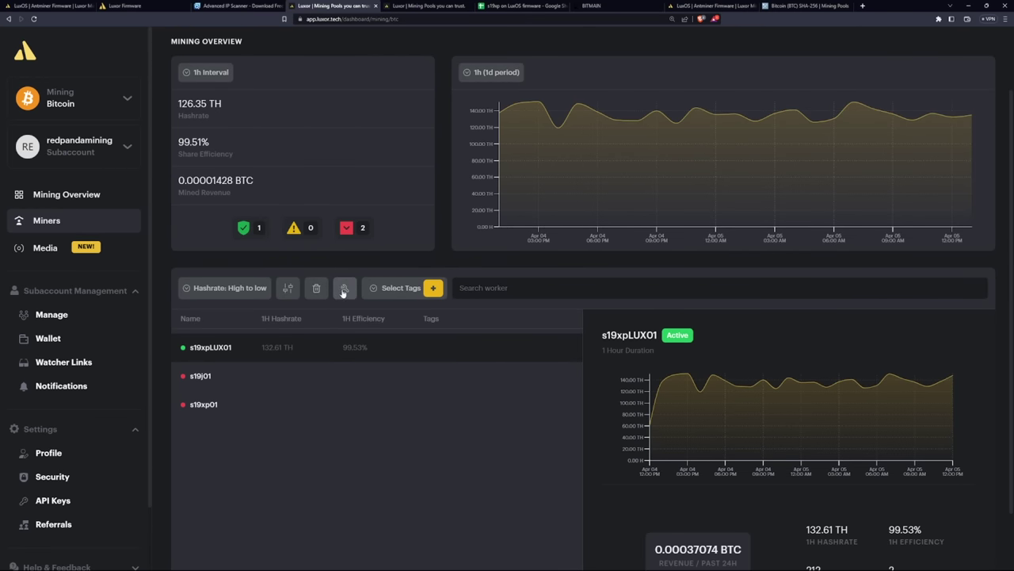
pyautogui.click(344, 289)
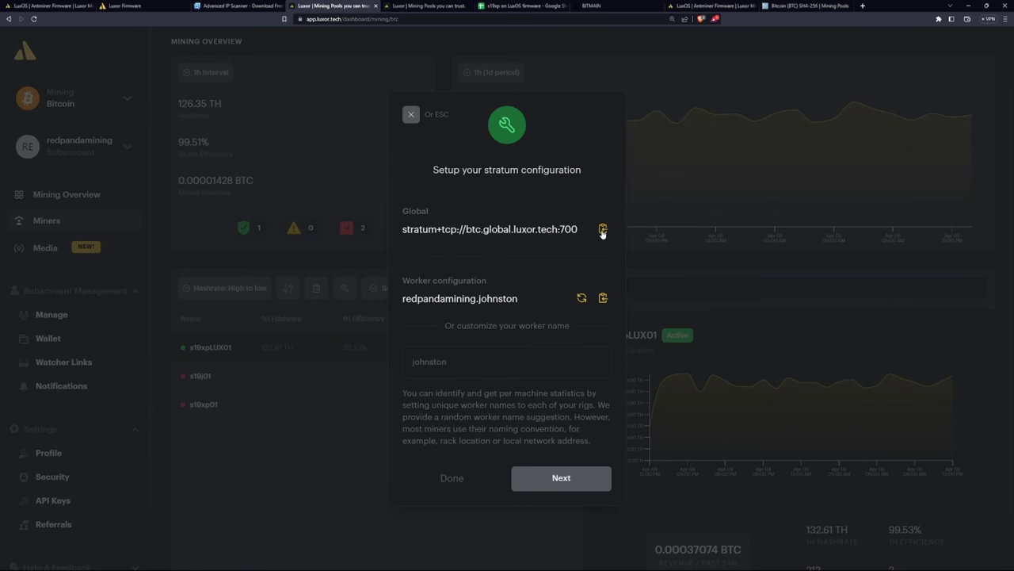
# Paste the Luxor global stratum URL into LuxOS's second pool row
pyautogui.click(602, 229)
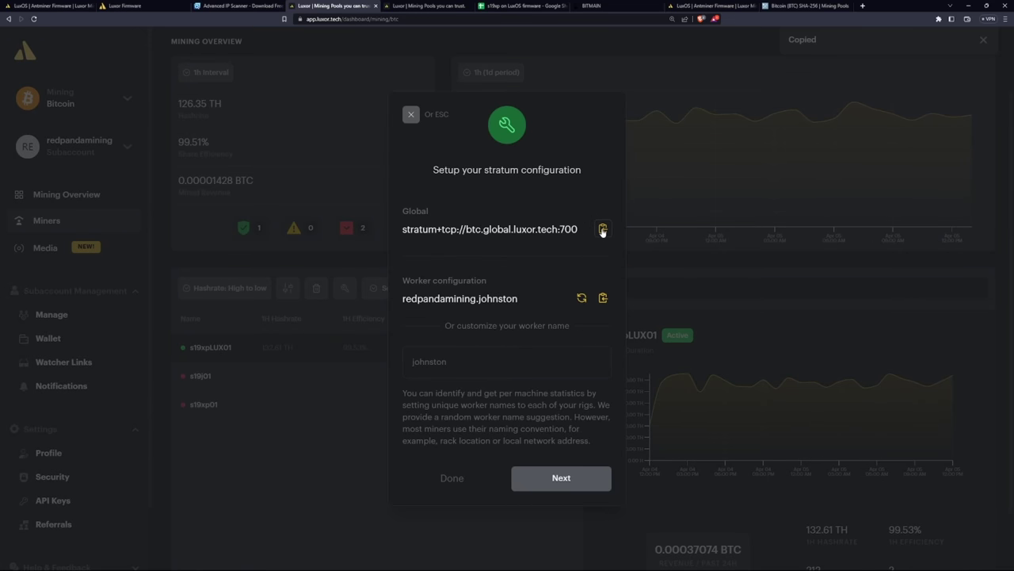
pyautogui.click(161, 6)
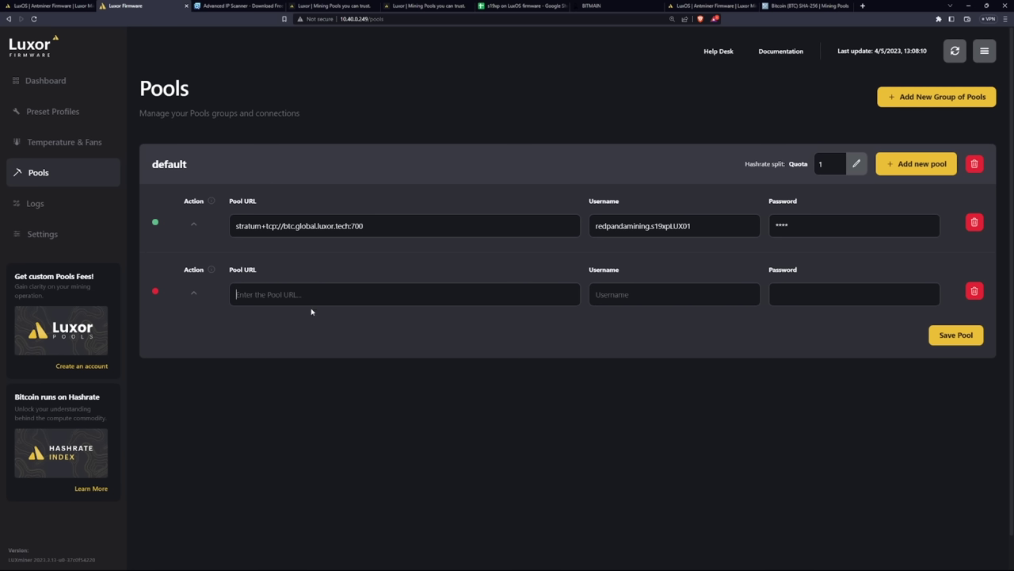
pyautogui.hotkey('ctrl', 'v')
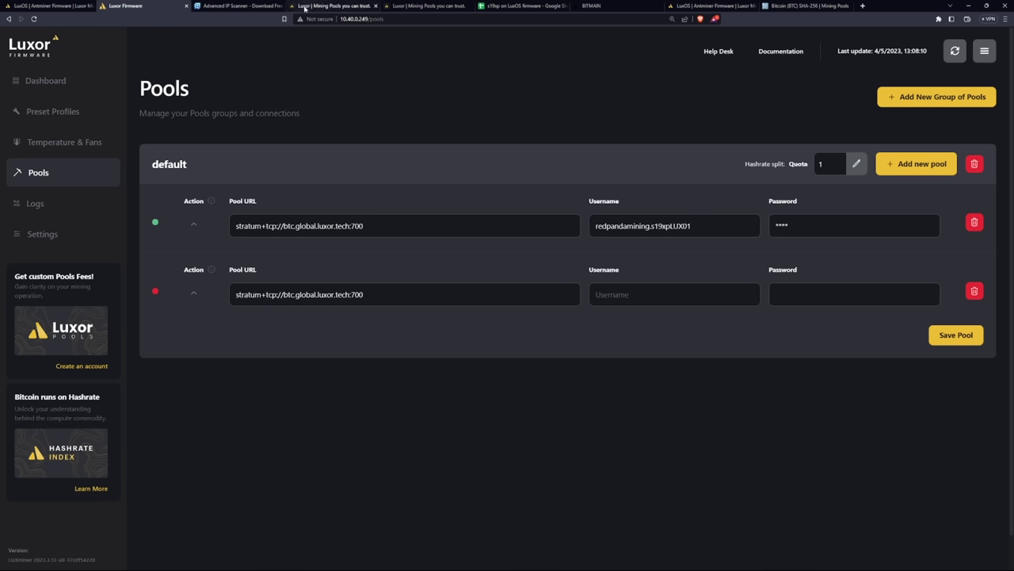
# Name the worker s19xp01, paste its username into the second pool, enter a password, and finish setup
pyautogui.click(304, 8)
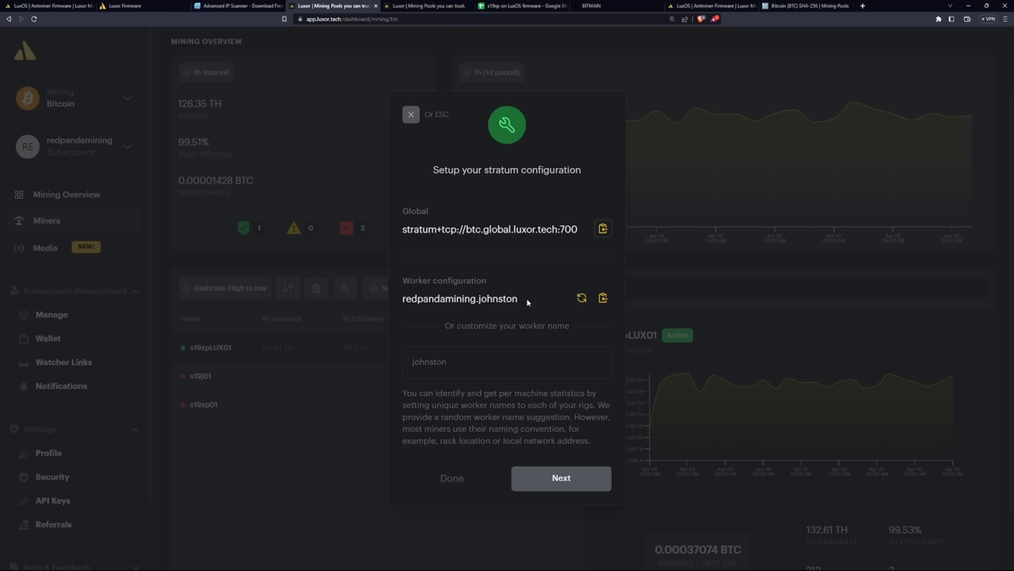
pyautogui.click(440, 363)
pyautogui.write('s')
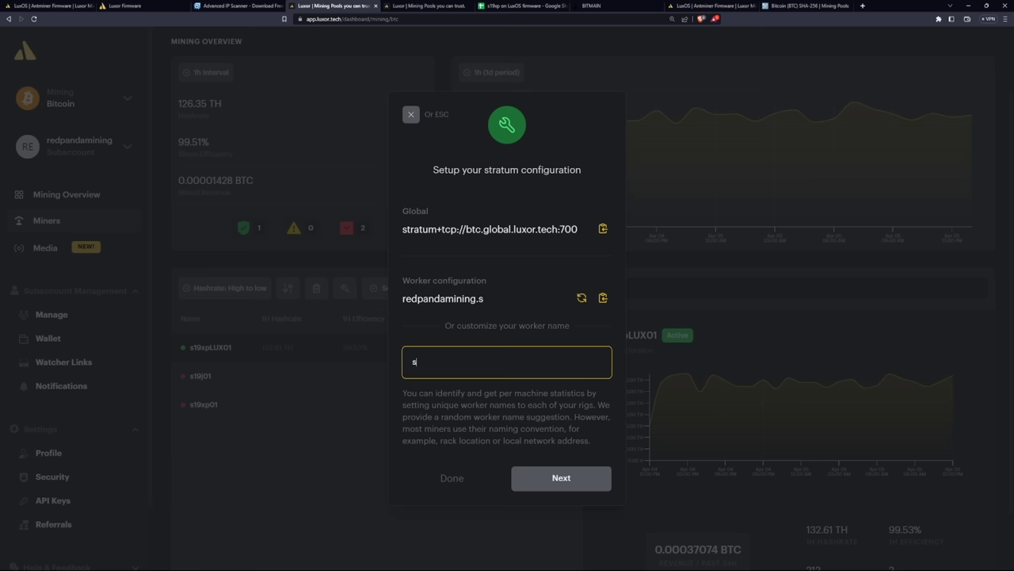
pyautogui.write('919xp01')
pyautogui.click(603, 297)
pyautogui.click(127, 6)
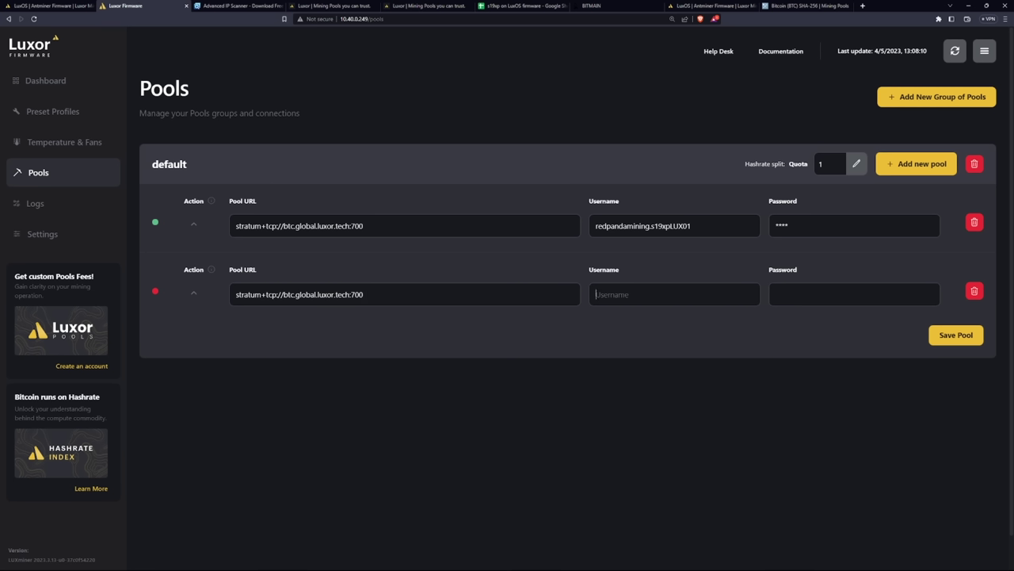
pyautogui.hotkey('ctrl', 'v')
pyautogui.write('123')
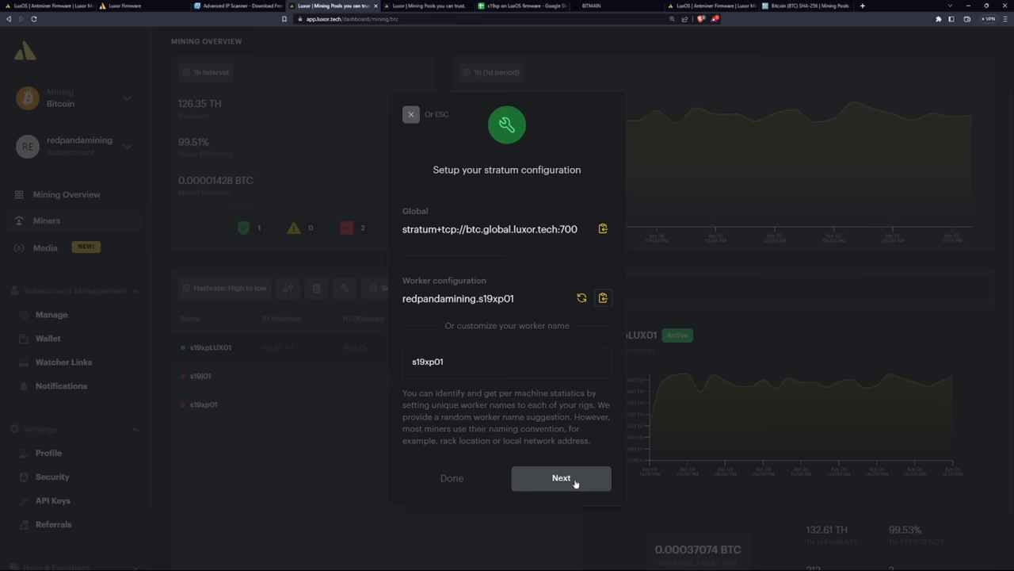
pyautogui.click(575, 480)
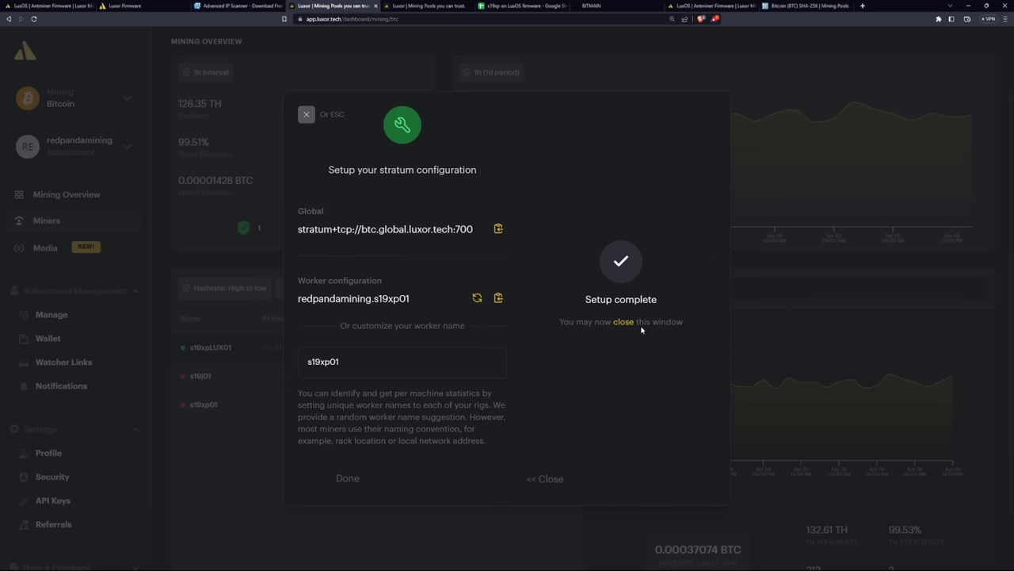
# Close Luxor's setup dialog and return to LuxOS's Pools page by way of the Dashboard
pyautogui.click(306, 114)
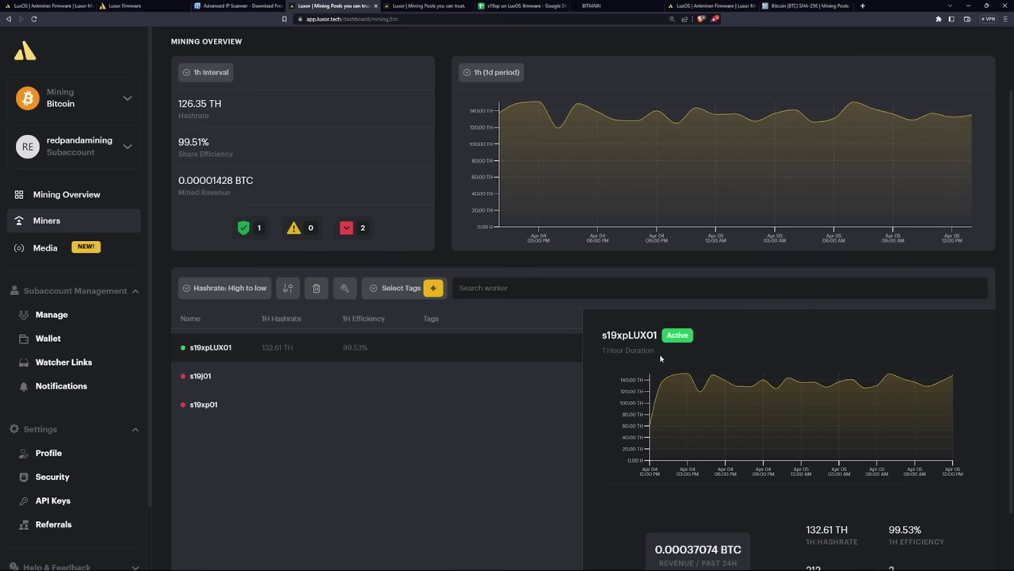
pyautogui.click(143, 5)
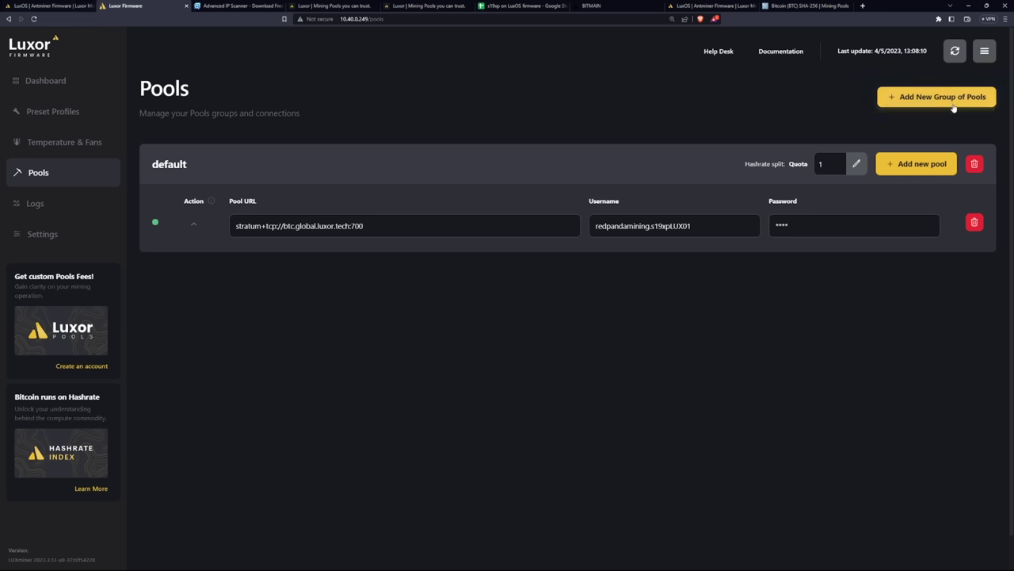
pyautogui.click(67, 83)
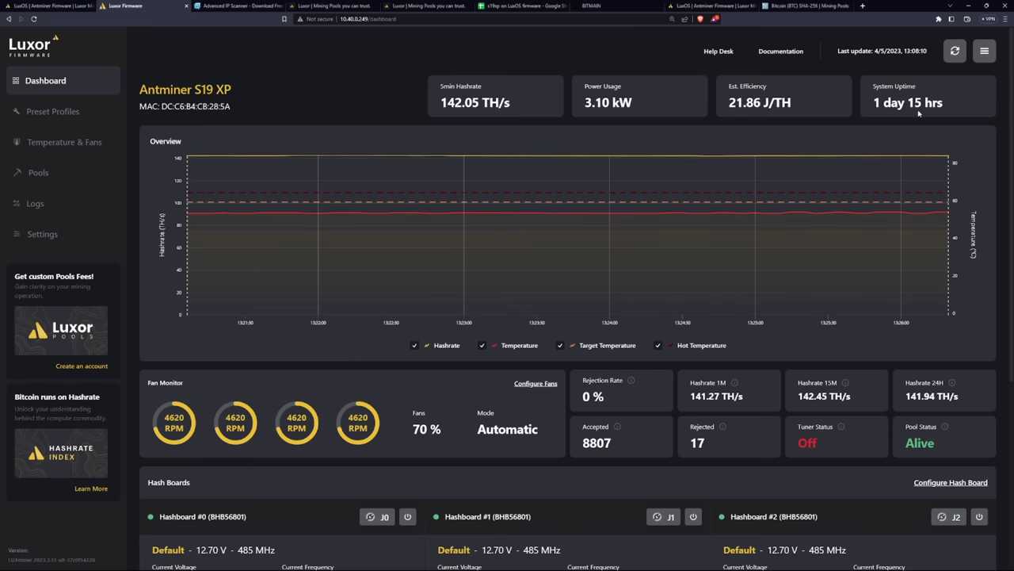
pyautogui.hotkey('alt', 'Left')
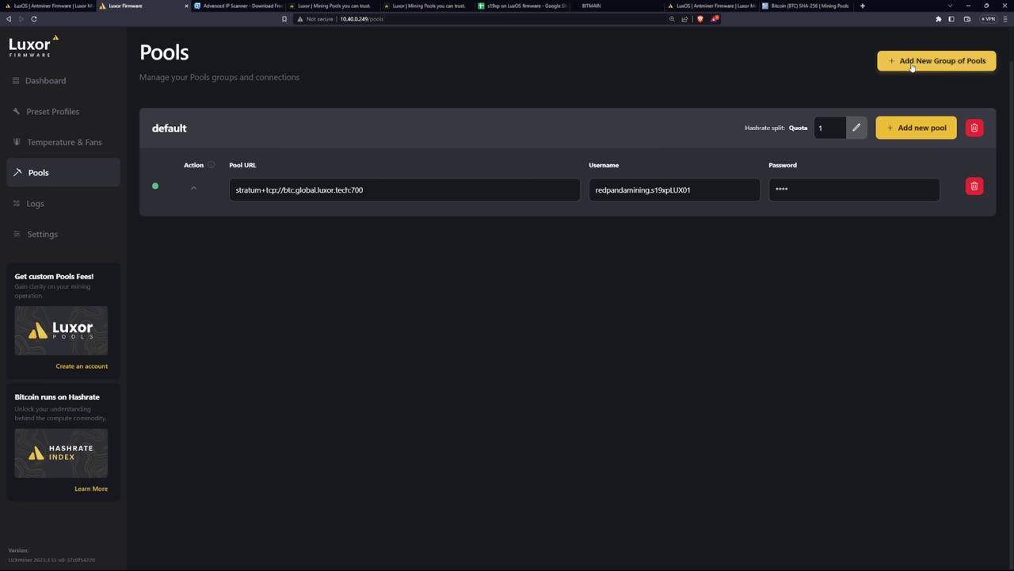
# Delete the blank second pool row from the default group and begin a new group of pools
pyautogui.click(918, 130)
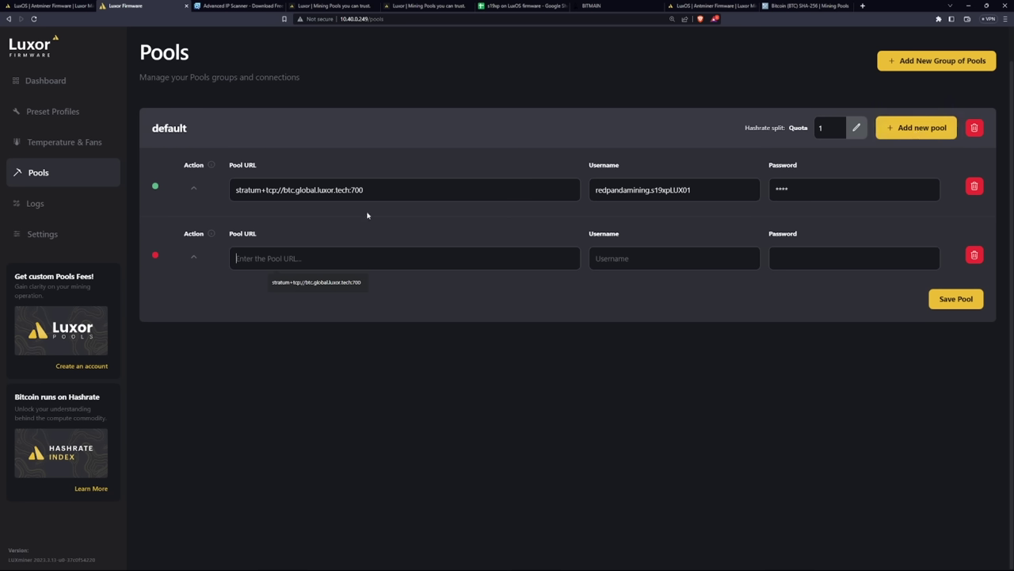
pyautogui.moveTo(384, 196); pyautogui.dragTo(249, 198)
pyautogui.click(377, 259)
pyautogui.click(974, 255)
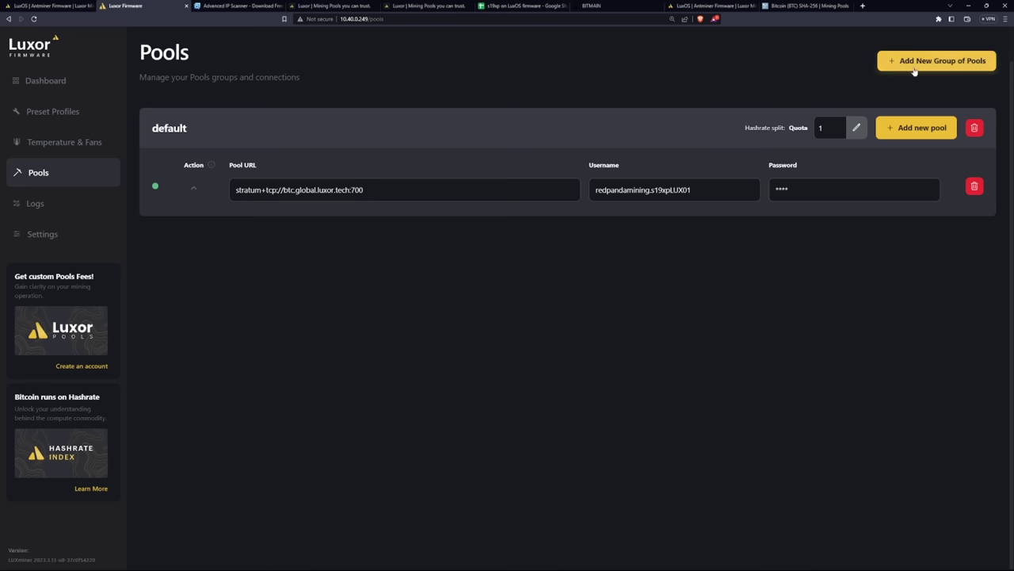
pyautogui.click(908, 70)
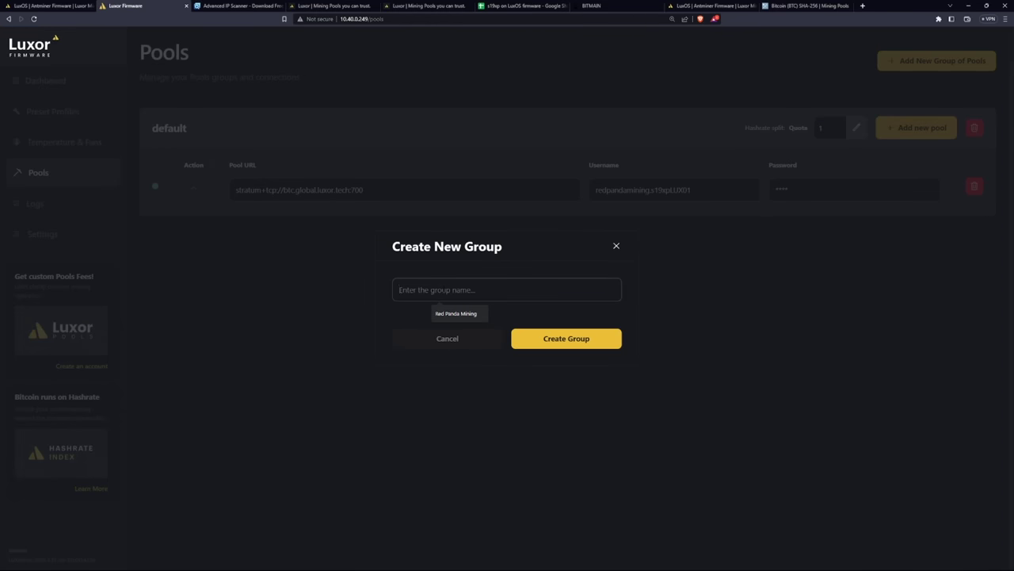
# Create the pool group RPM02 containing one empty pool entry
pyautogui.write('RPM')
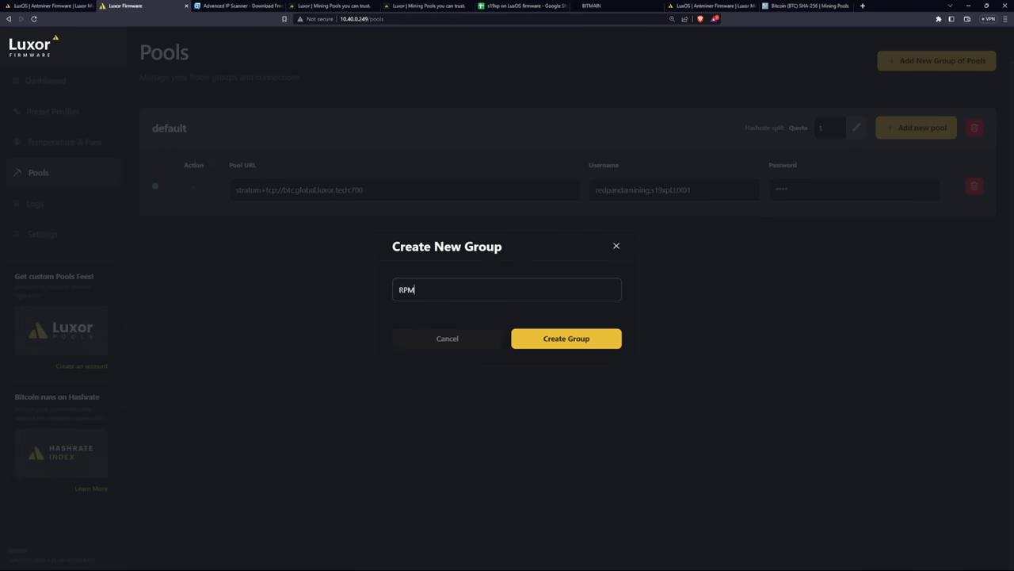
pyautogui.write('02')
pyautogui.click(566, 339)
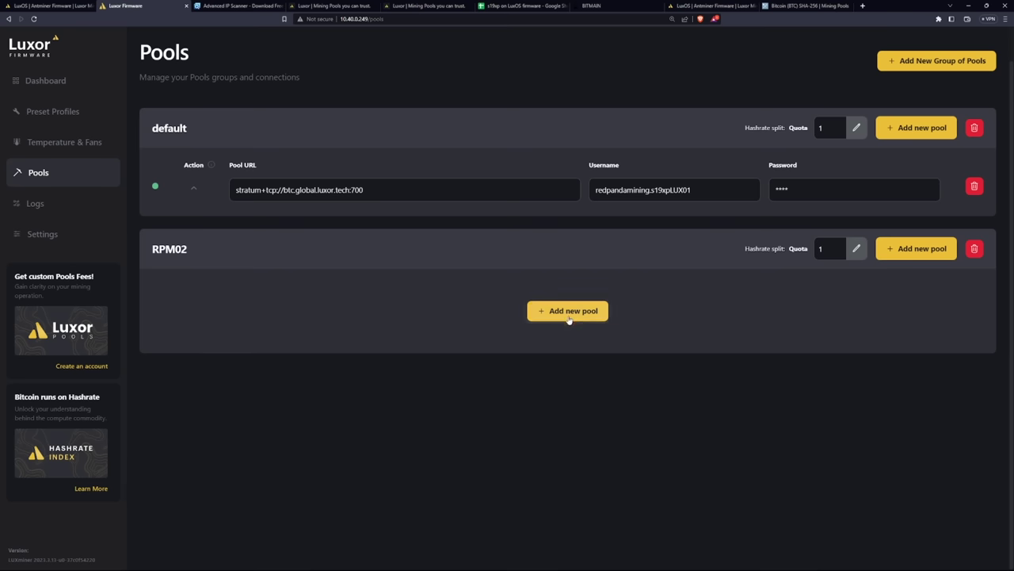
pyautogui.click(570, 317)
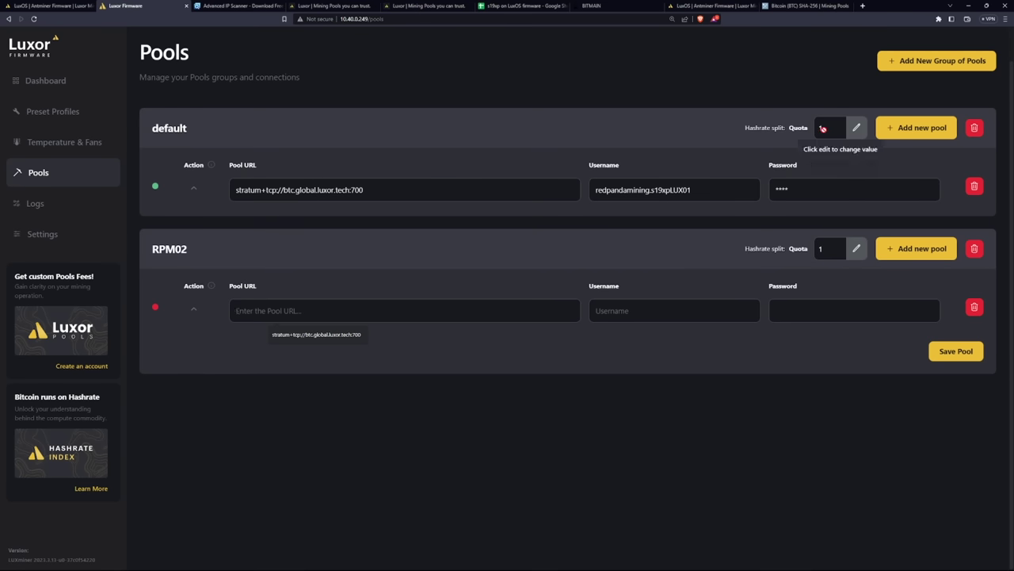
# Set the default and RPM02 group quotas to 50
pyautogui.moveTo(826, 128); pyautogui.dragTo(814, 129)
pyautogui.click(856, 128)
pyautogui.write('59')
pyautogui.click(855, 248)
pyautogui.write('50')
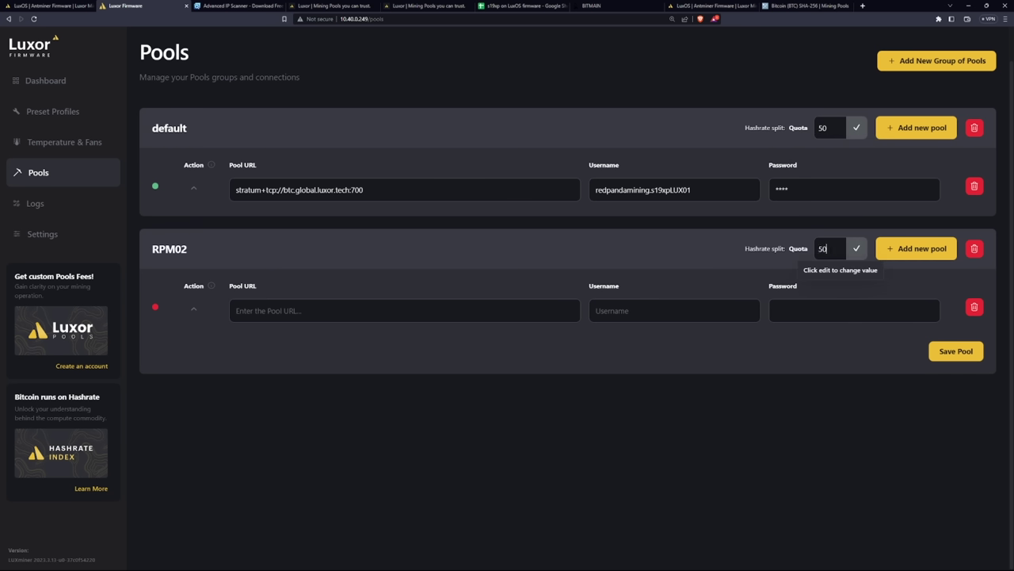
pyautogui.click(396, 310)
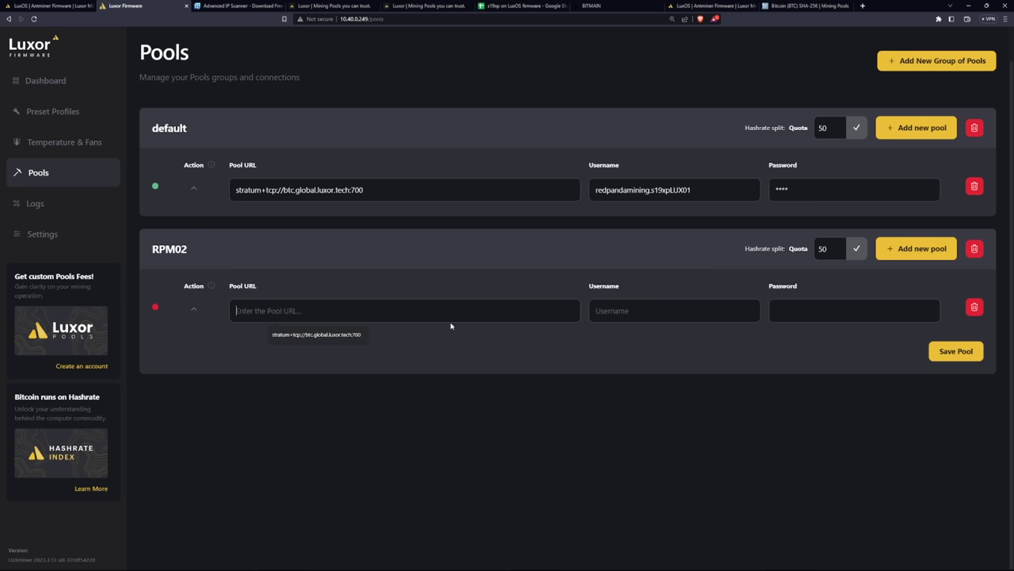
pyautogui.click(564, 251)
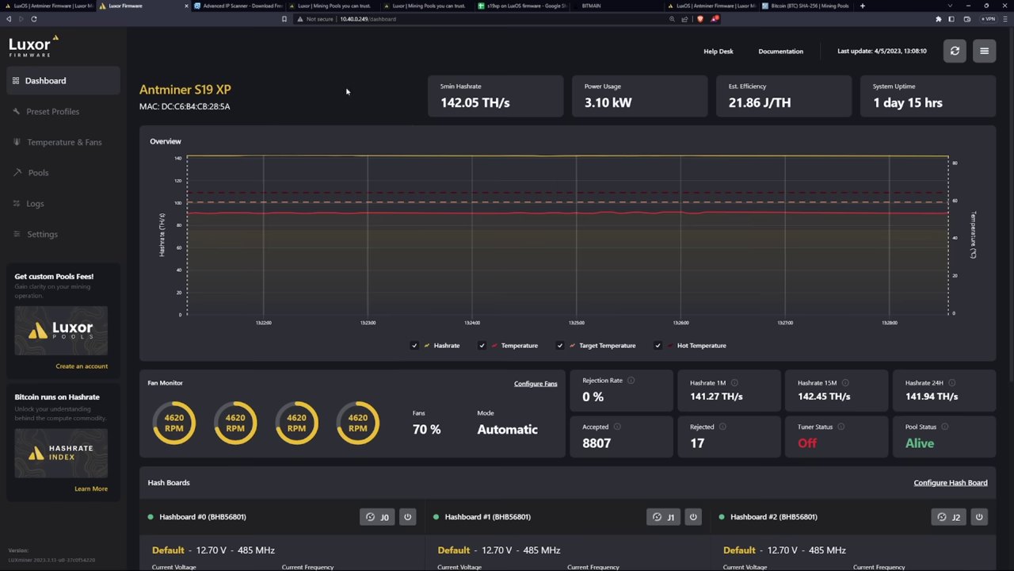
# Check the s19xp on LuxOS firmware spreadsheet, then view Luxor's firmware fees page
pyautogui.click(523, 6)
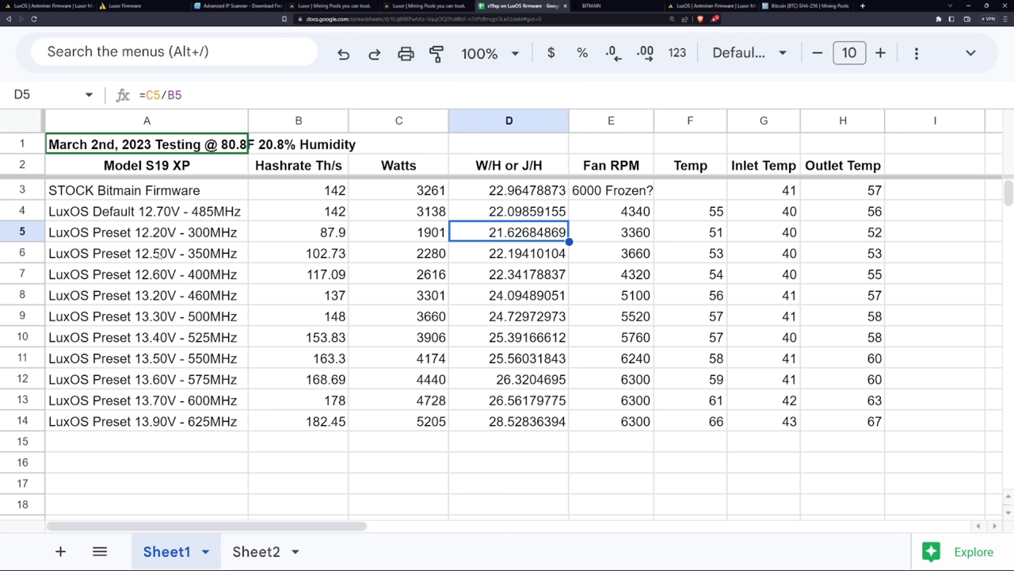
pyautogui.click(730, 4)
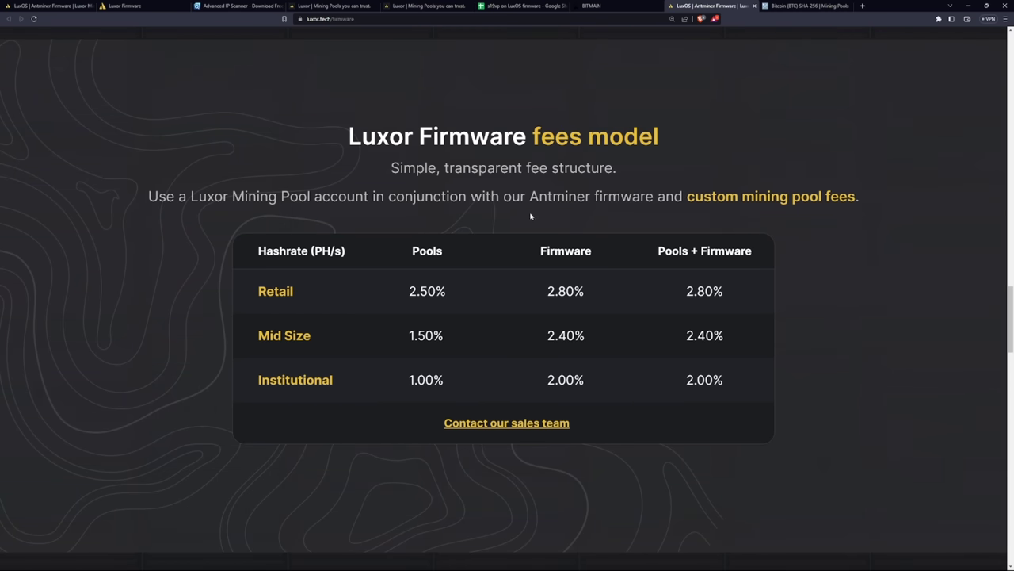
# Return to the LuxOS miner dashboard, then bring up the S19 XP benchmark spreadsheet
pyautogui.hotkey('ctrl', '2')
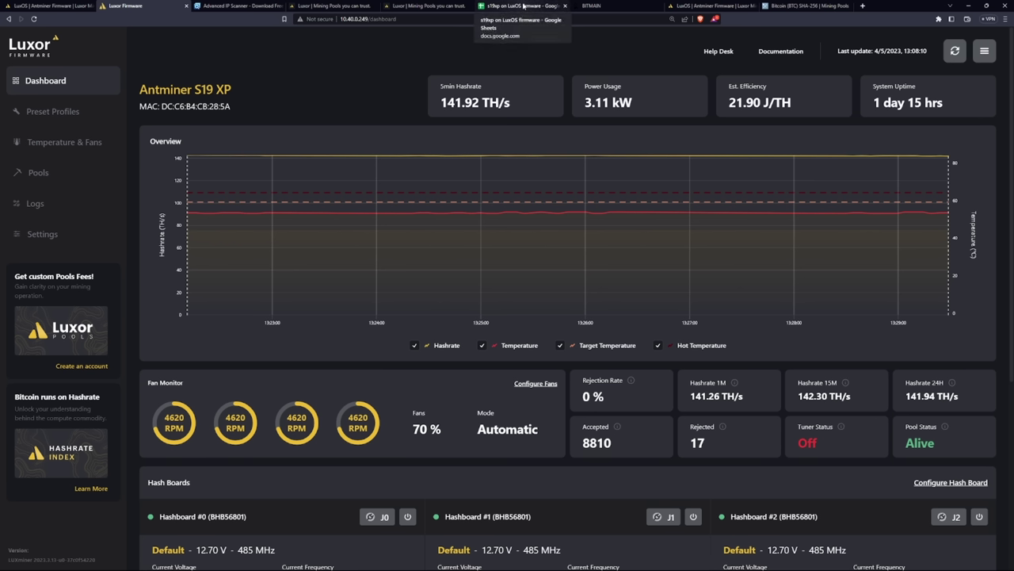
pyautogui.click(523, 6)
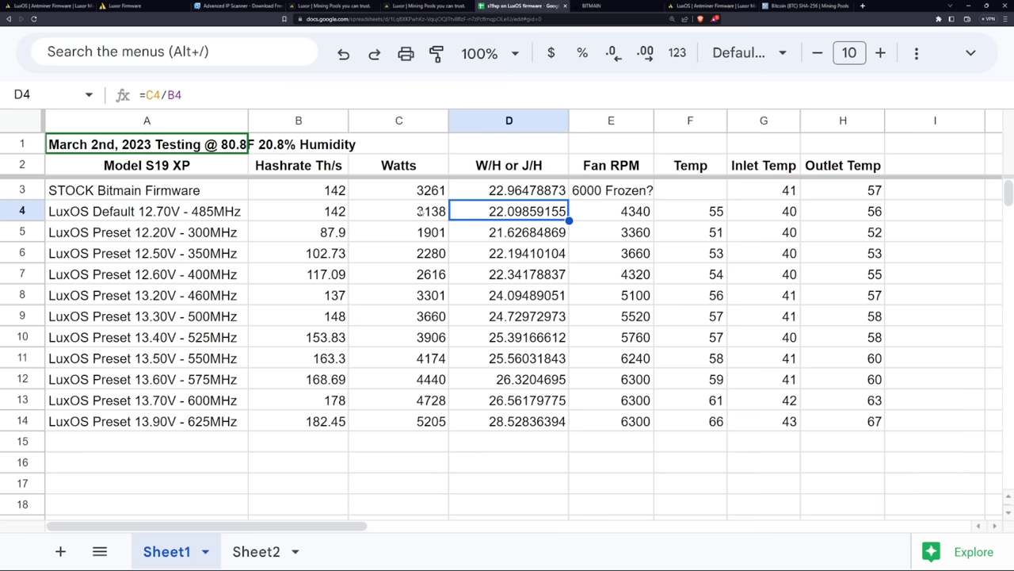
# Inspect the stock firmware's hashrate, watts and W/H formula in row 3
pyautogui.click(422, 212)
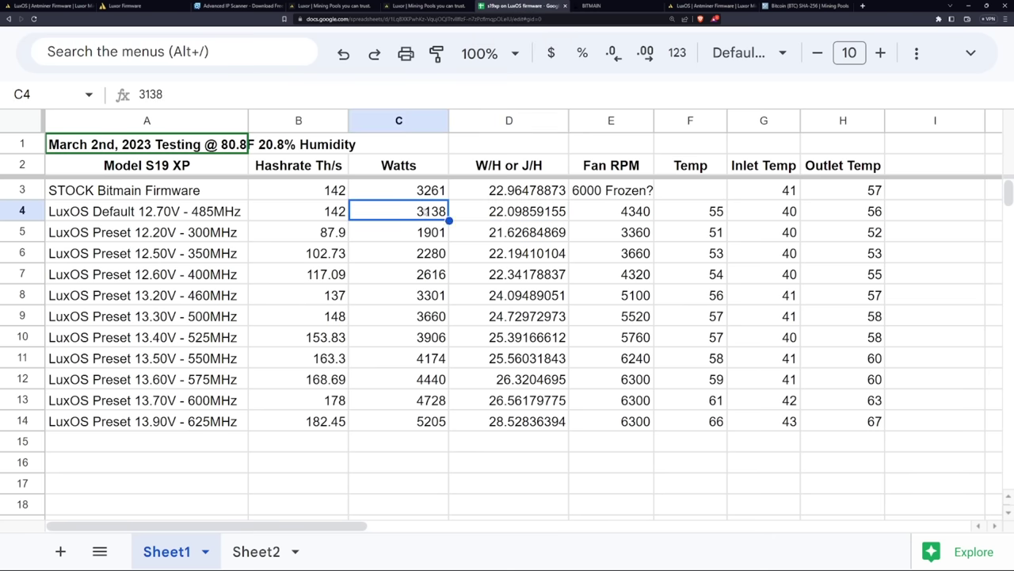
pyautogui.click(521, 194)
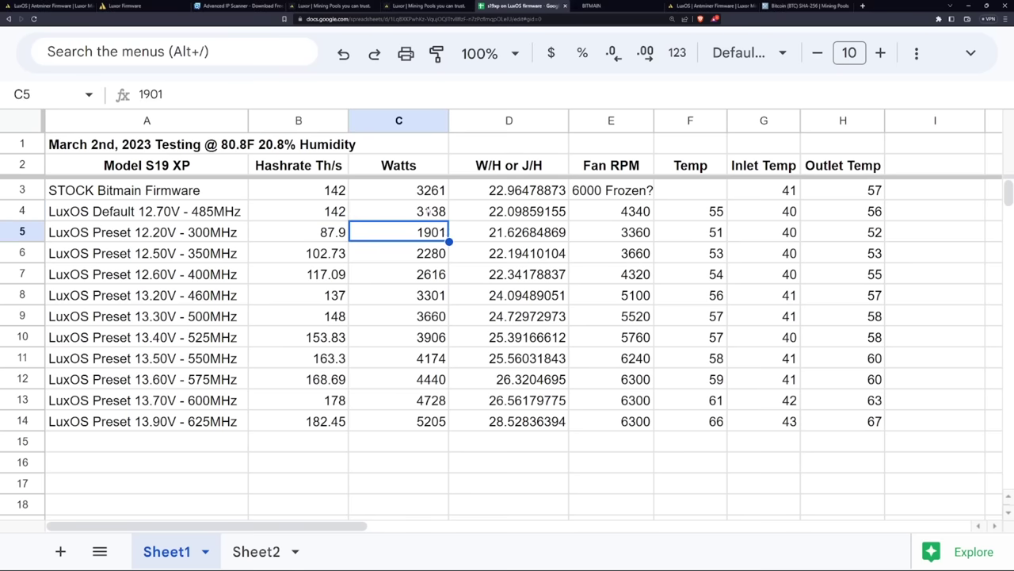
pyautogui.click(406, 193)
pyautogui.click(327, 199)
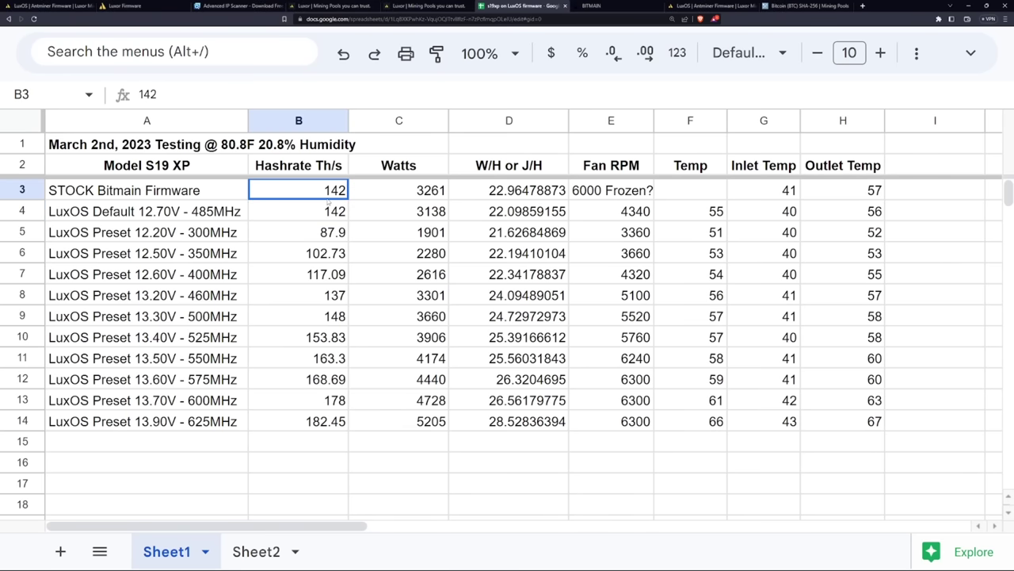
pyautogui.click(413, 192)
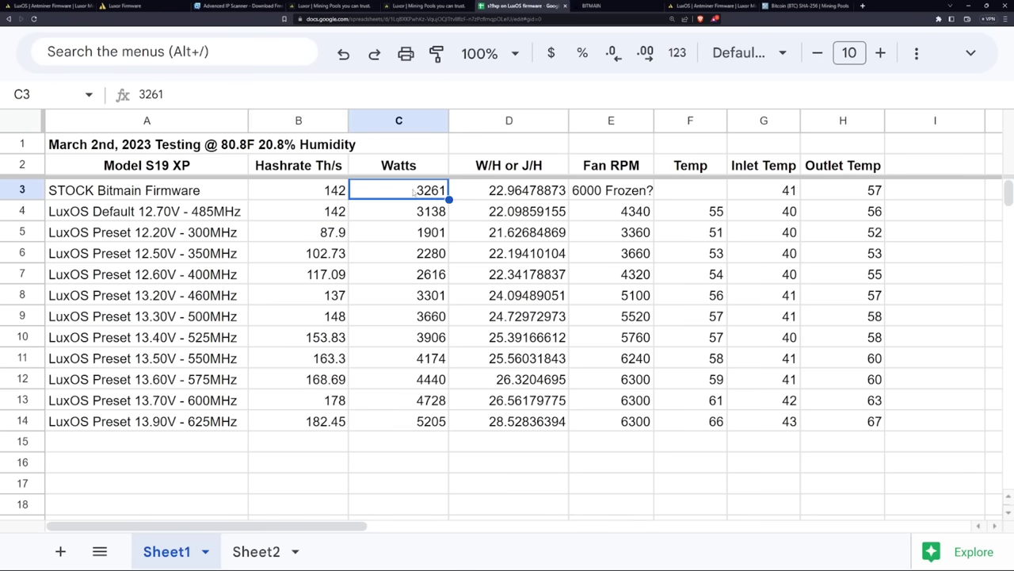
pyautogui.click(504, 193)
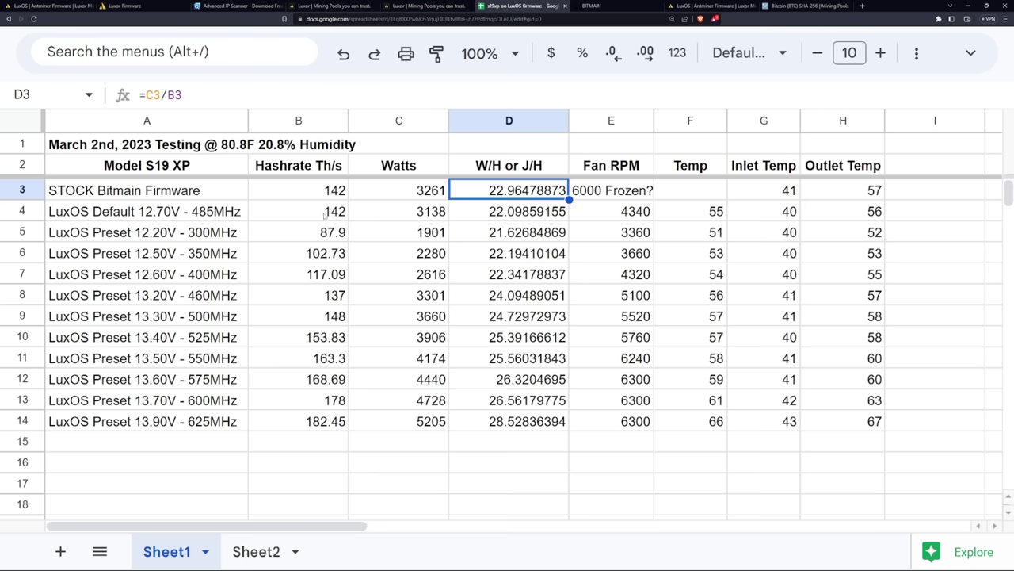
# Check the default preset's hashrate, watts, W/H and 4340 fan RPM, then select both W/H values
pyautogui.click(315, 215)
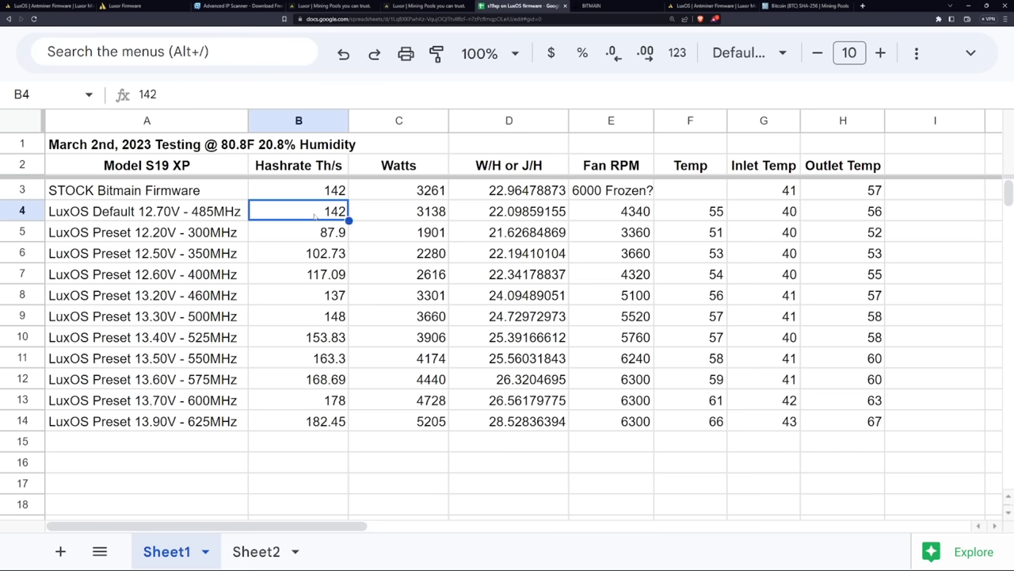
pyautogui.click(408, 217)
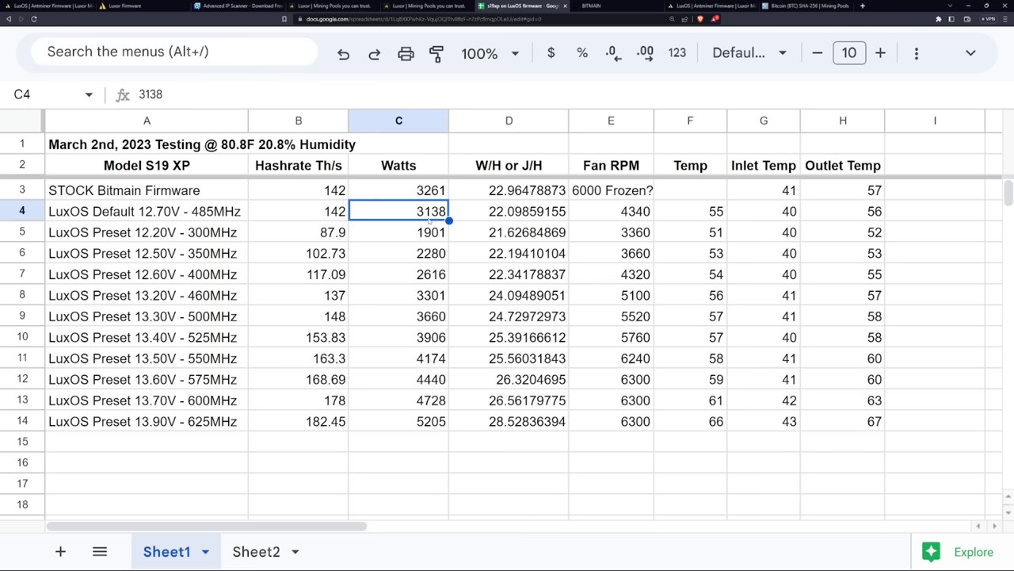
pyautogui.click(489, 216)
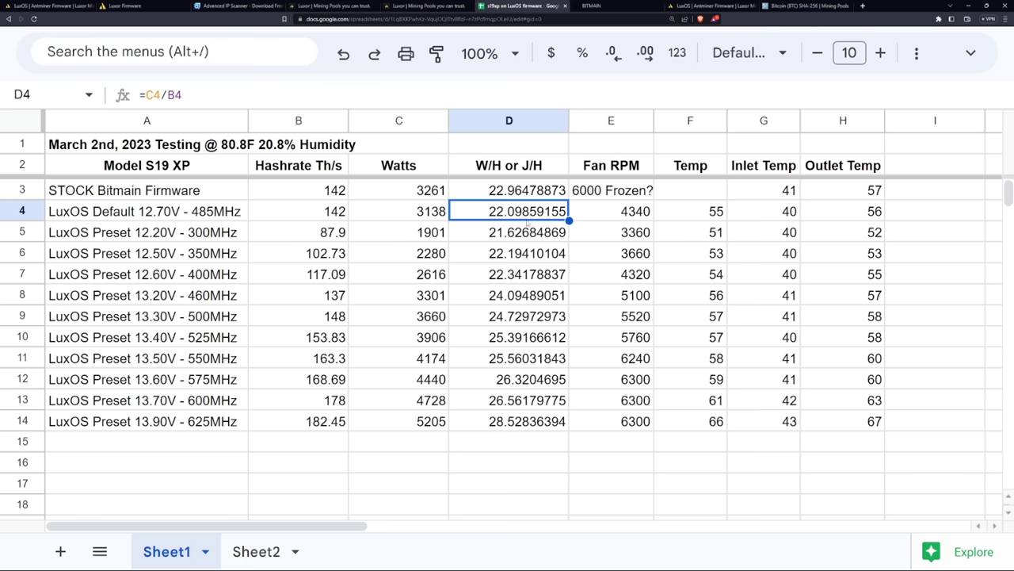
pyautogui.click(507, 194)
pyautogui.click(508, 212)
pyautogui.click(611, 212)
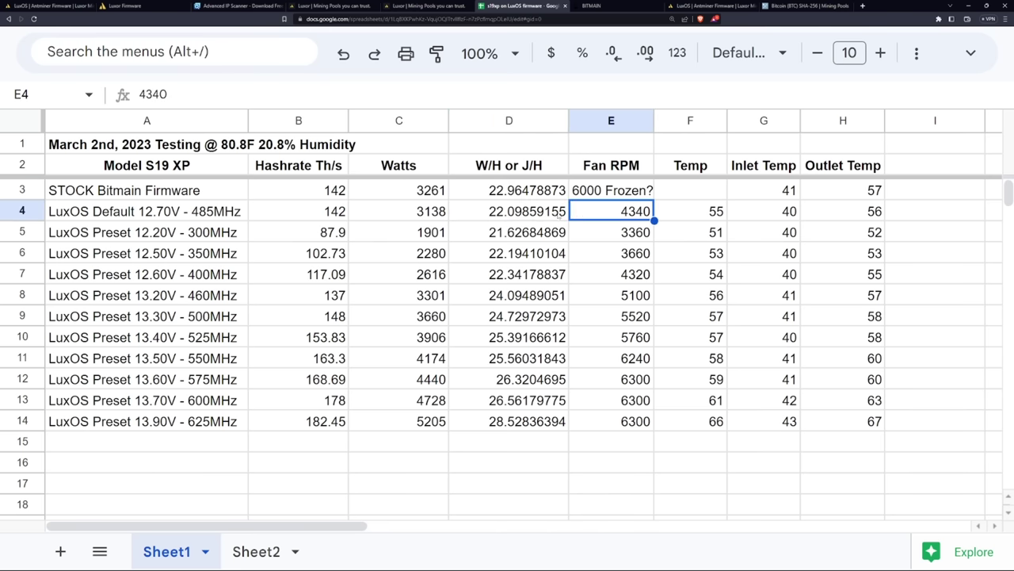
pyautogui.click(560, 212)
pyautogui.click(611, 212)
pyautogui.moveTo(531, 193); pyautogui.dragTo(547, 212)
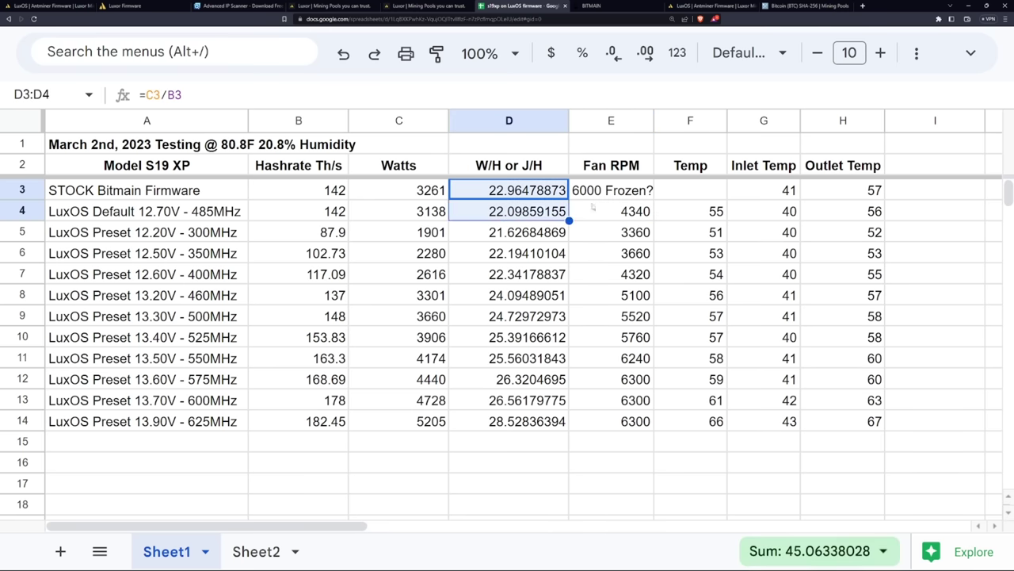
pyautogui.hotkey('ctrl', '2')
# Open Preset Profiles and expand the Default profile's list of voltage/frequency presets
pyautogui.click(67, 115)
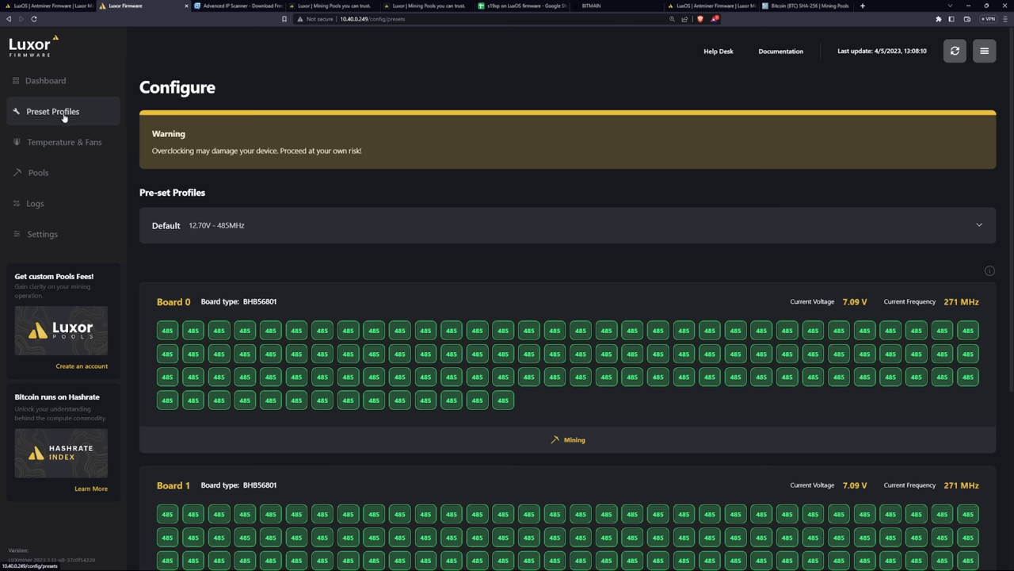
pyautogui.click(236, 229)
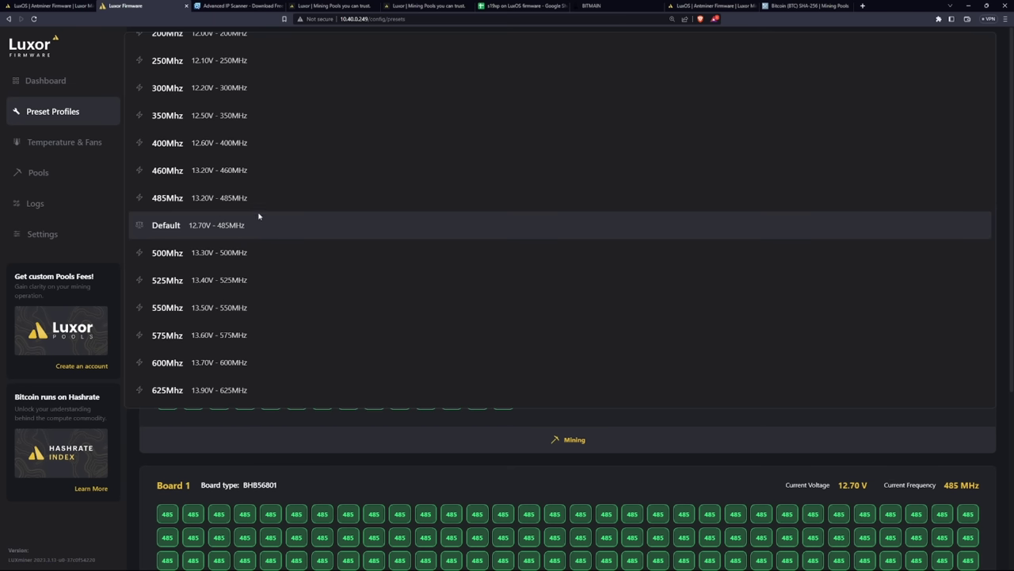
pyautogui.scroll(1, 246, 202)
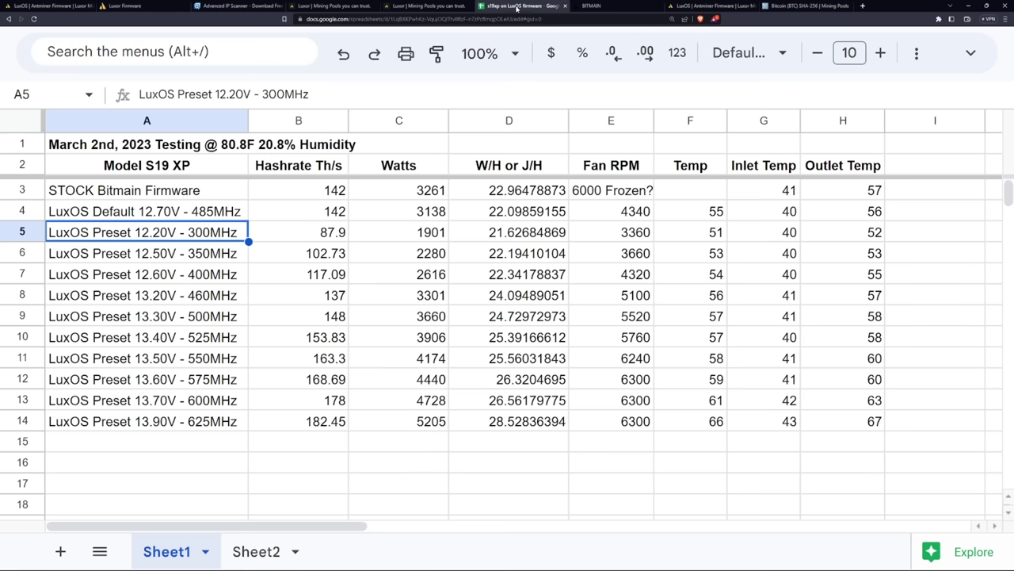
# Review the preset names and hashrates, including 182.45 Th/s for the 625MHz preset
pyautogui.click(516, 7)
pyautogui.moveTo(187, 238); pyautogui.dragTo(297, 422)
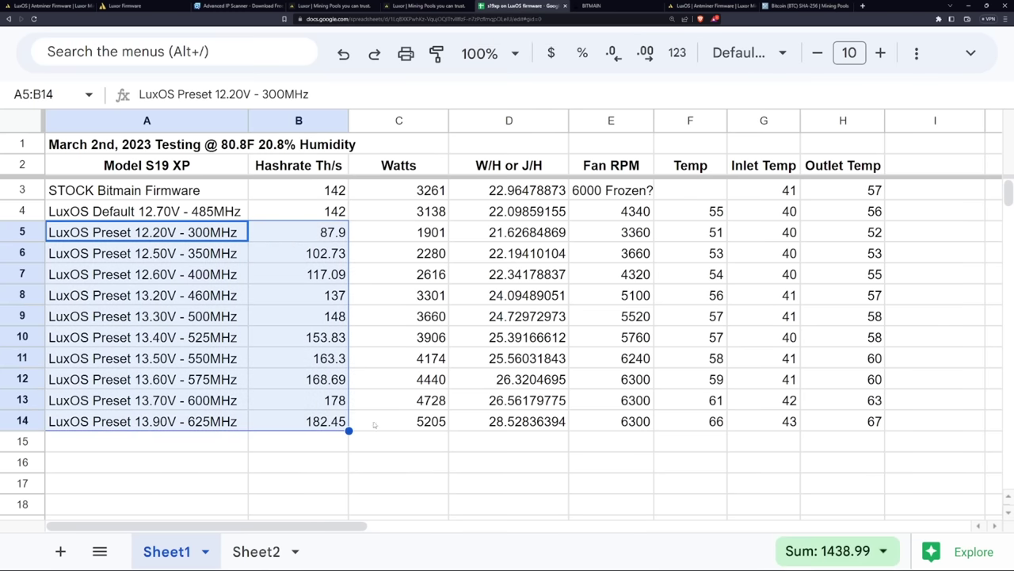
pyautogui.click(397, 420)
pyautogui.click(166, 426)
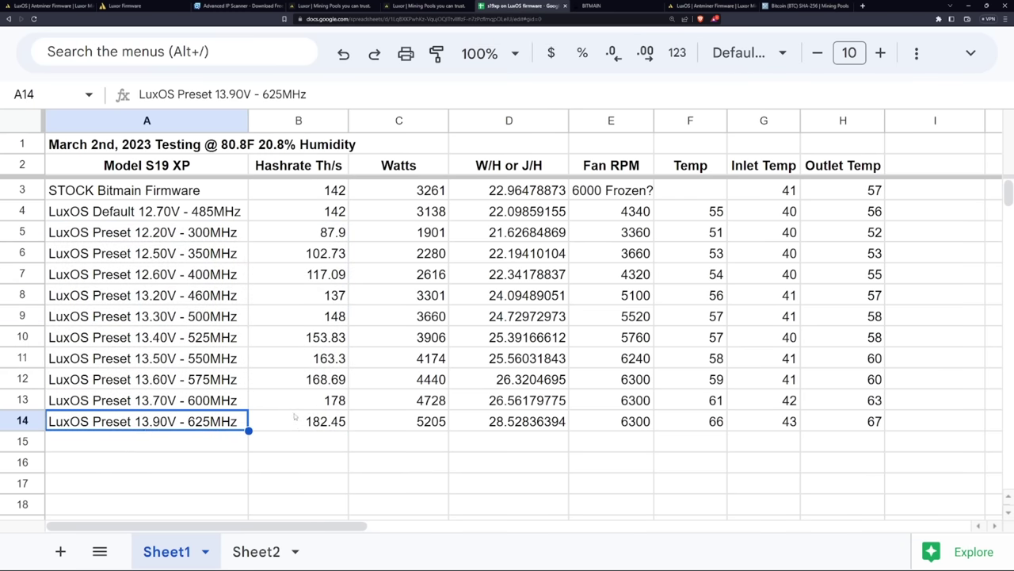
pyautogui.click(294, 419)
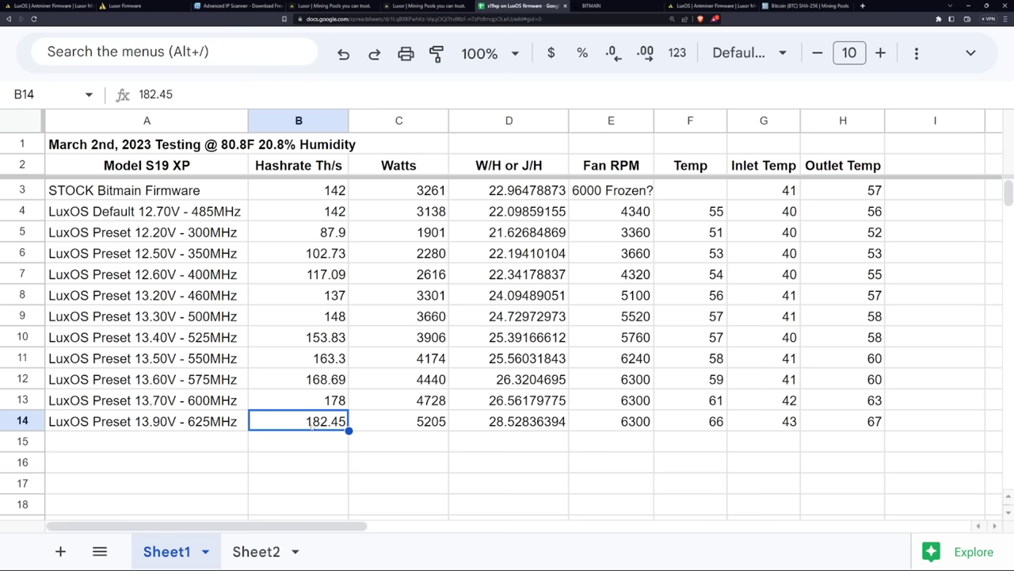
# Check the 625MHz preset's 5205 W and W/H formula, then review the 500–600MHz rows
pyautogui.click(413, 427)
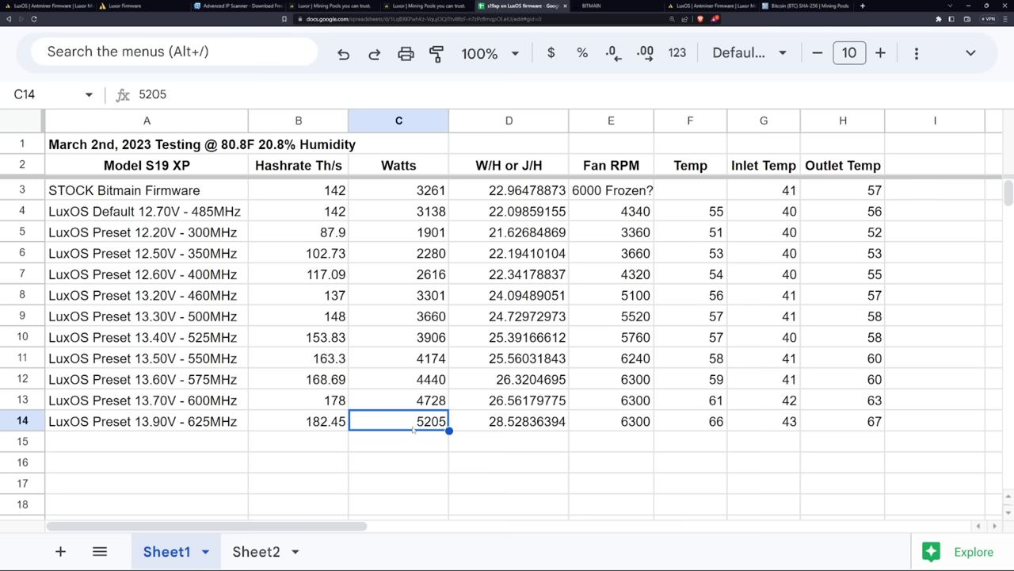
pyautogui.click(511, 428)
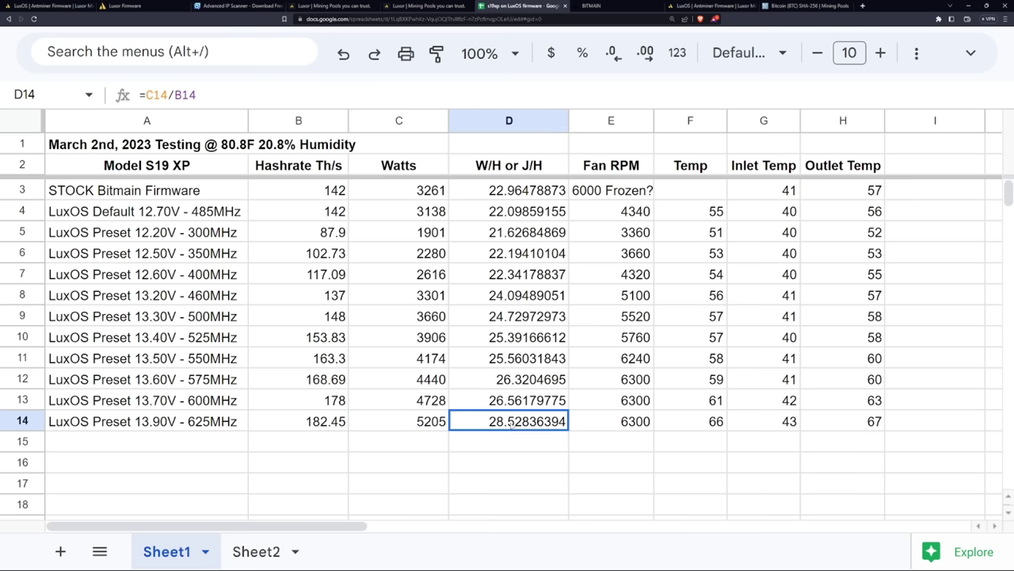
pyautogui.press('Up')
pyautogui.press('Up')
pyautogui.press('Up')
pyautogui.moveTo(523, 402); pyautogui.dragTo(230, 317)
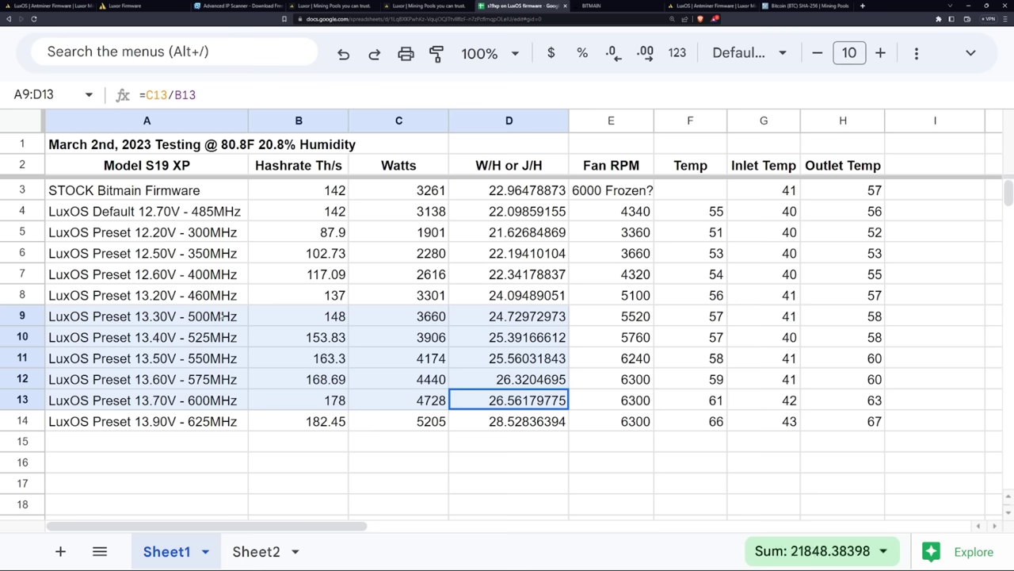
pyautogui.click(343, 323)
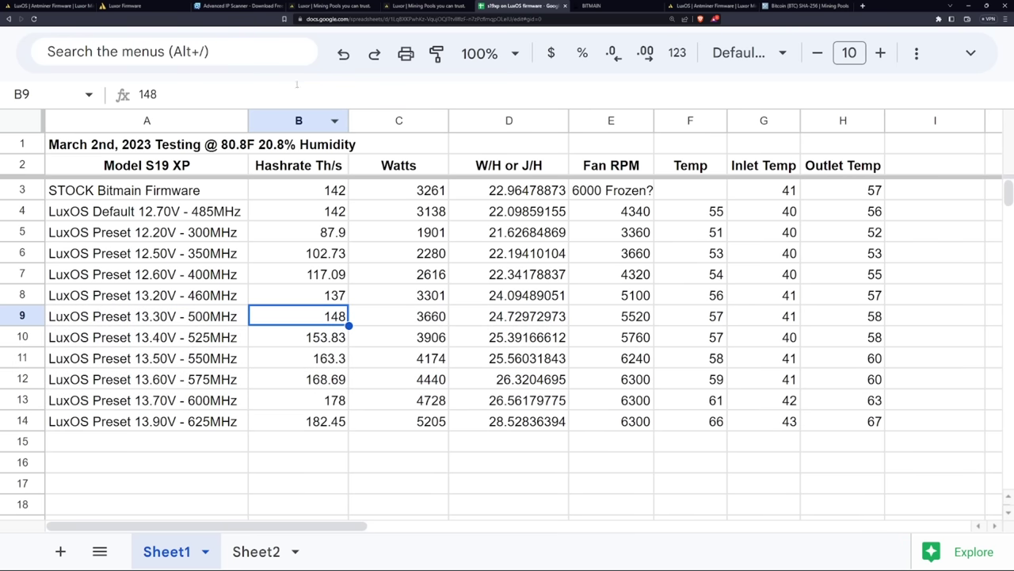
# View the S19 XP dashboard's hashrate, power, fans and boards, briefly checking the Luxor pool
pyautogui.click(134, 5)
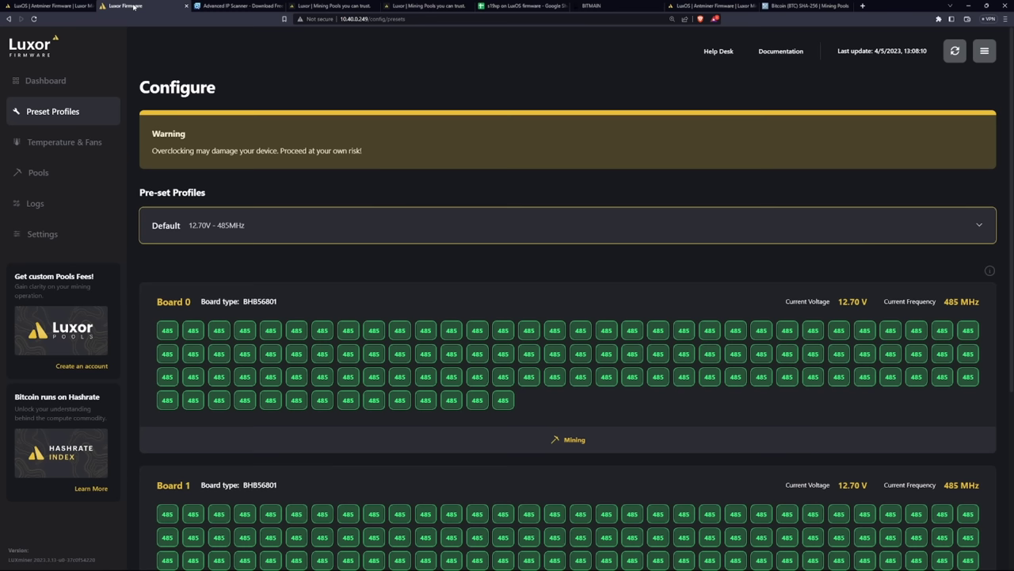
pyautogui.click(45, 82)
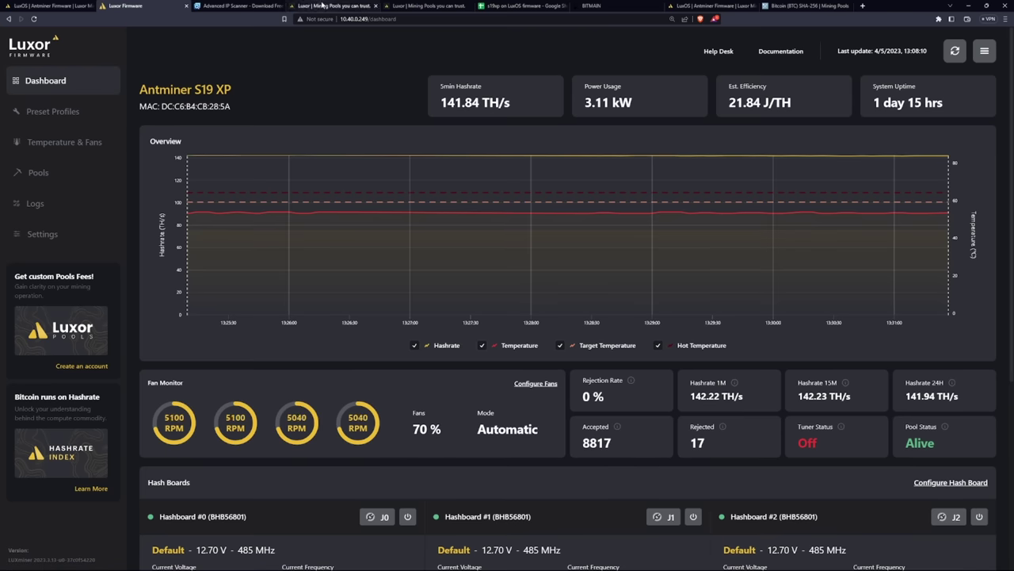
pyautogui.click(322, 6)
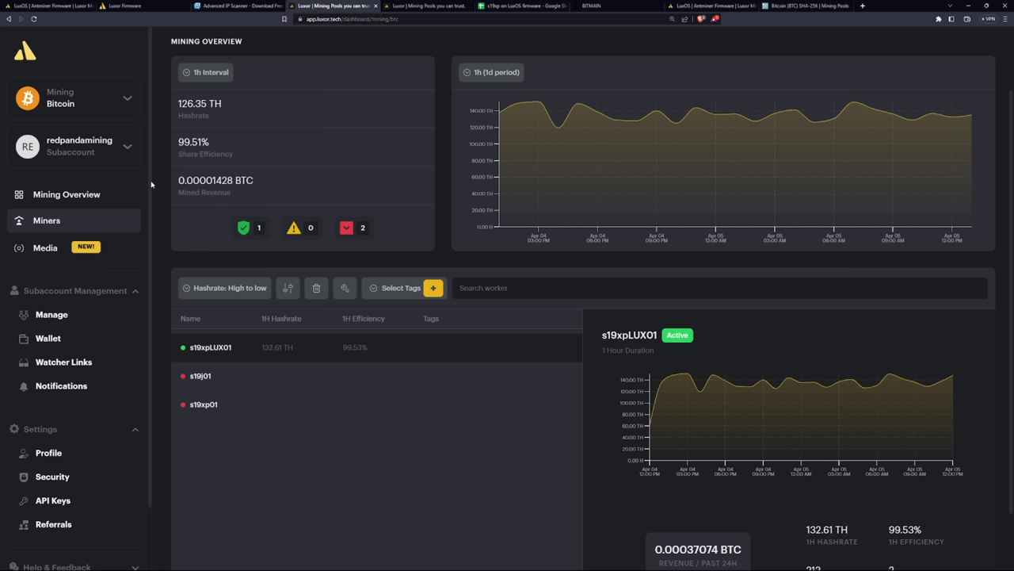
pyautogui.click(125, 5)
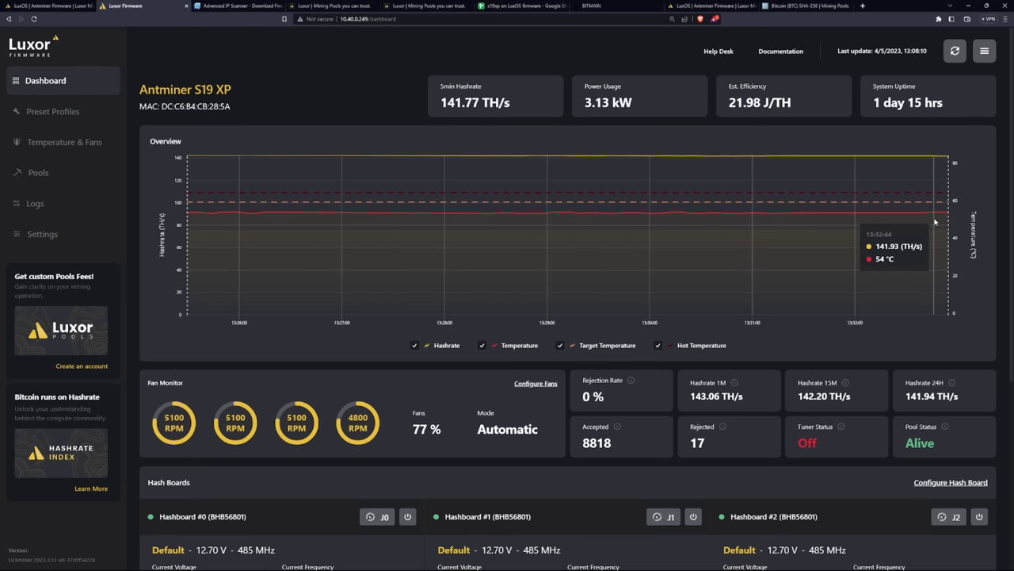
pyautogui.scroll(-3, 468, 185)
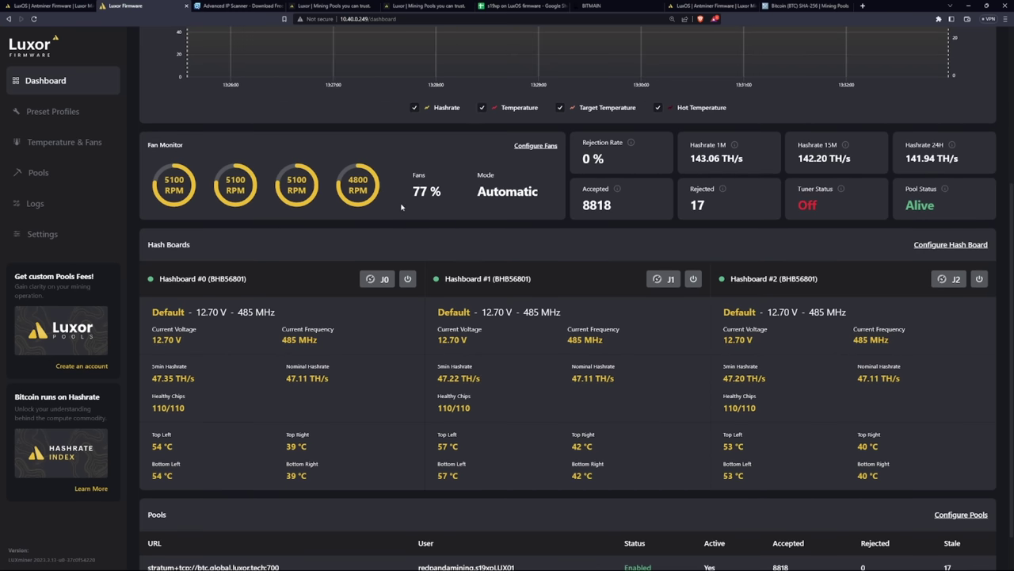
pyautogui.scroll(1, 401, 207)
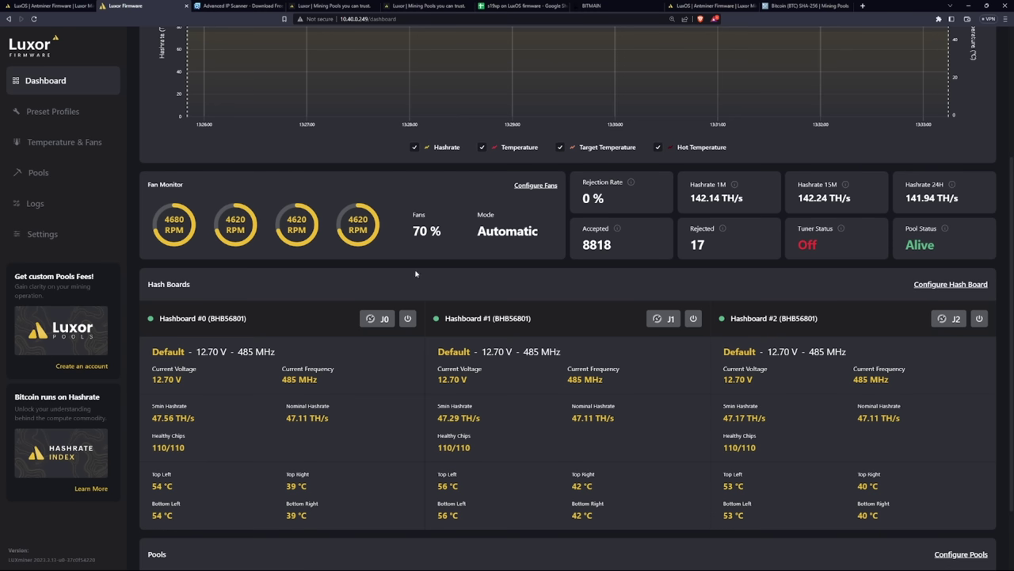
pyautogui.scroll(-1, 464, 274)
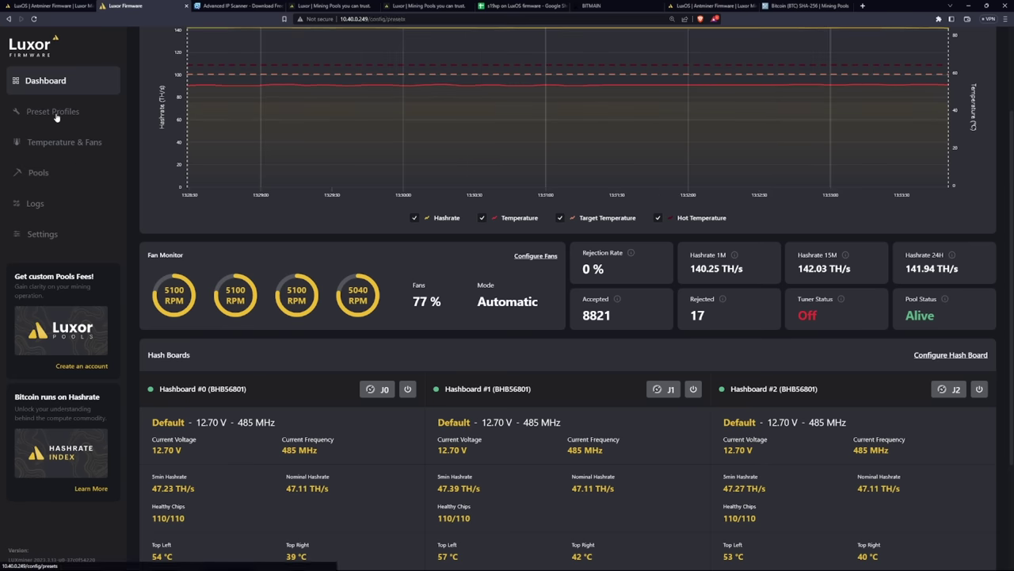
pyautogui.click(56, 111)
pyautogui.scroll(3, 365, 225)
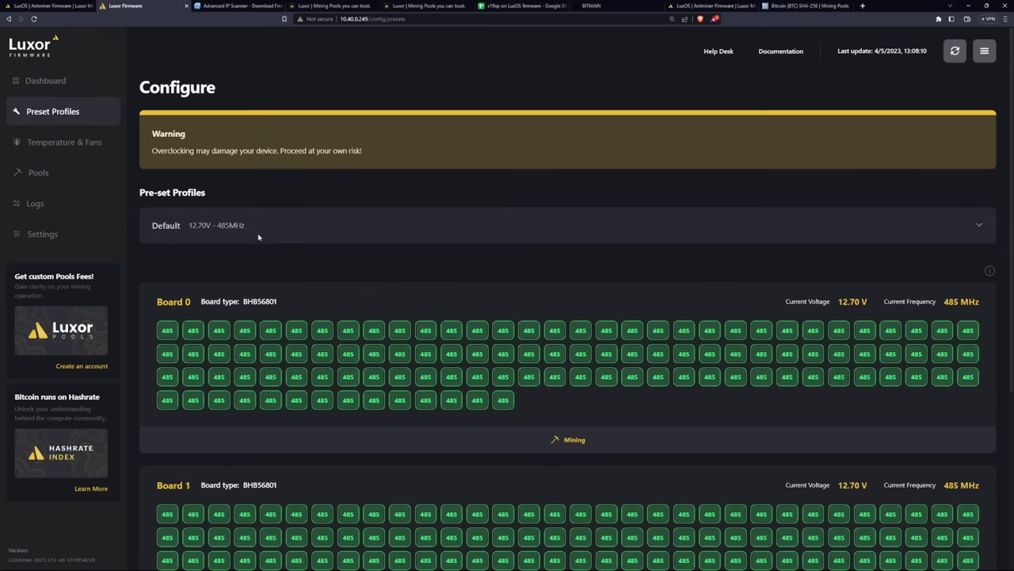
pyautogui.click(260, 235)
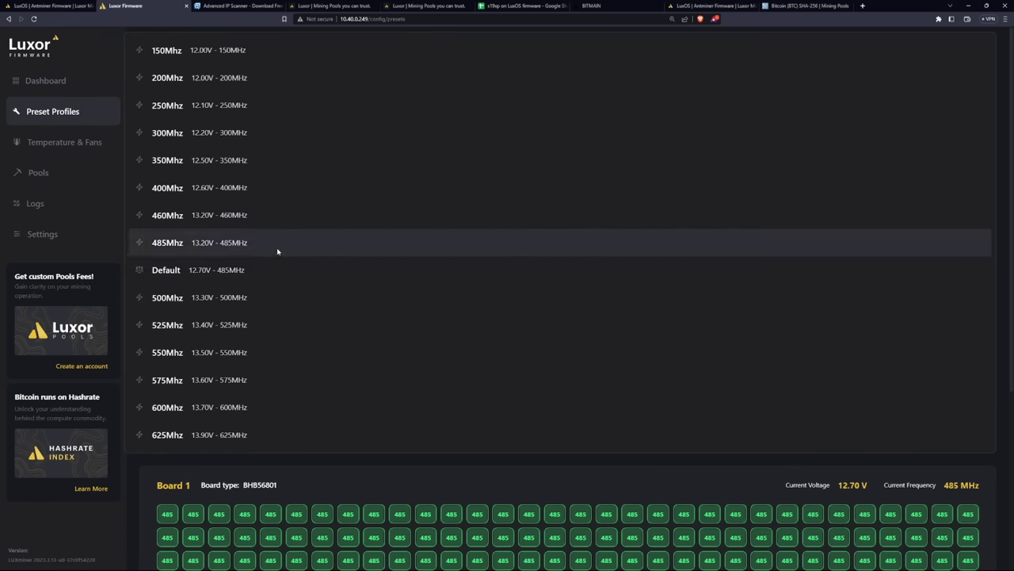
pyautogui.click(331, 467)
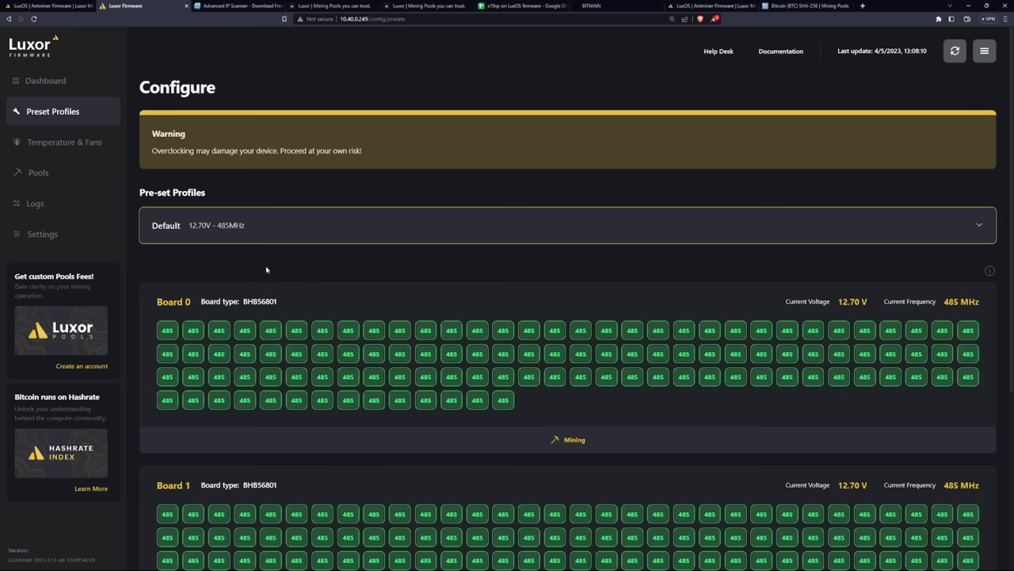
pyautogui.scroll(-3, 266, 270)
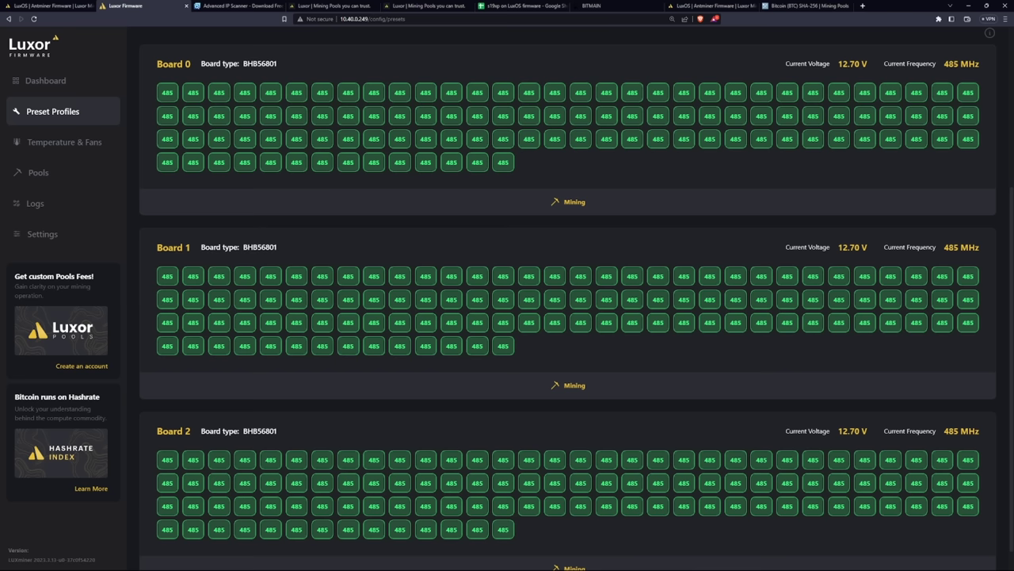
pyautogui.scroll(1, 412, 190)
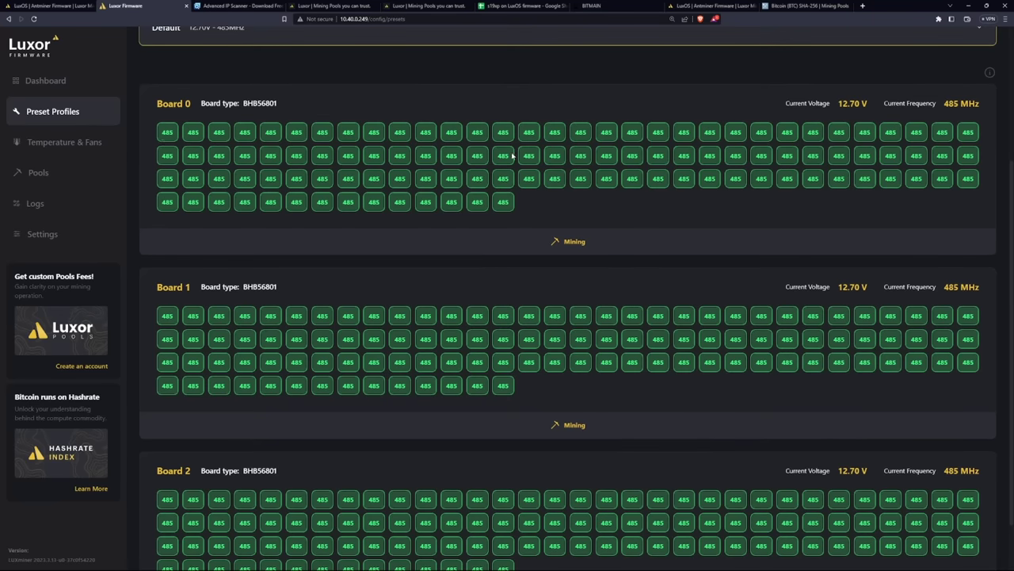
pyautogui.scroll(4, 753, 219)
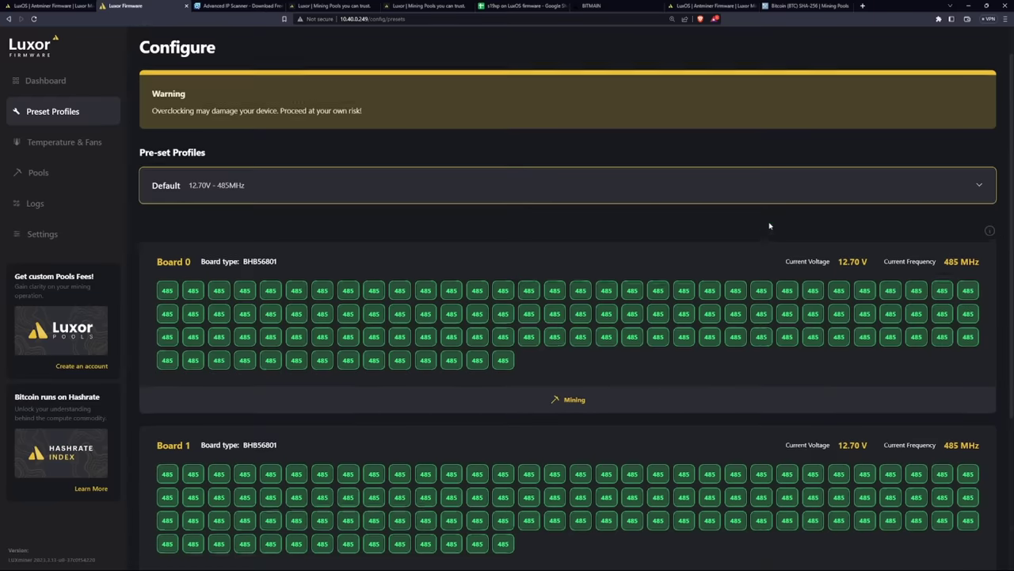
pyautogui.moveTo(992, 232)
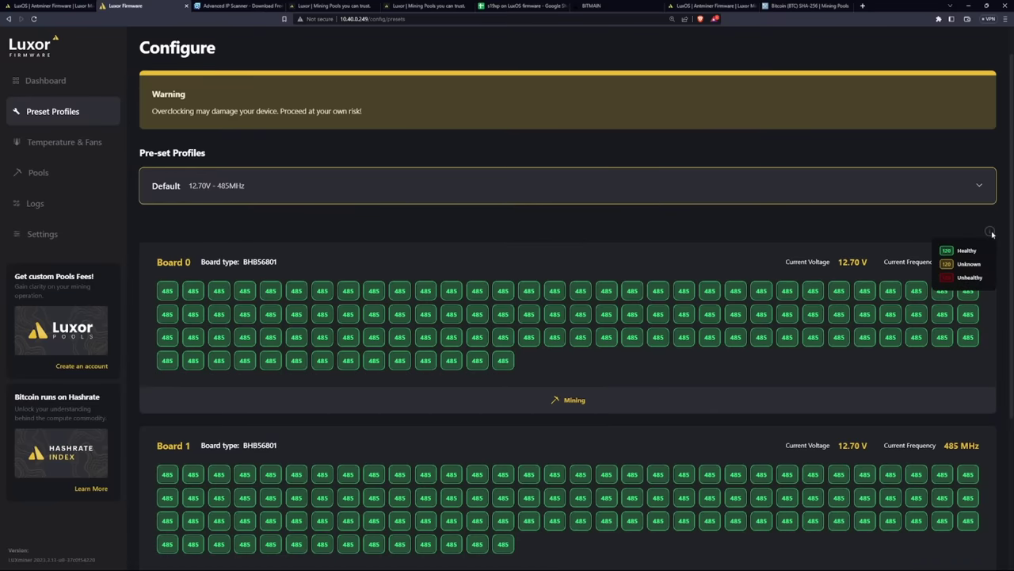
pyautogui.scroll(-5, 453, 242)
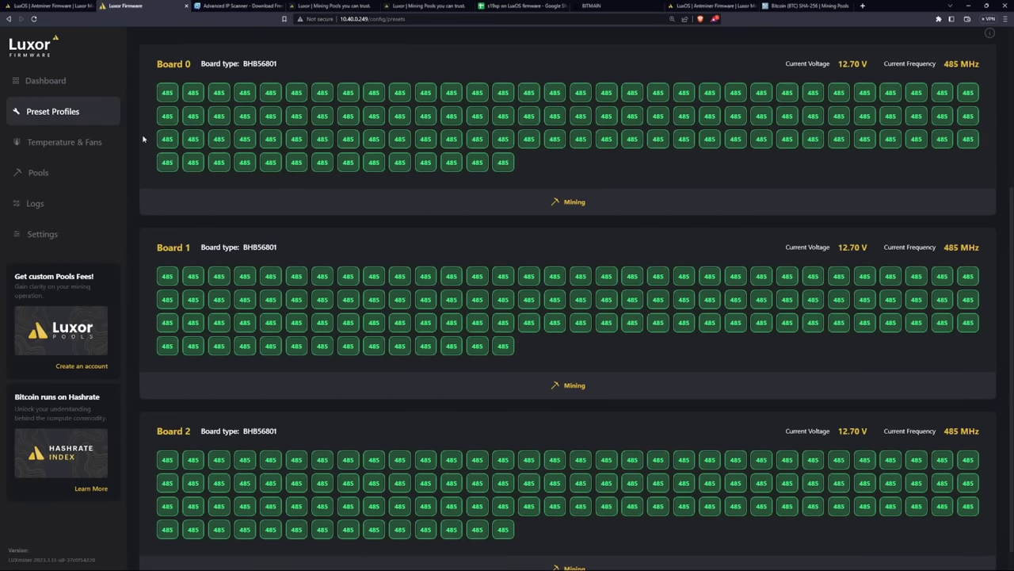
pyautogui.scroll(1, 285, 181)
pyautogui.scroll(4, 285, 181)
pyautogui.click(285, 225)
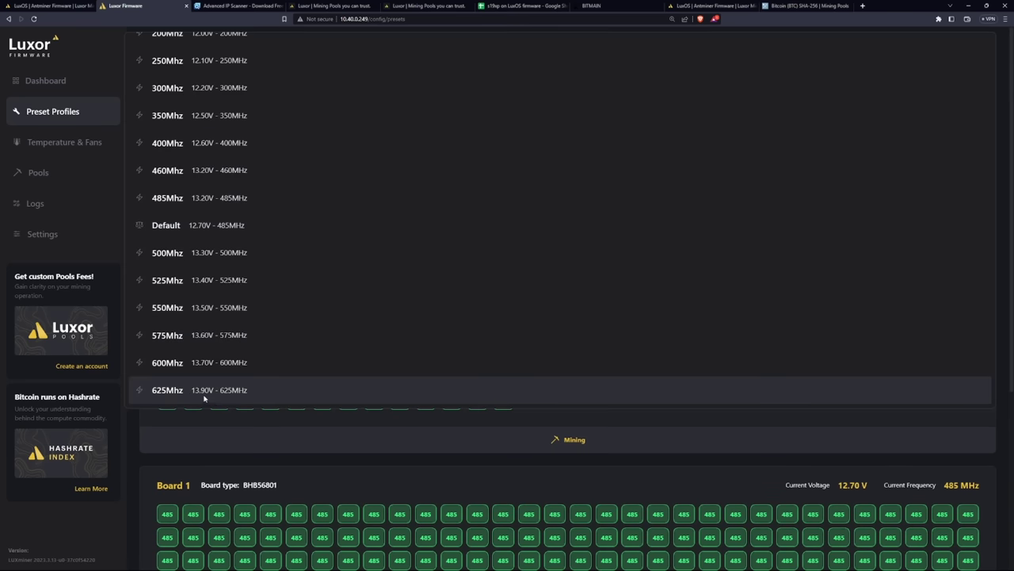
pyautogui.scroll(-2, 297, 254)
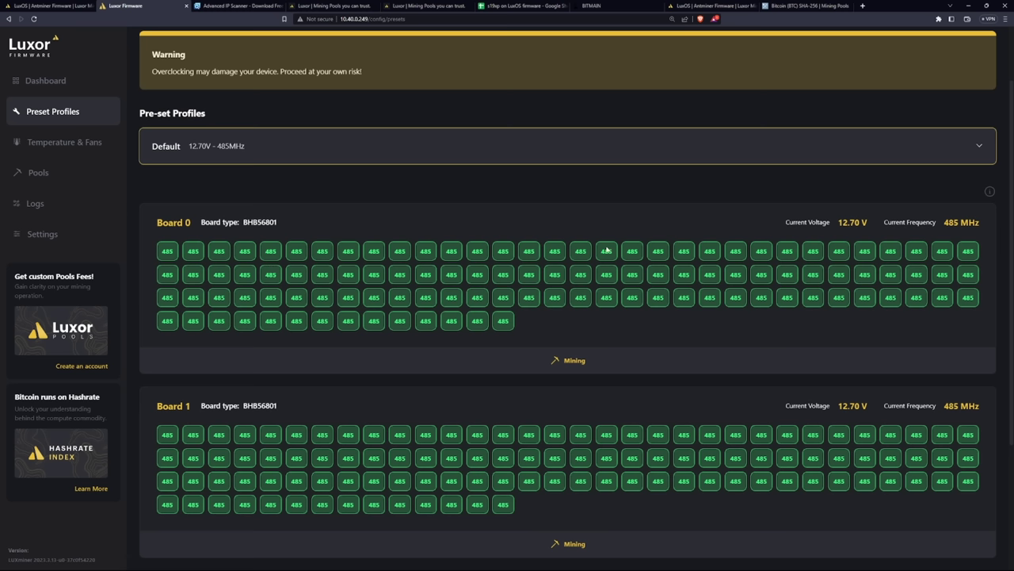
pyautogui.scroll(-3, 519, 296)
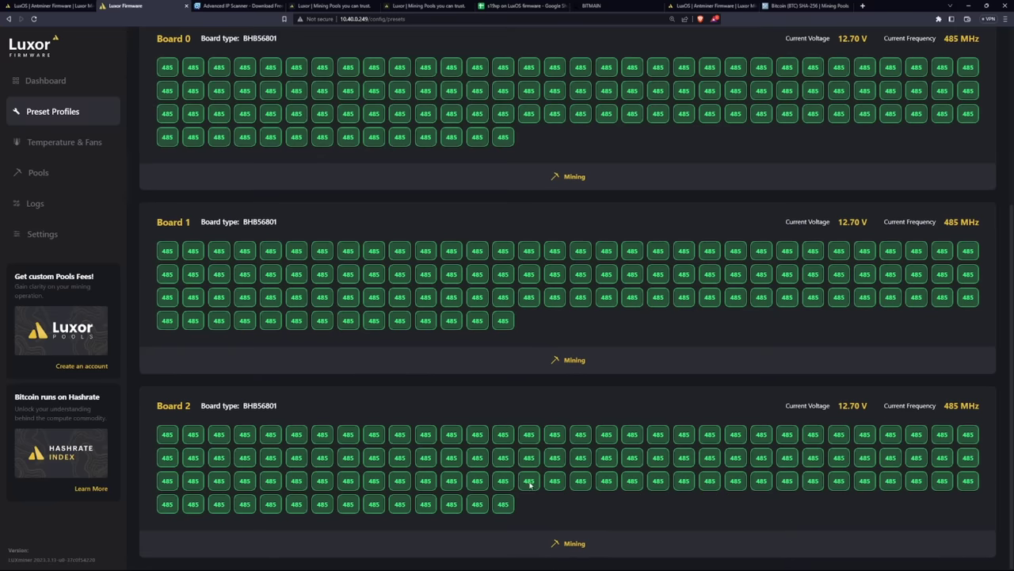
pyautogui.scroll(2, 537, 396)
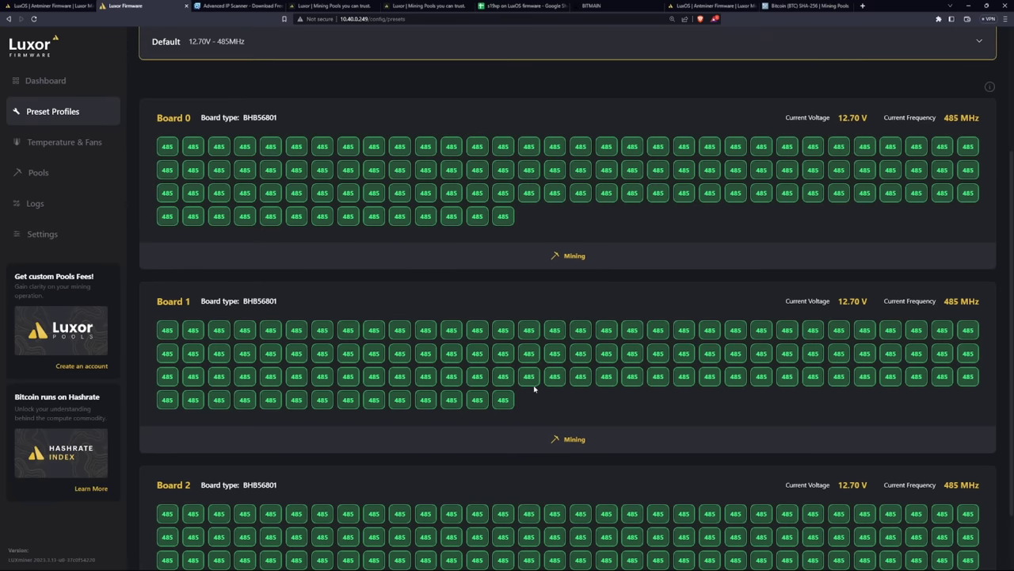
pyautogui.scroll(-2, 531, 384)
pyautogui.scroll(4, 499, 361)
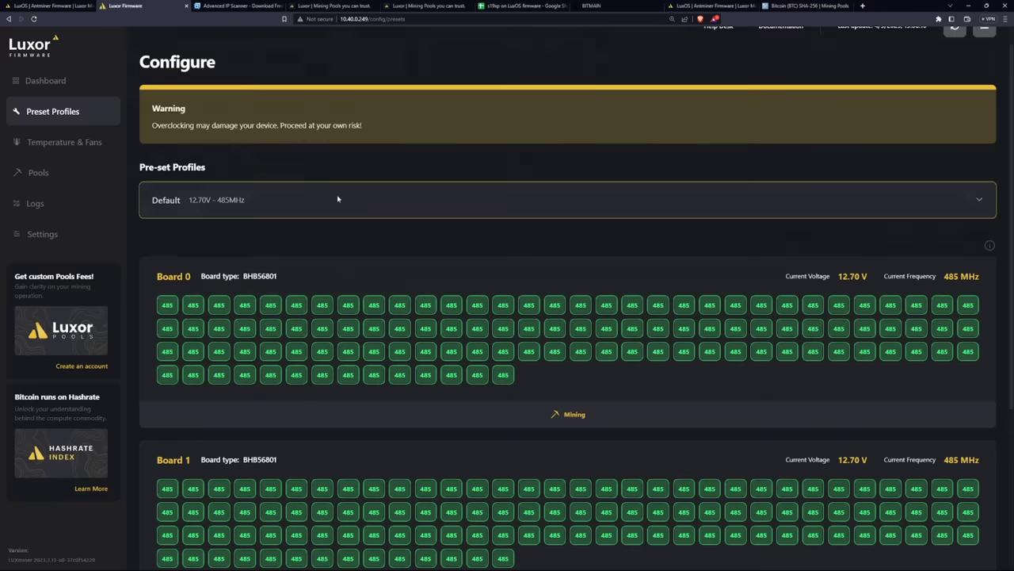
pyautogui.click(338, 198)
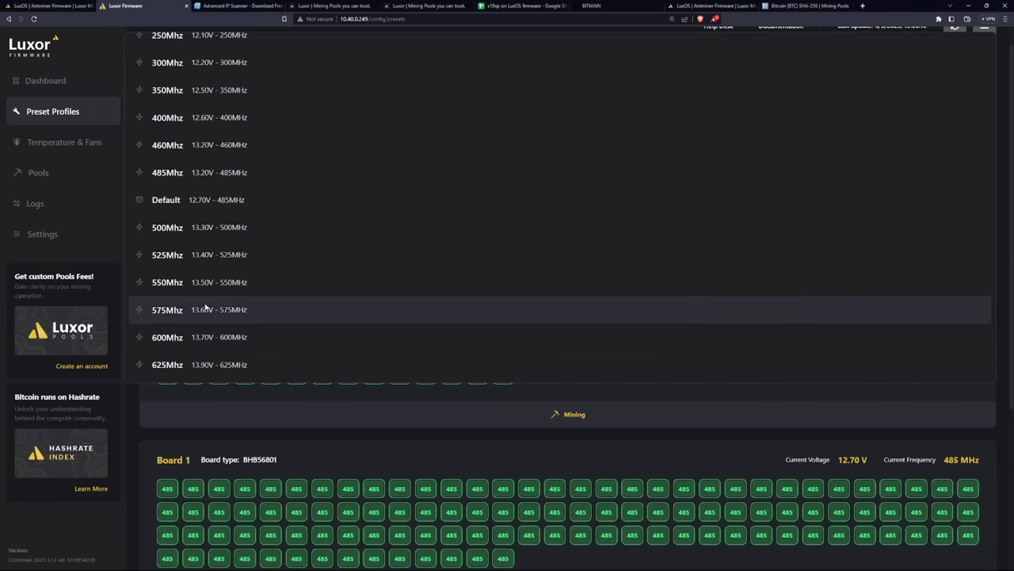
pyautogui.click(323, 414)
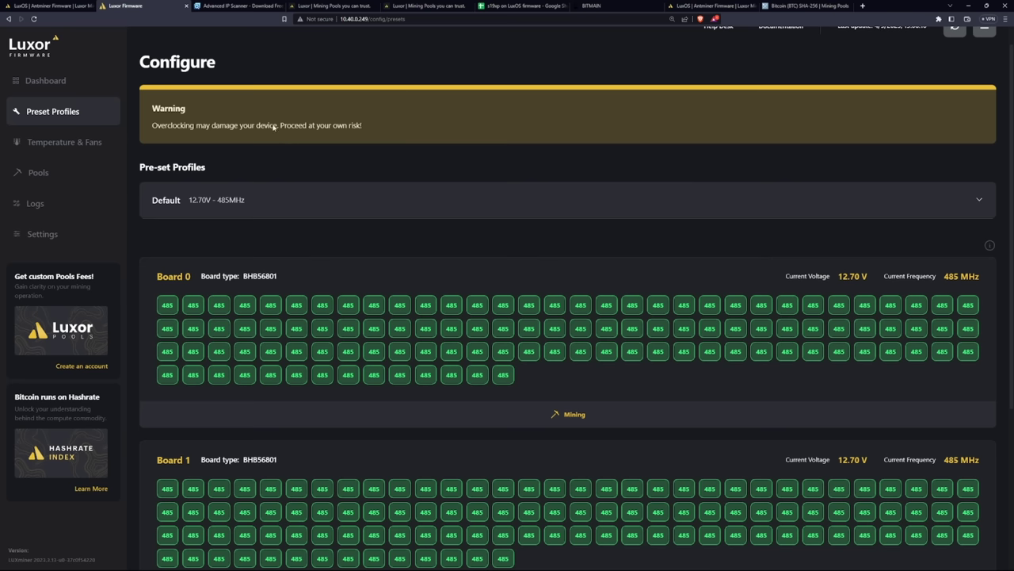
# Leave Dangerous Temperature at 70 and toggle fans Manual/Automatic twice, ending on Automatic
pyautogui.click(38, 149)
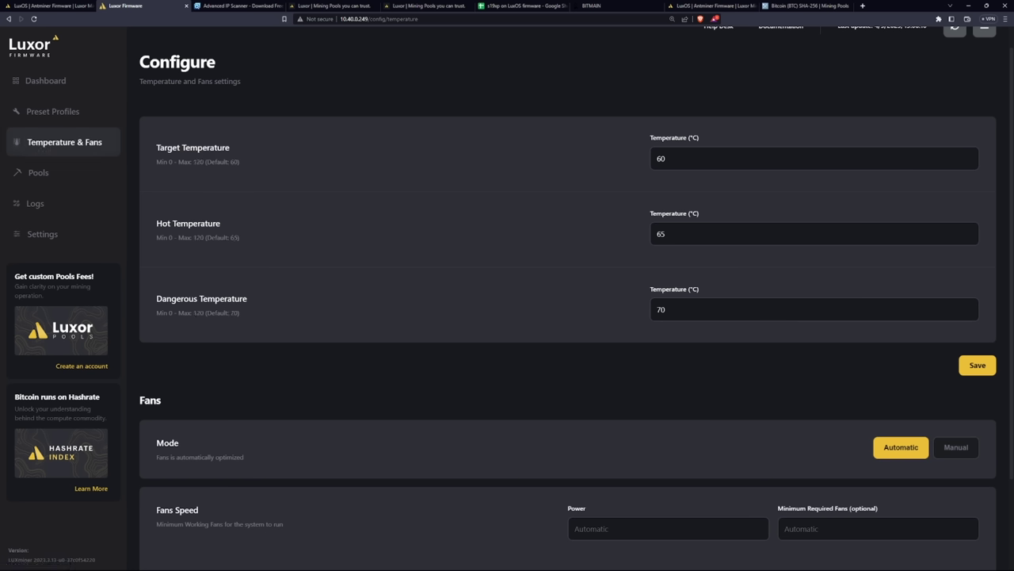
pyautogui.hotkey('ctrl', 'a')
pyautogui.click(666, 310)
pyautogui.scroll(-2, 444, 371)
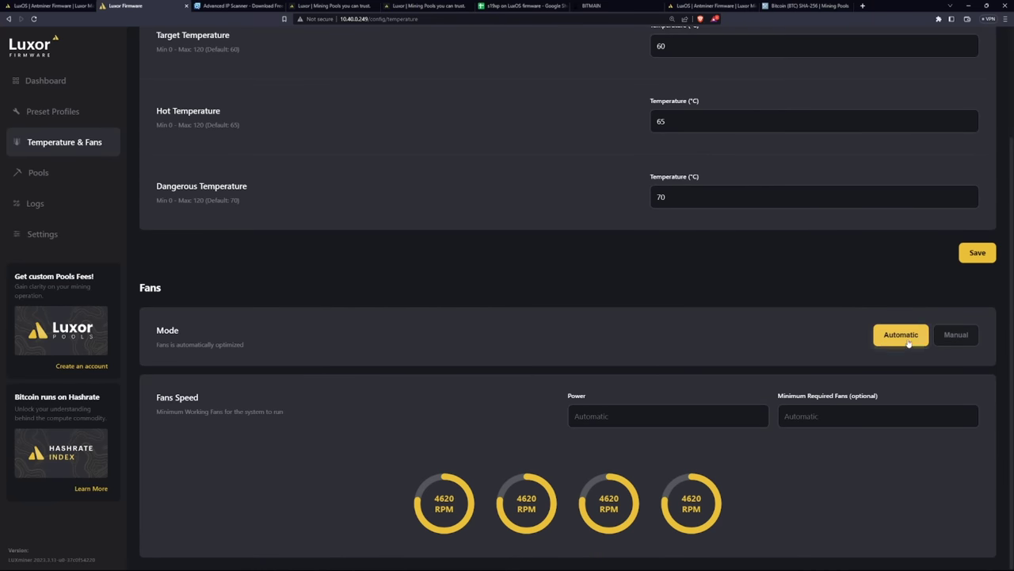
pyautogui.click(949, 339)
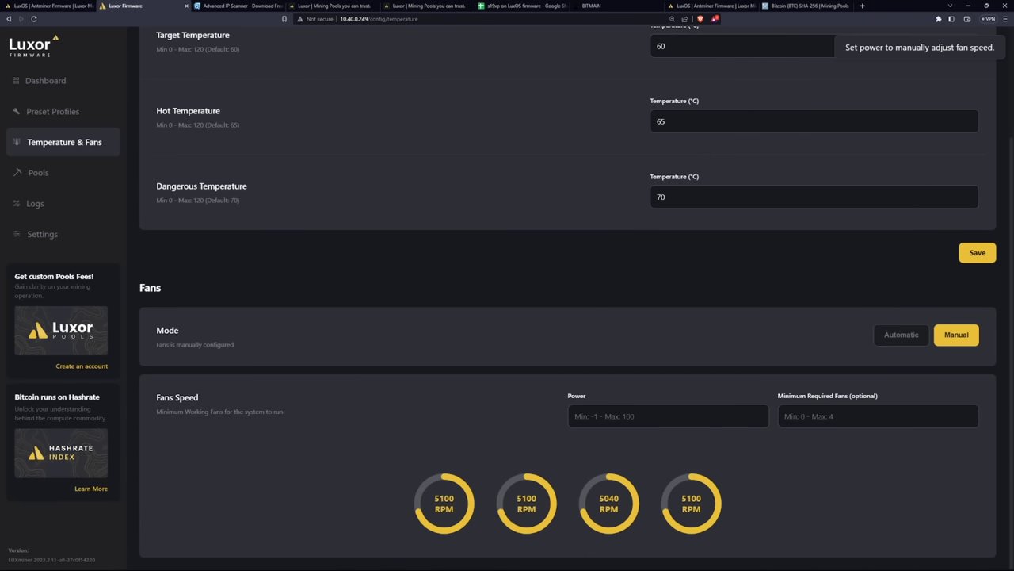
pyautogui.click(901, 336)
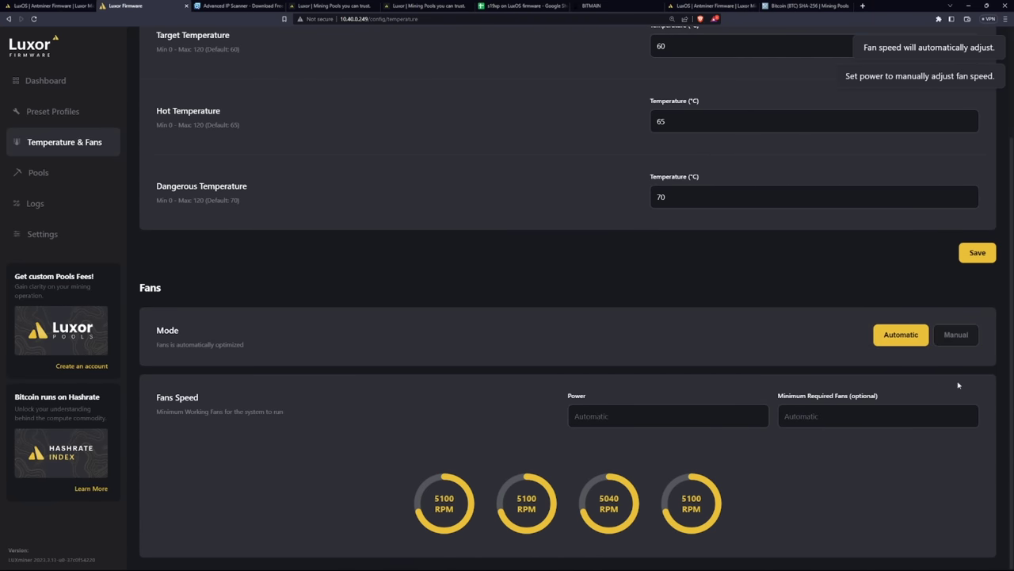
pyautogui.click(955, 345)
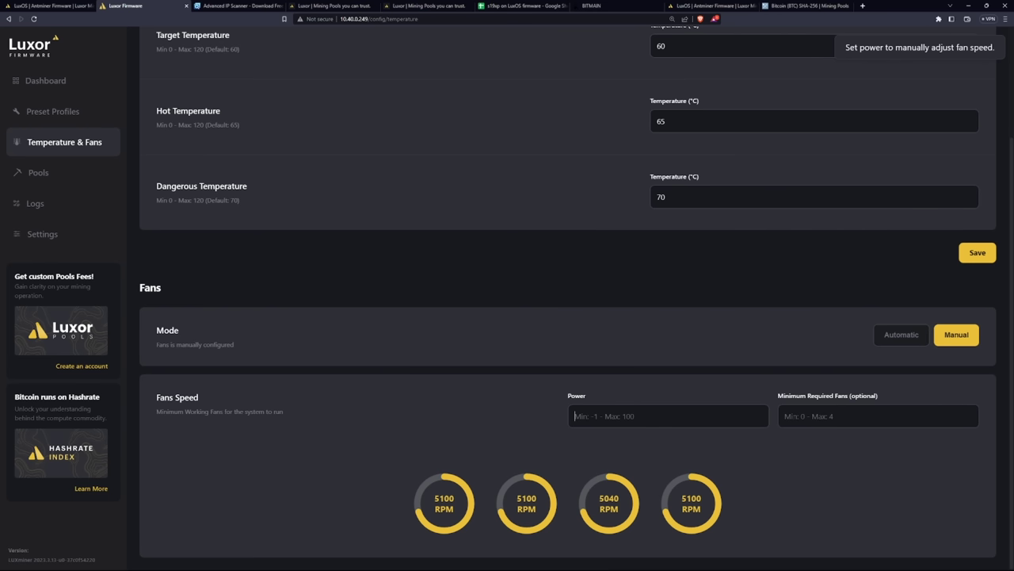
pyautogui.click(886, 343)
pyautogui.click(77, 174)
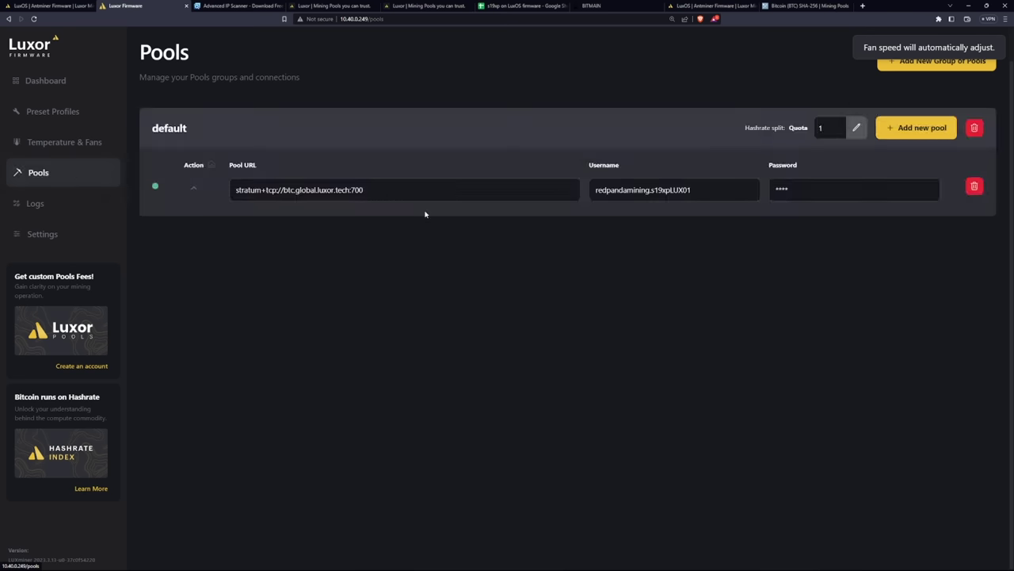
# Browse the miner logs with Info and All filters, and the firmware update settings
pyautogui.click(44, 206)
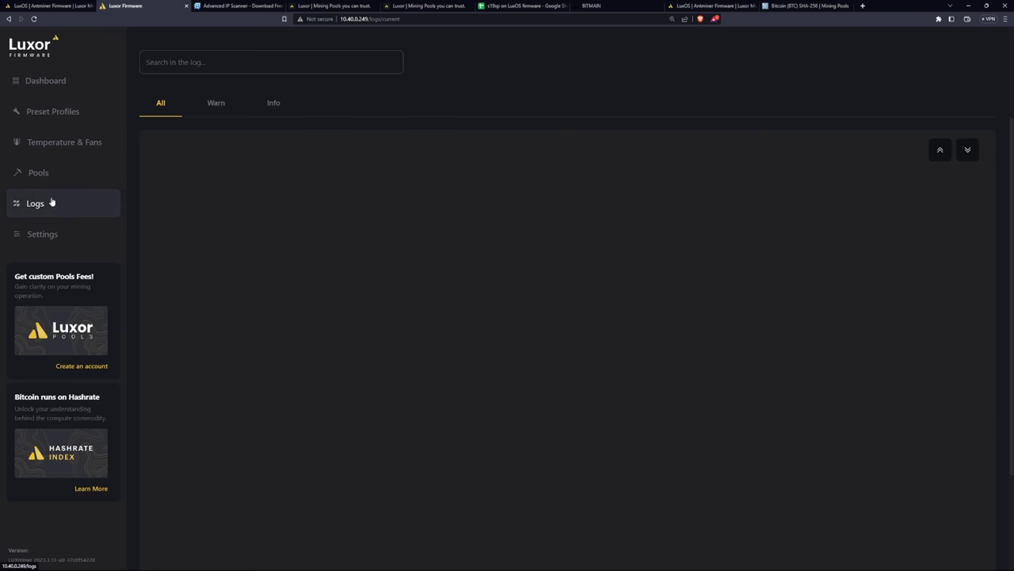
pyautogui.click(274, 107)
pyautogui.click(161, 111)
pyautogui.click(44, 236)
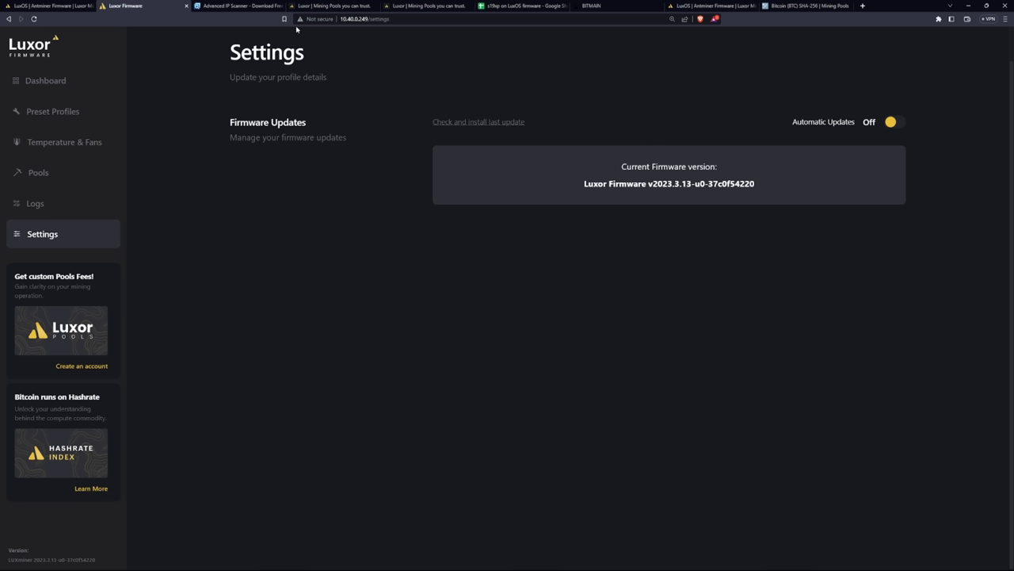
pyautogui.click(311, 6)
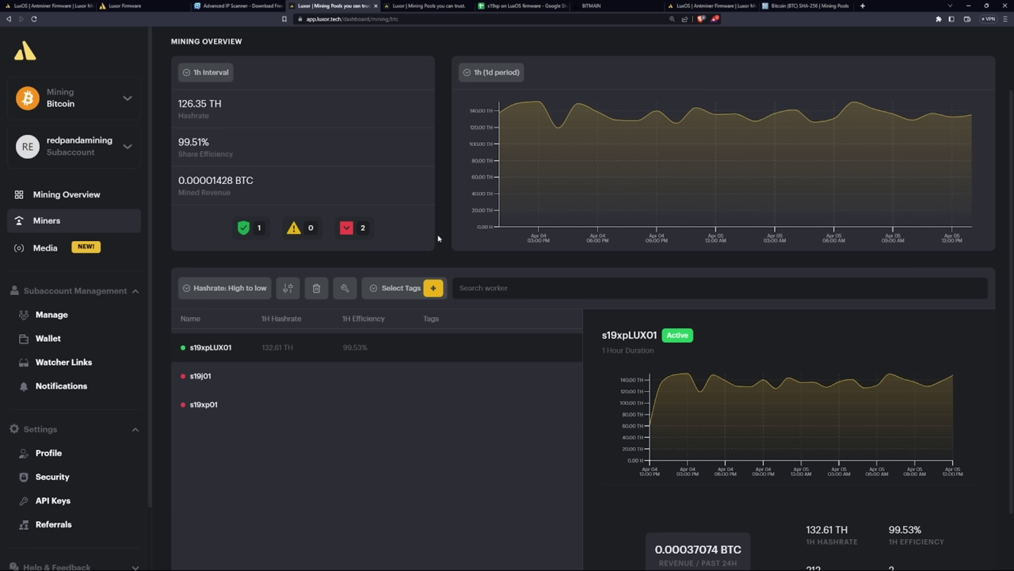
# Switch the pool dashboard to Siacoin, view the Mining Overview, and expand Help & Feedback
pyautogui.click(78, 107)
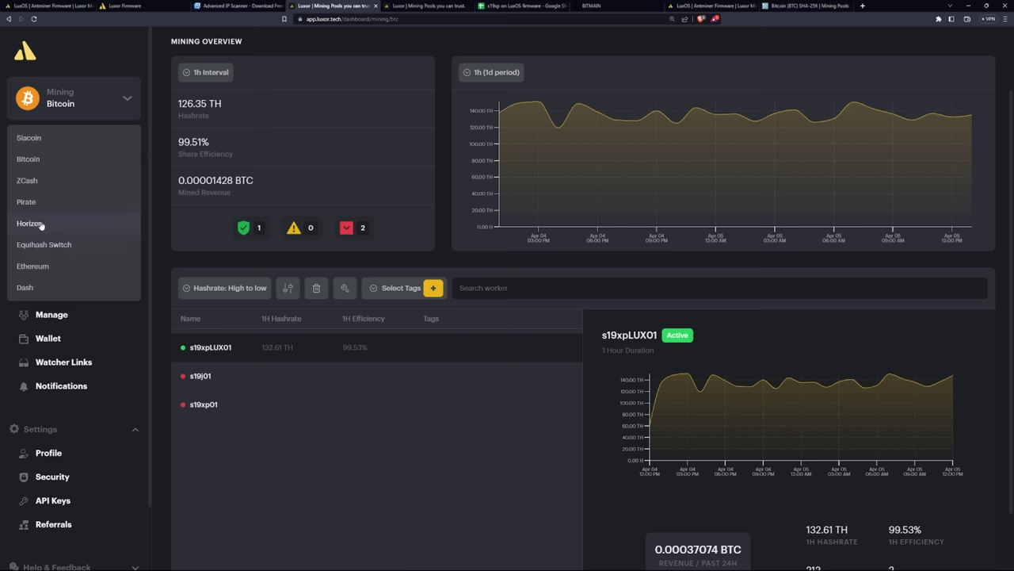
pyautogui.click(43, 139)
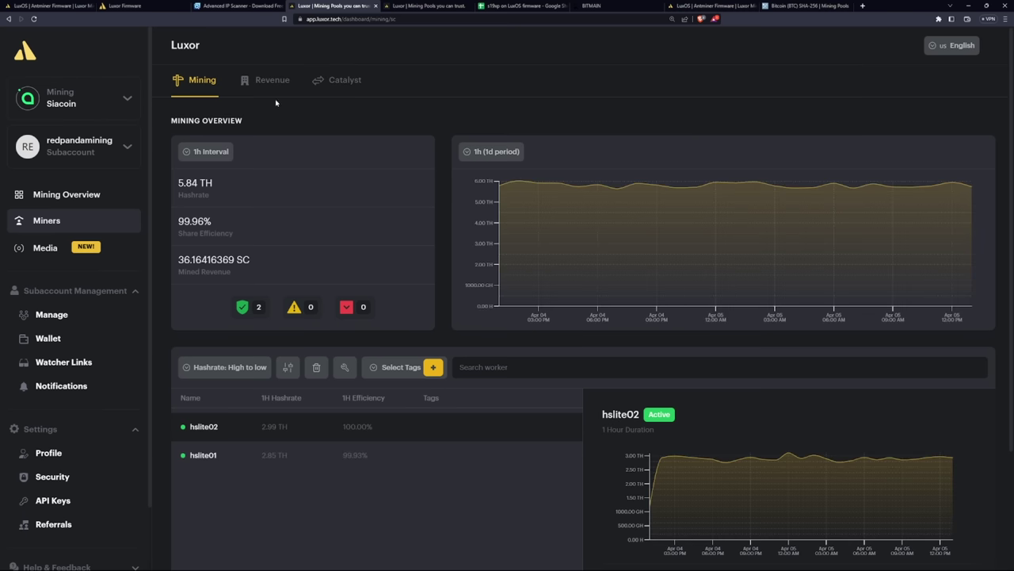
pyautogui.click(274, 85)
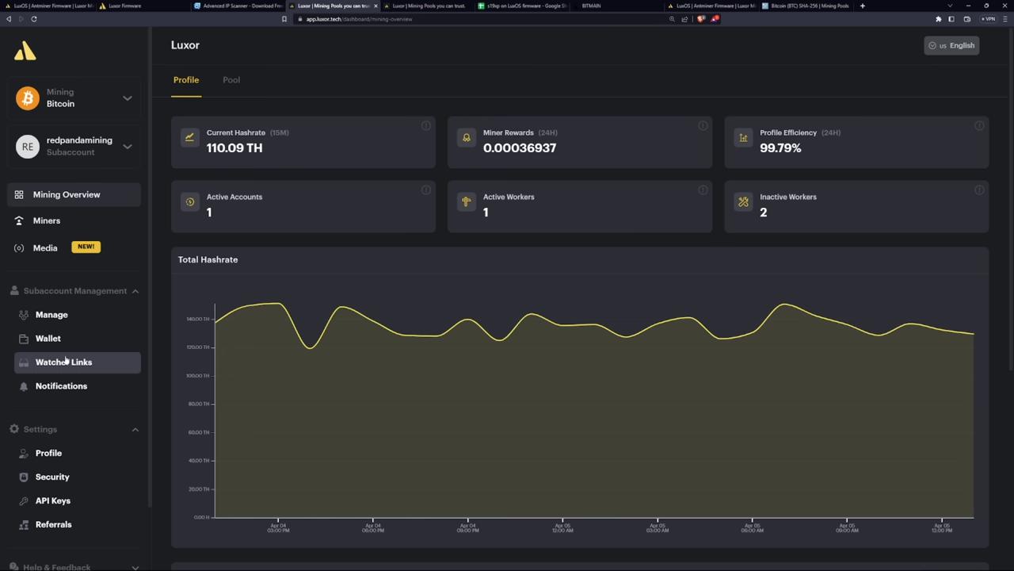
pyautogui.scroll(-1, 97, 259)
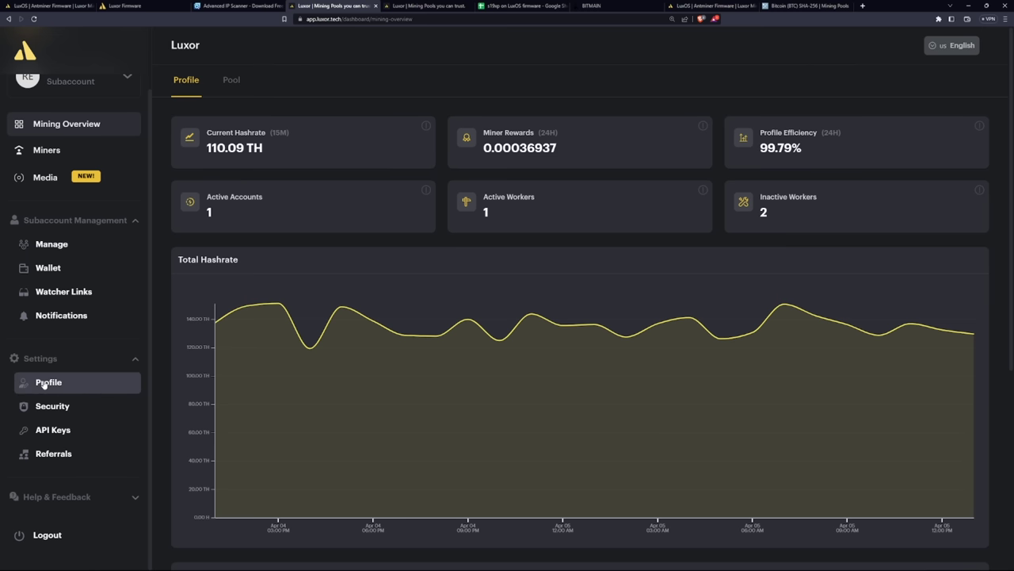
pyautogui.click(79, 502)
pyautogui.scroll(-1, 79, 499)
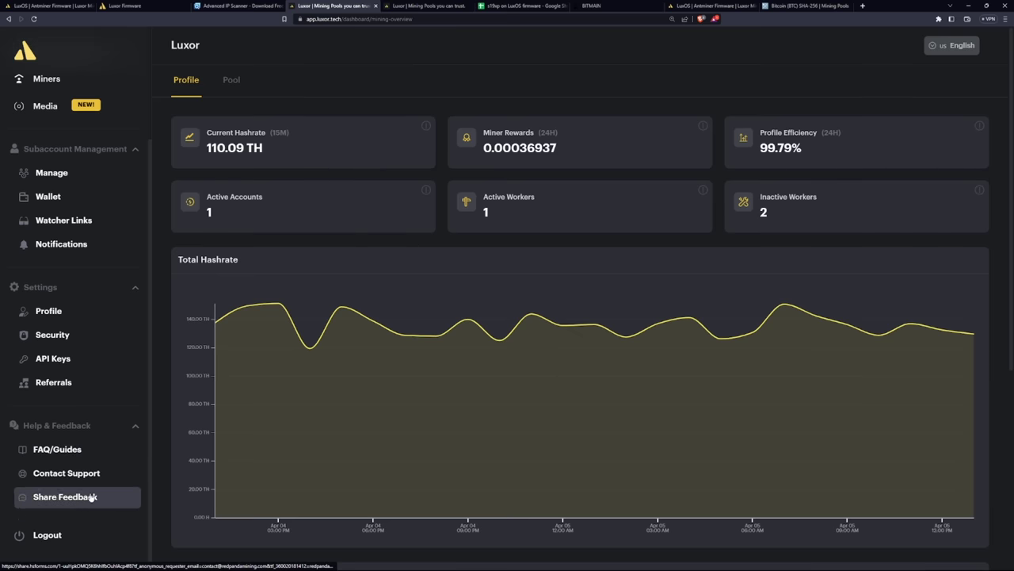
pyautogui.scroll(2, 95, 422)
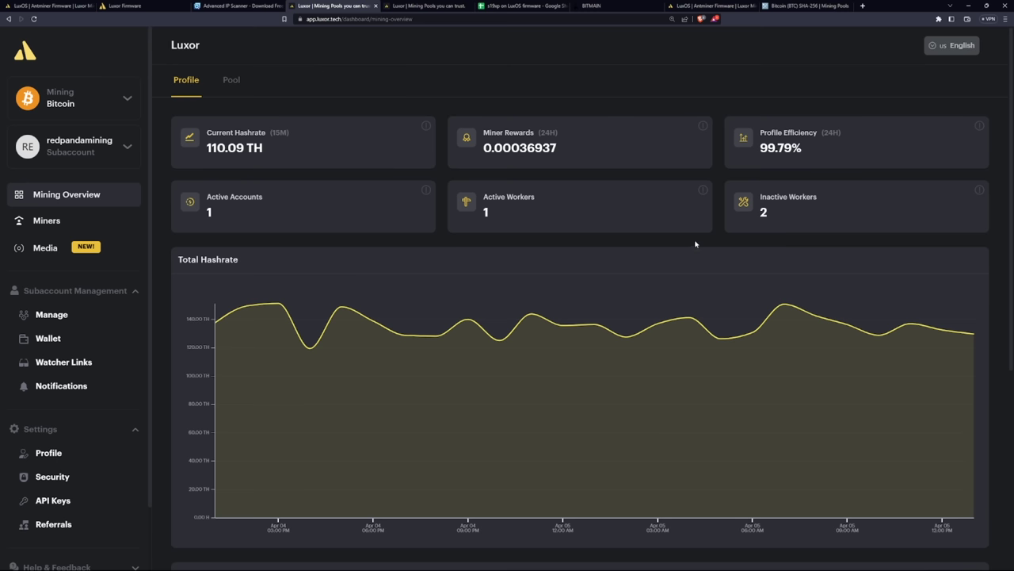
pyautogui.scroll(-1, 123, 329)
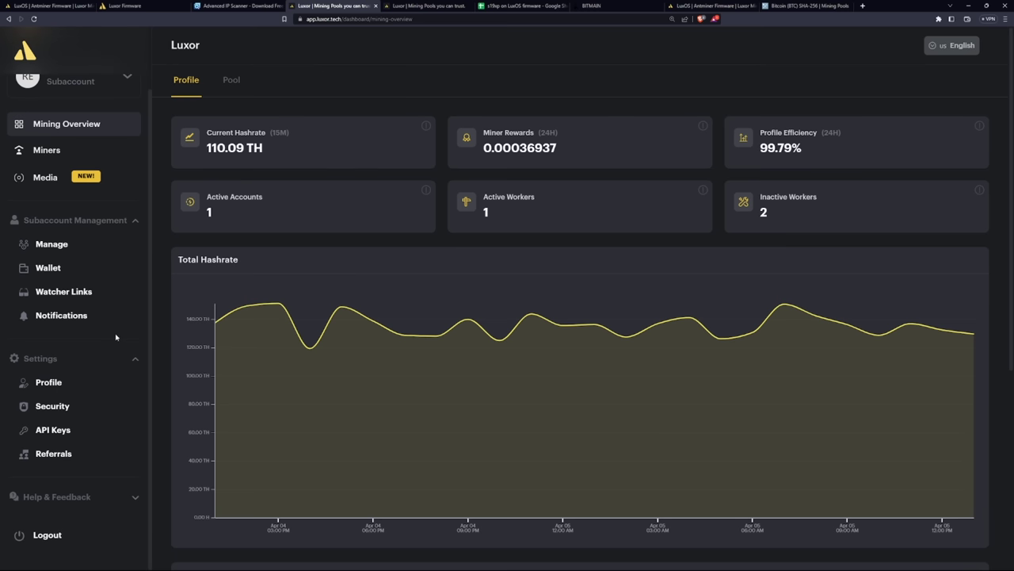
pyautogui.click(42, 407)
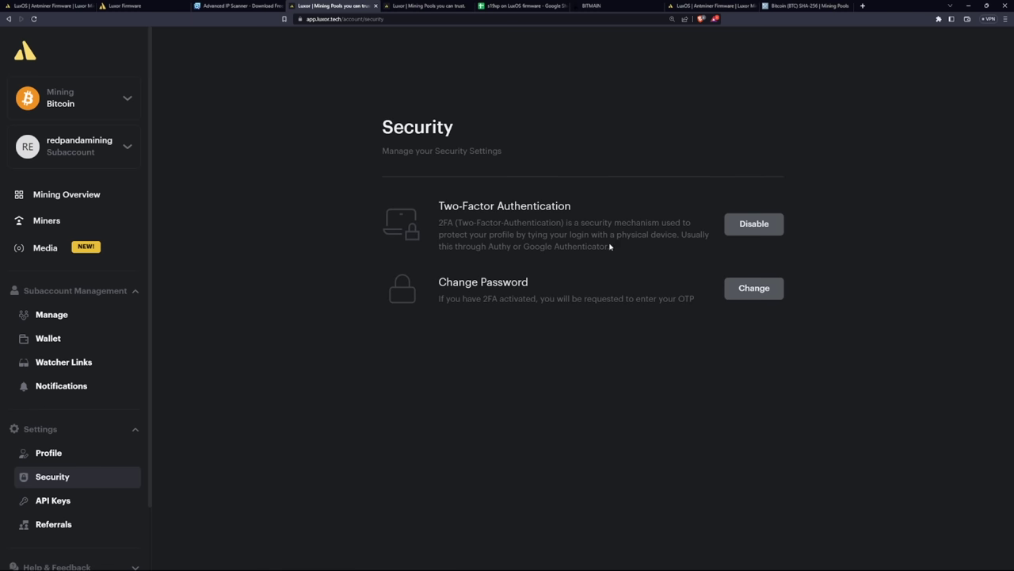
pyautogui.moveTo(610, 248); pyautogui.dragTo(523, 247)
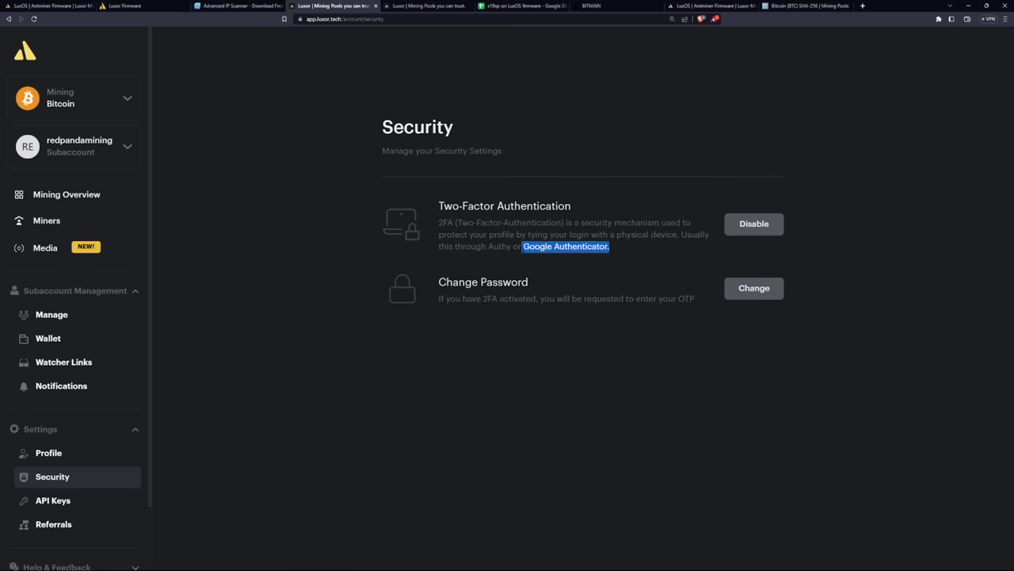
pyautogui.click(596, 231)
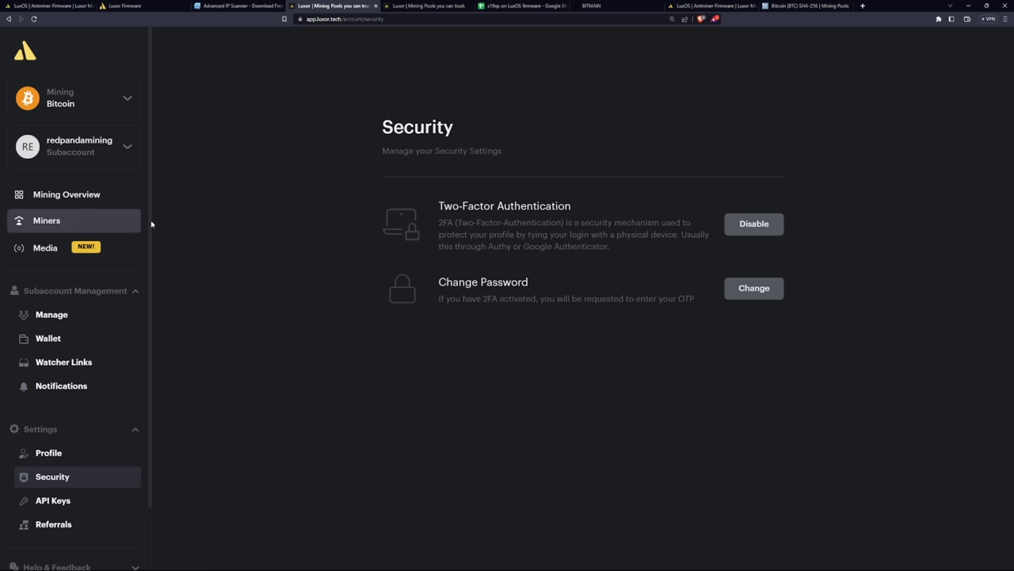
pyautogui.click(79, 194)
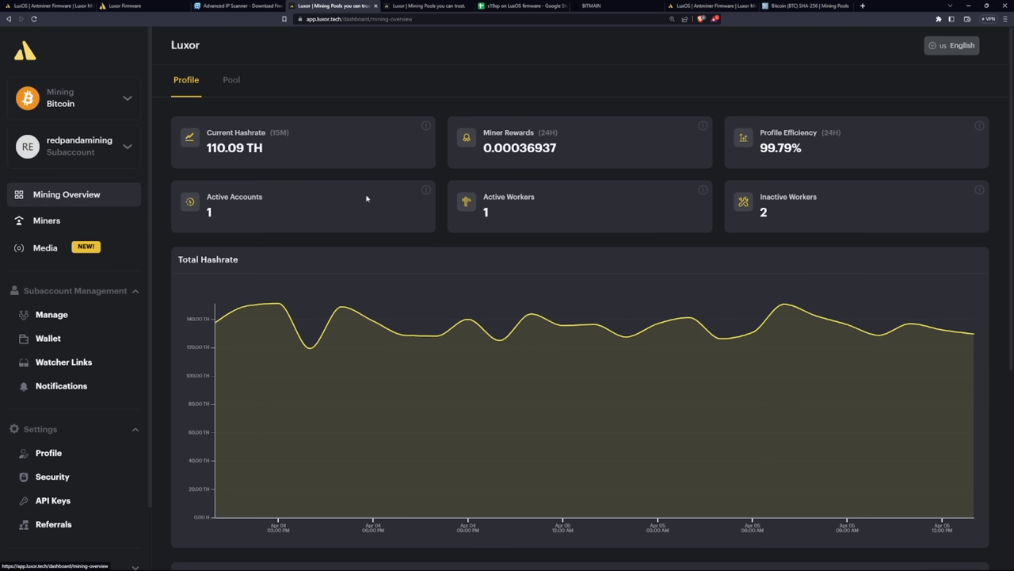
# Check pool-wide hashrate and 2.50% fee against the firmware fee table, then open the Bitcoin miners list
pyautogui.click(226, 82)
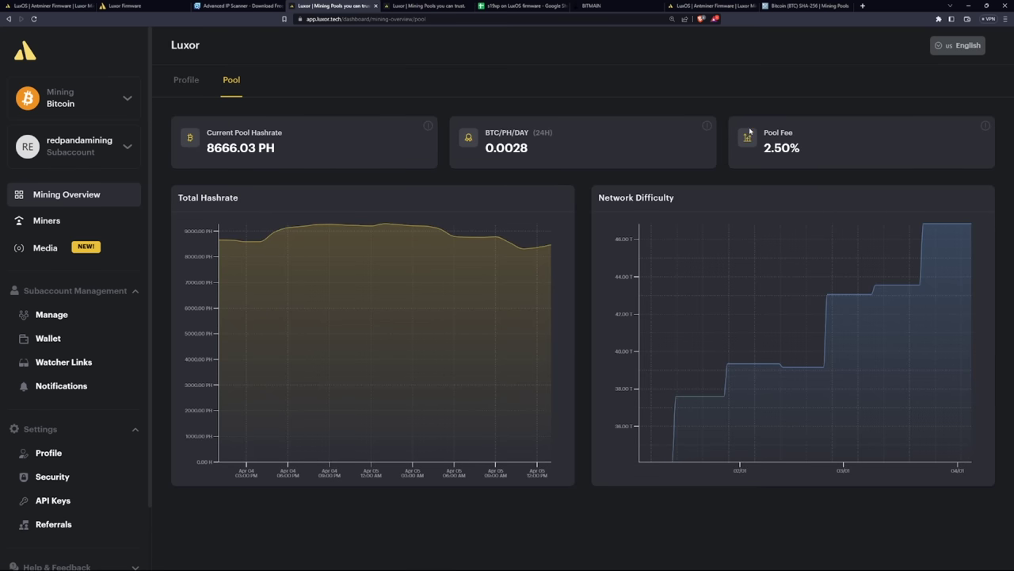
pyautogui.click(700, 5)
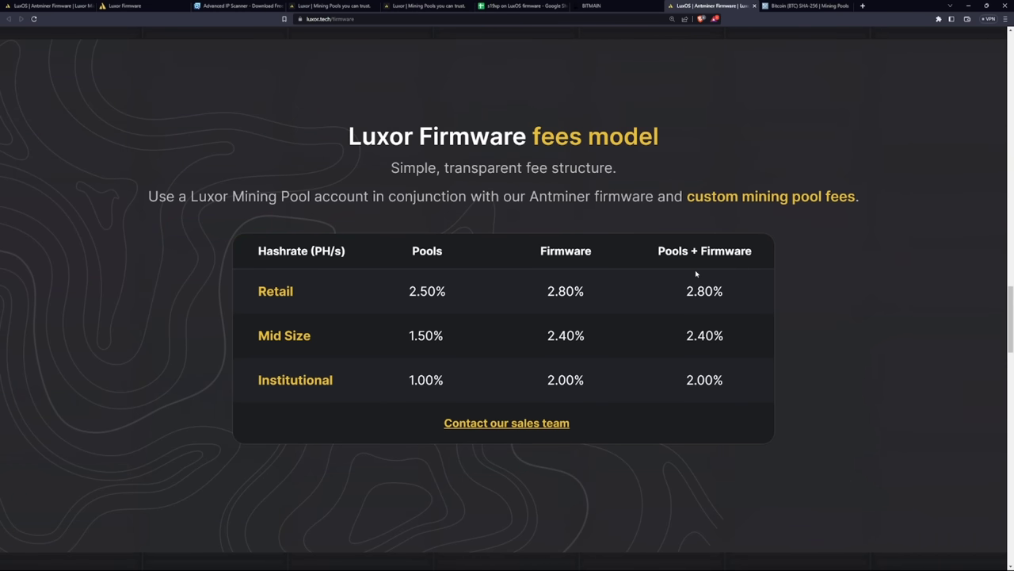
pyautogui.click(123, 6)
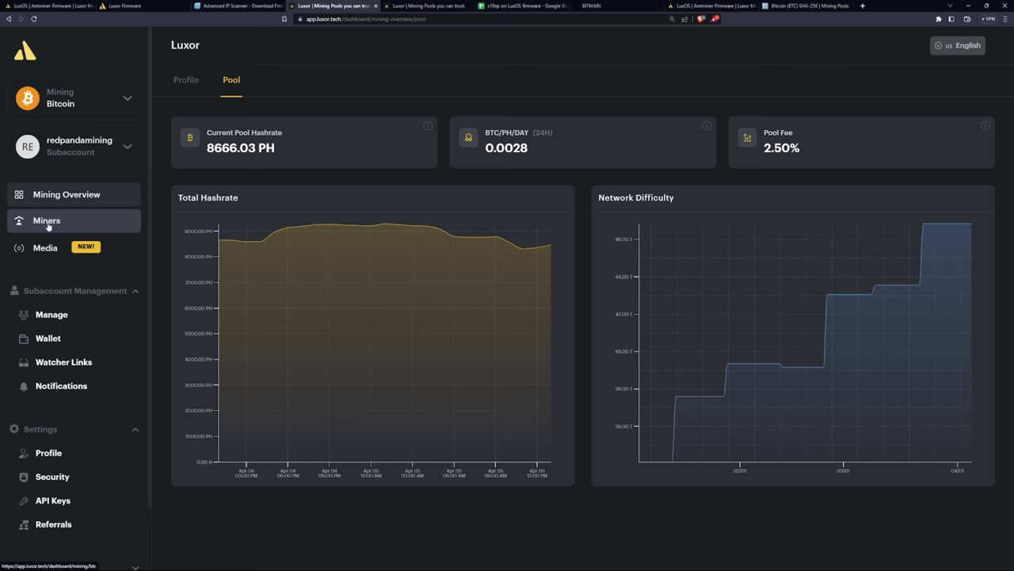
pyautogui.click(48, 225)
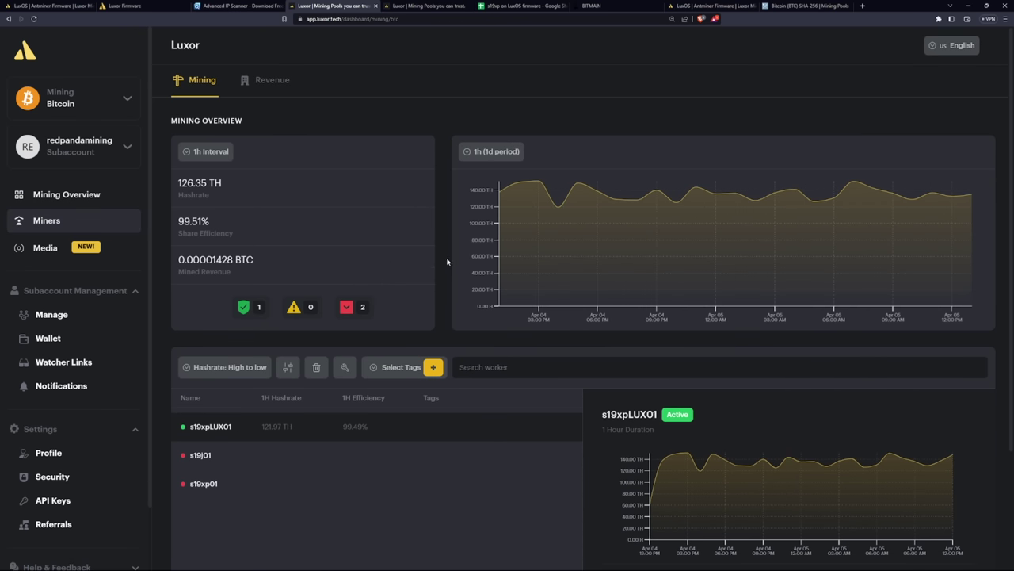
pyautogui.click(275, 84)
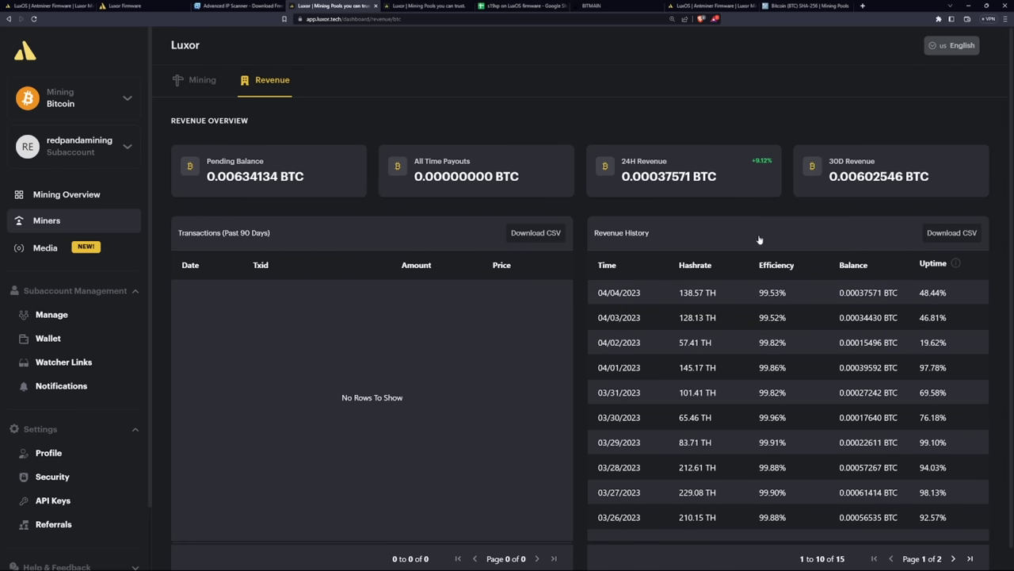
pyautogui.click(212, 84)
pyautogui.scroll(-1, 396, 291)
pyautogui.scroll(1, 403, 294)
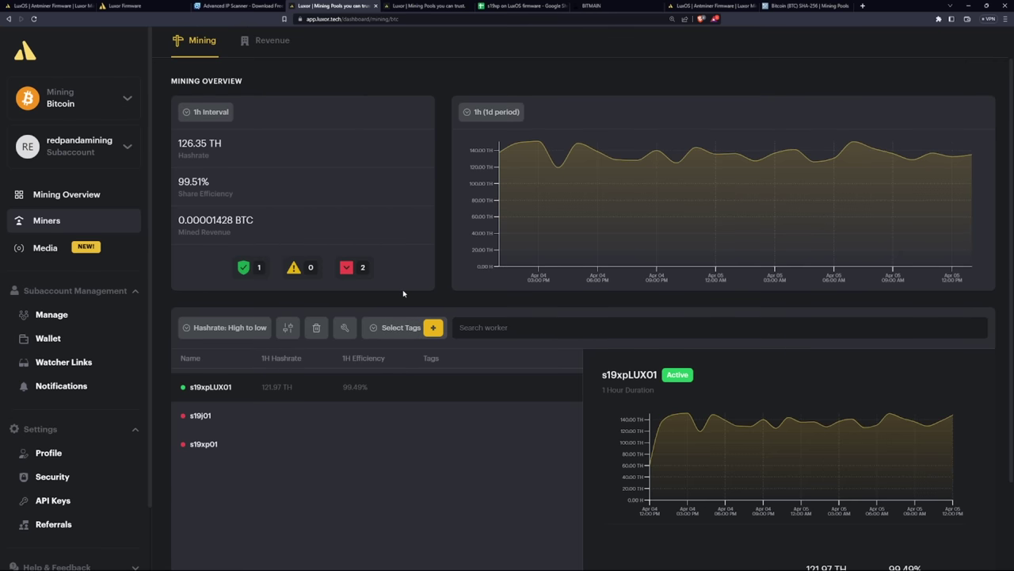
pyautogui.scroll(-2, 402, 294)
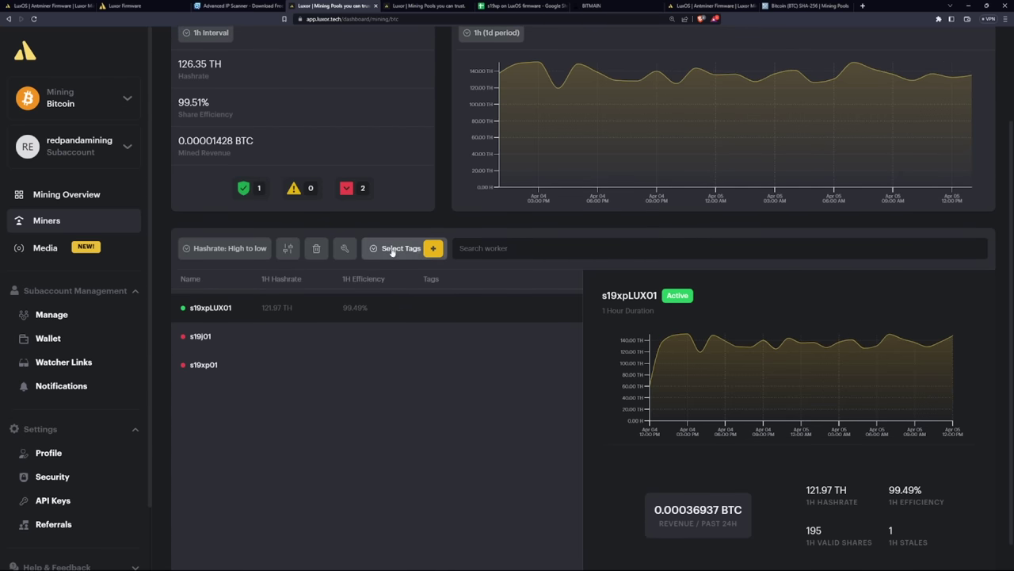
# Create a red 'Basement' tag containing s19xpLUX01, then delete the inactive s19xp01 worker
pyautogui.click(433, 248)
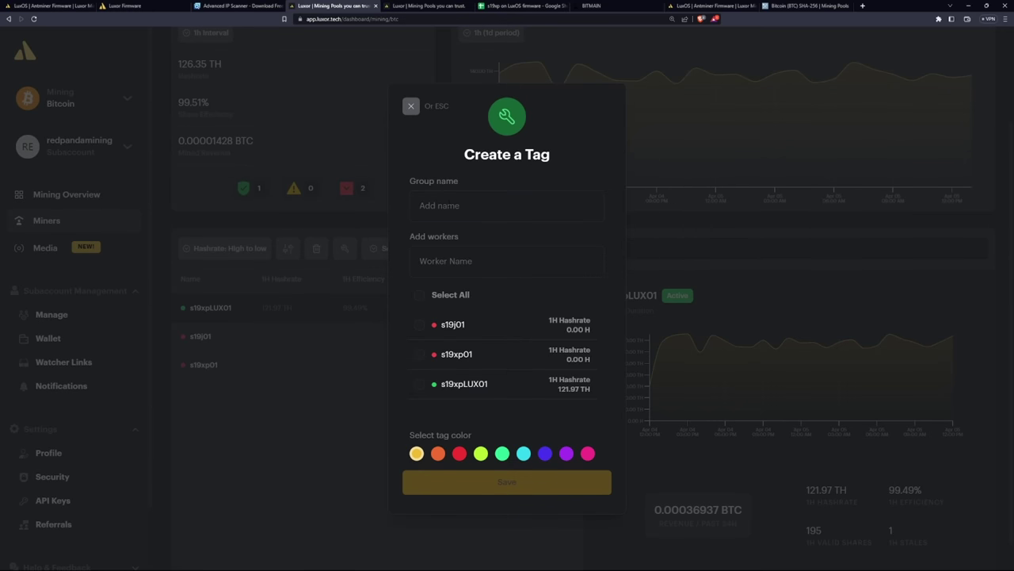
pyautogui.click(508, 205)
pyautogui.write('N')
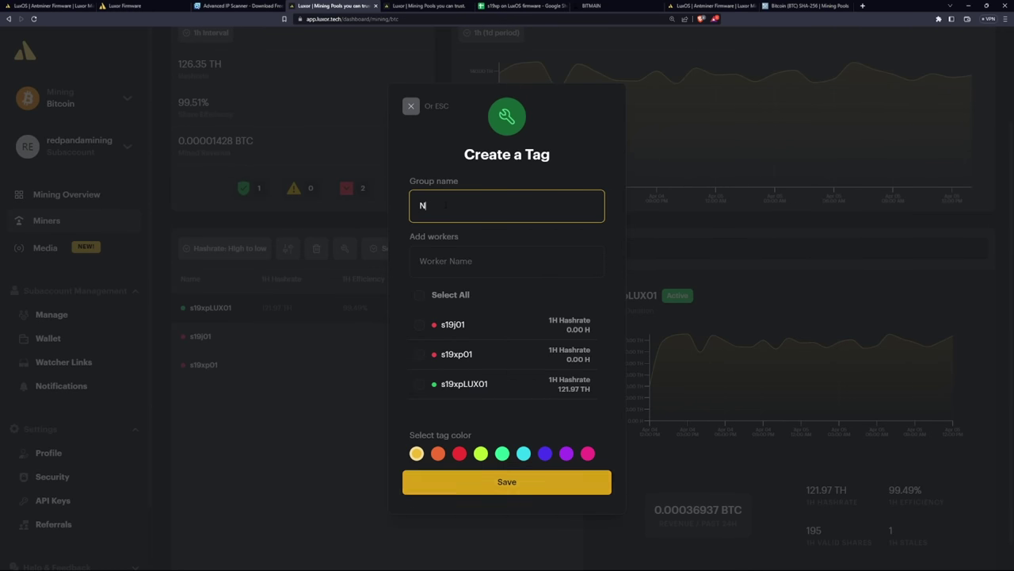
pyautogui.write('ew Bas')
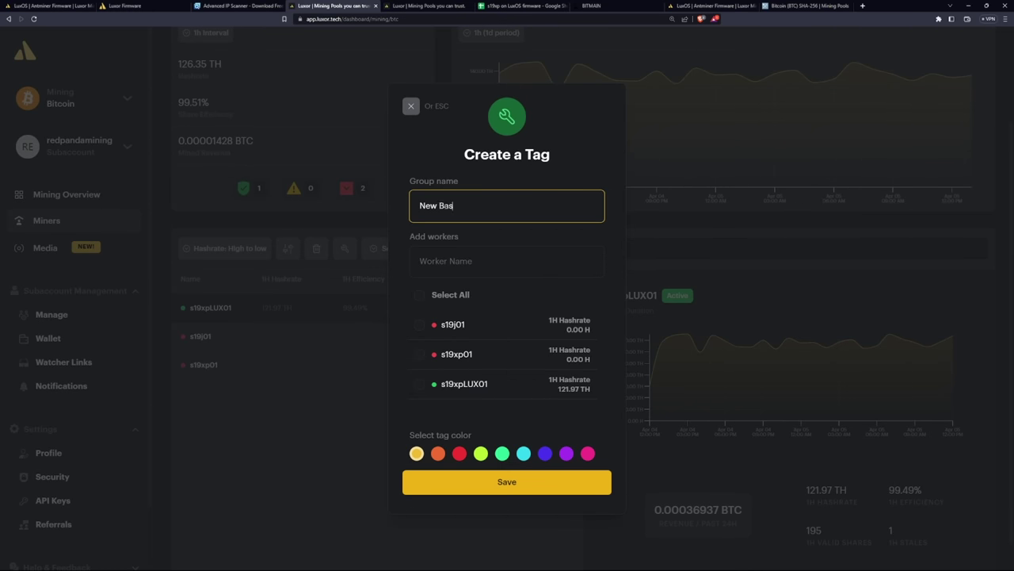
pyautogui.press('BackSpace')
pyautogui.press('BackSpace')
pyautogui.press('BackSpace')
pyautogui.press('BackSpace')
pyautogui.press('BackSpace')
pyautogui.press('BackSpace')
pyautogui.press('BackSpace')
pyautogui.write('Basement')
pyautogui.click(420, 261)
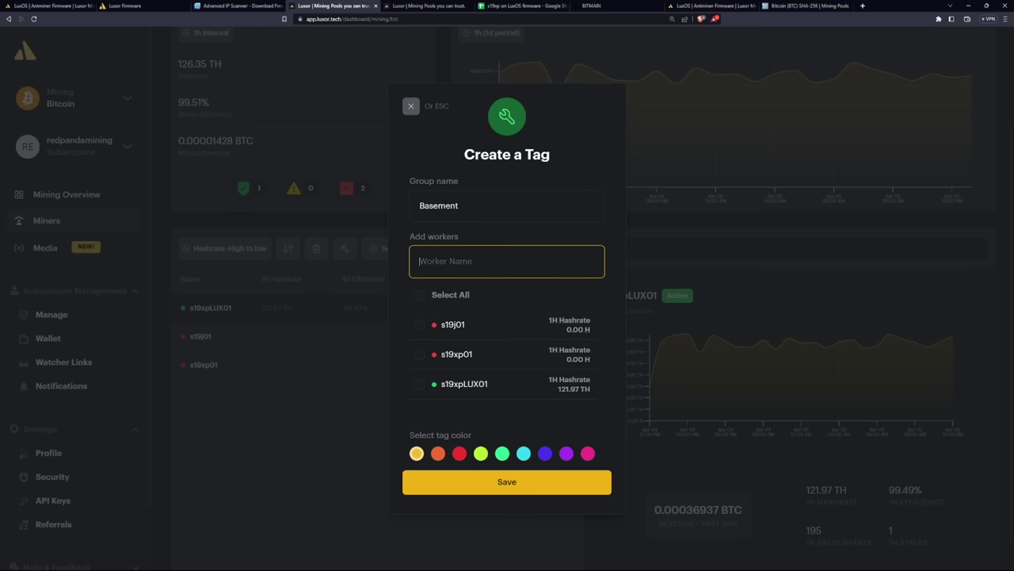
pyautogui.click(419, 386)
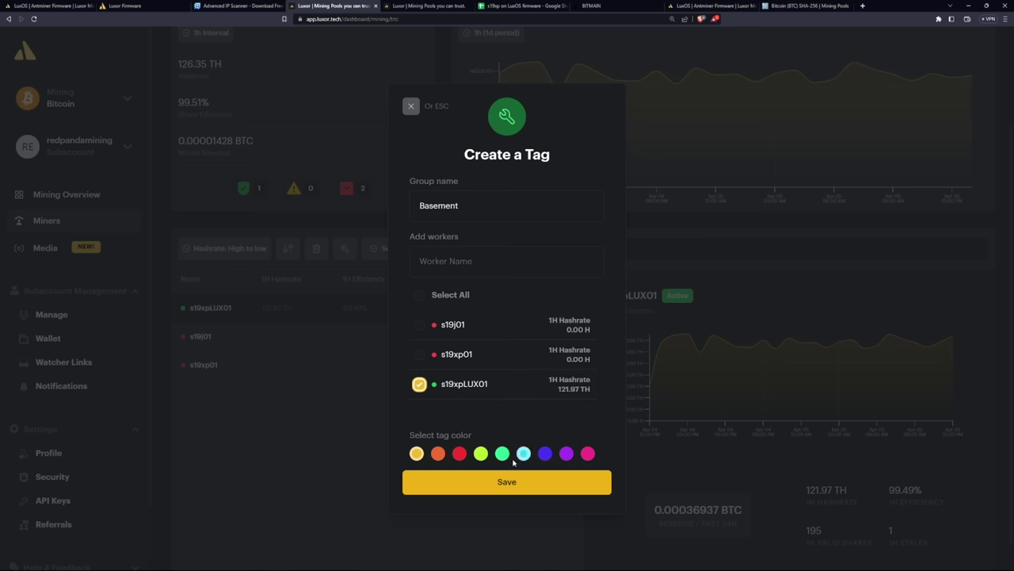
pyautogui.click(459, 452)
pyautogui.click(500, 481)
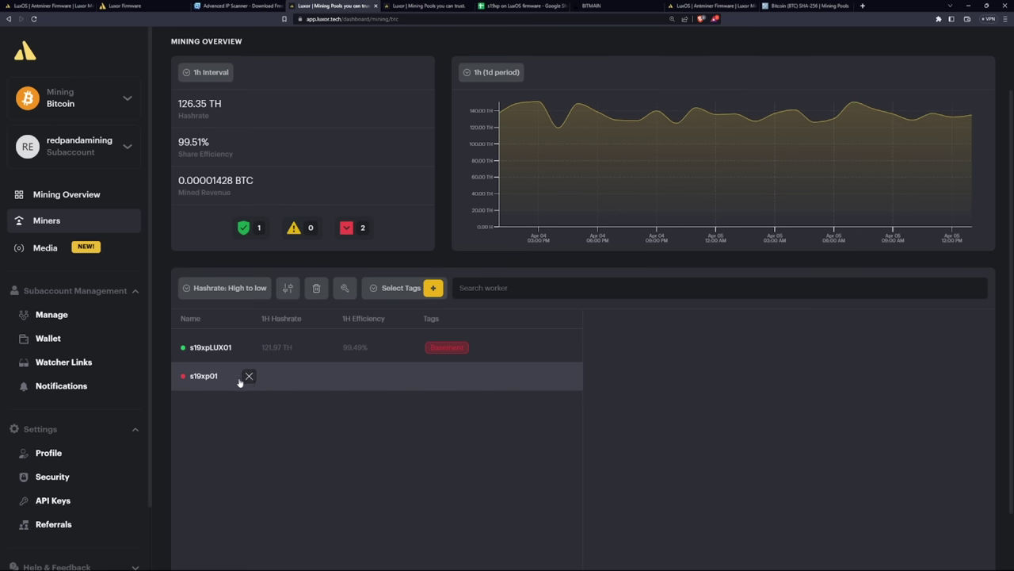
pyautogui.moveTo(246, 383)
pyautogui.click(247, 380)
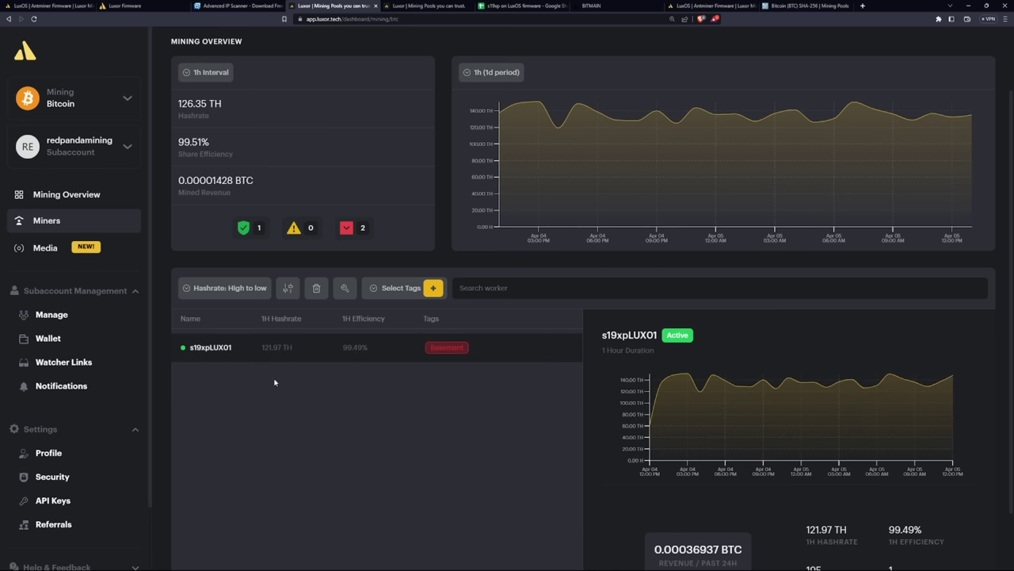
# View the Revenue overview's balances and history, then open the Watchers page with its Bitcoin watcher link
pyautogui.scroll(-2, 404, 404)
pyautogui.scroll(1, 237, 357)
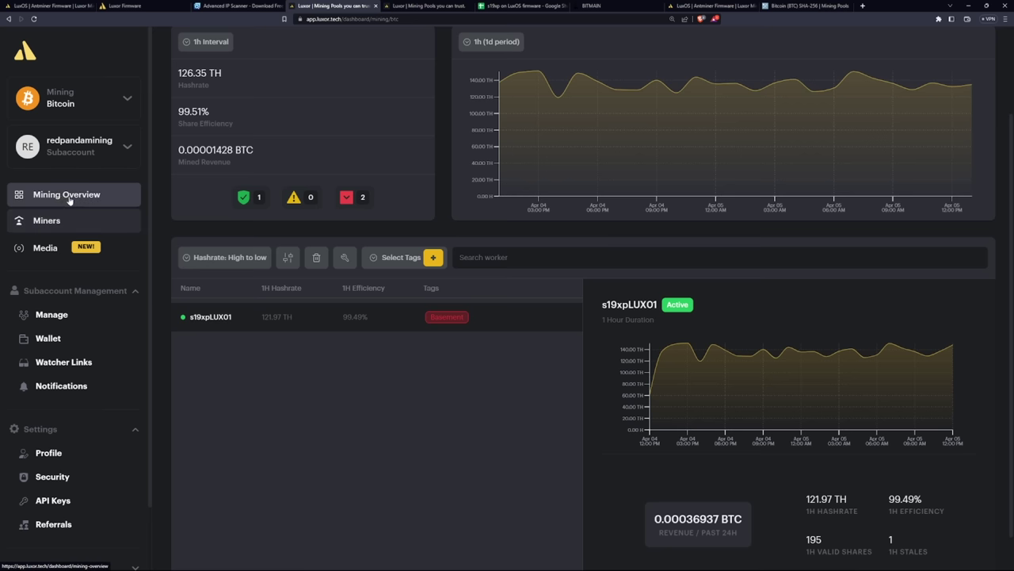
pyautogui.scroll(3, 491, 304)
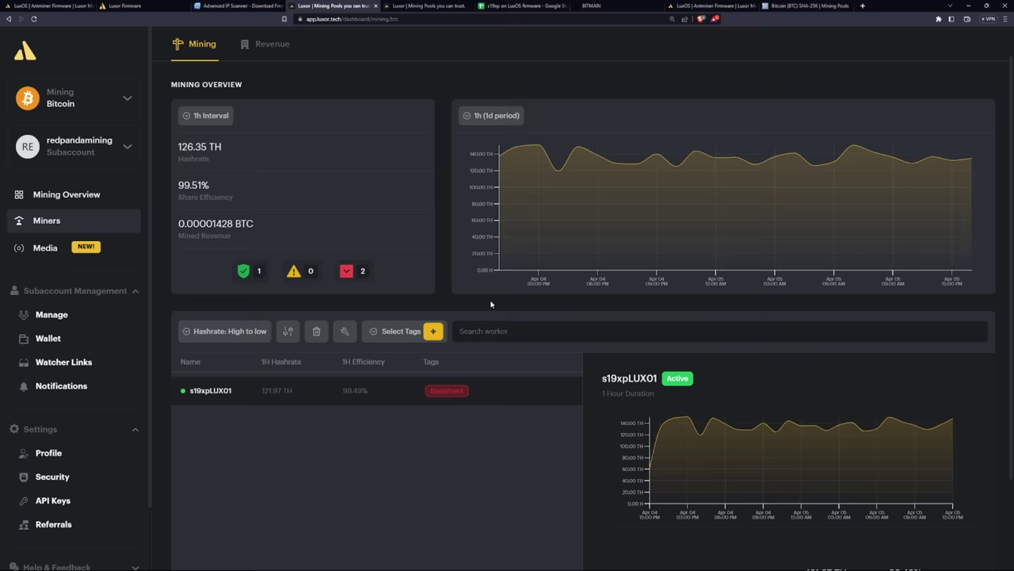
pyautogui.click(262, 82)
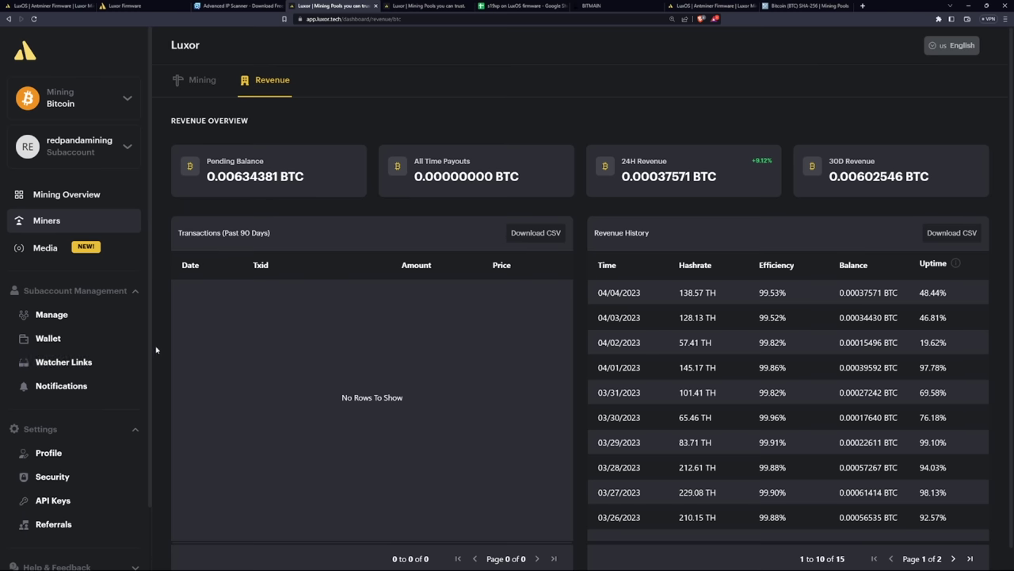
pyautogui.click(47, 366)
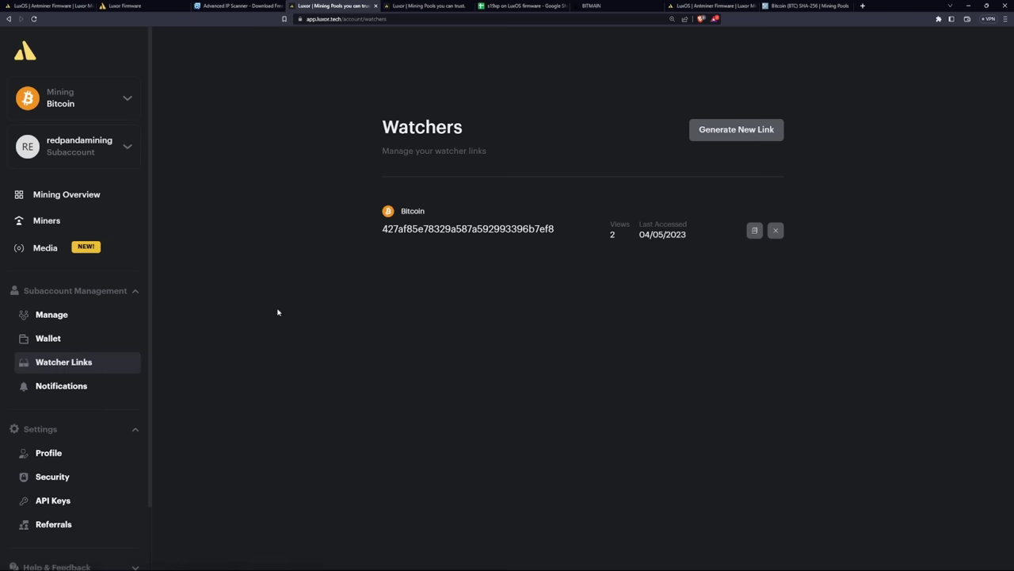
# Copy the public watcher link and load it in a new browser tab
pyautogui.click(527, 230)
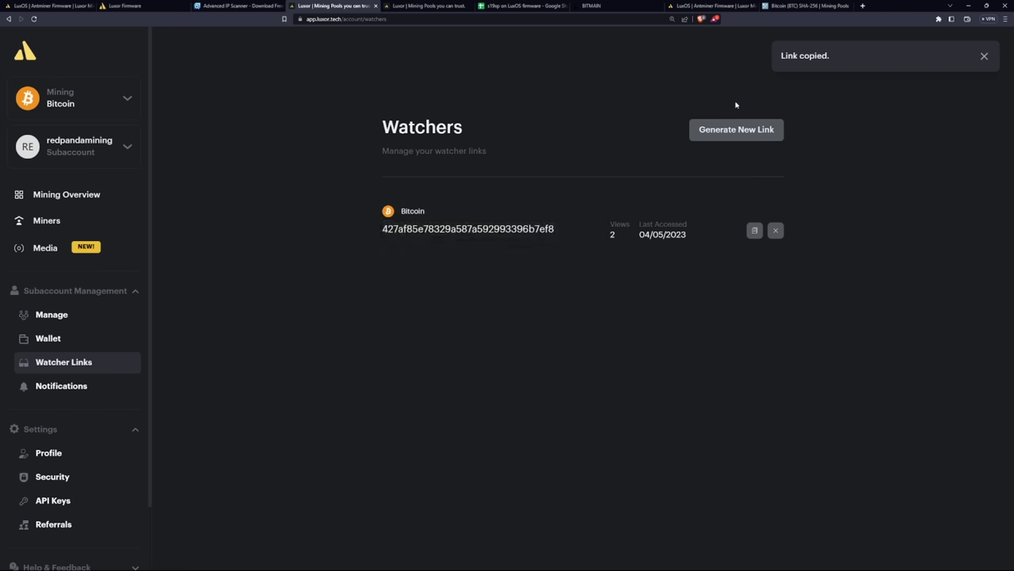
pyautogui.click(863, 5)
pyautogui.hotkey('ctrl', 'v')
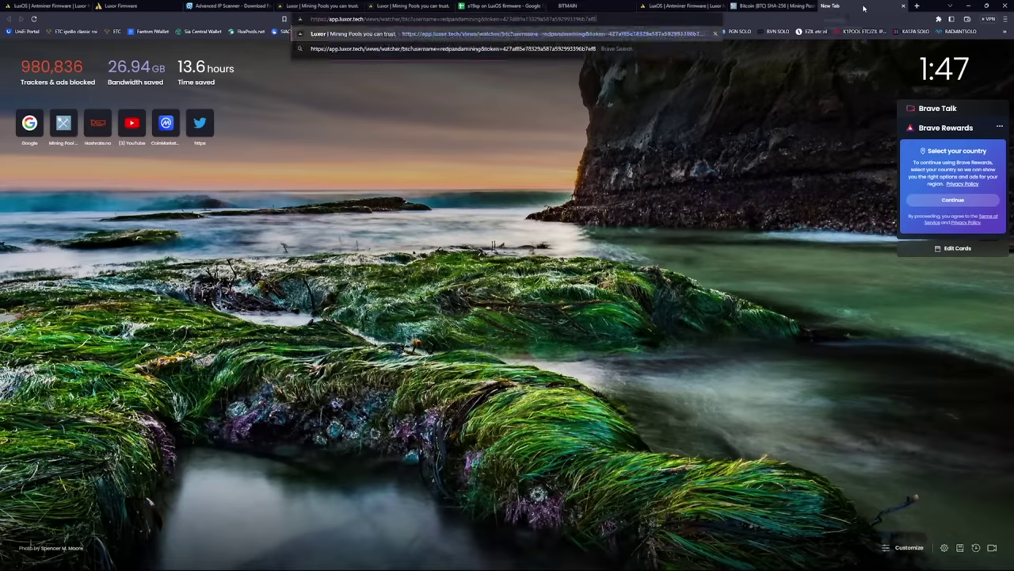
pyautogui.press('Return')
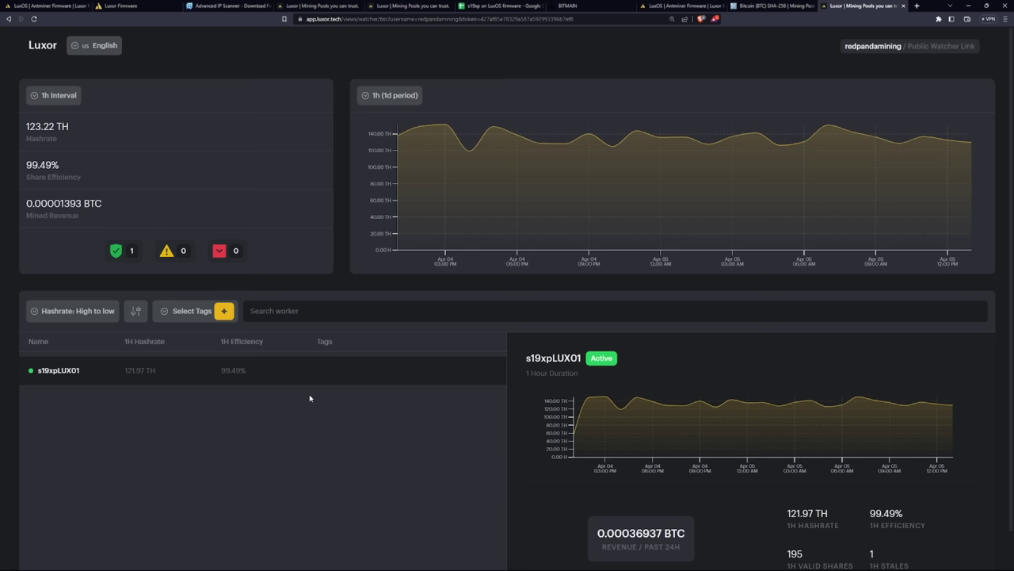
# Review the watcher dashboard showing s19xpLUX01 at 121.97 TH in full screen, then close that tab
pyautogui.scroll(-1, 473, 464)
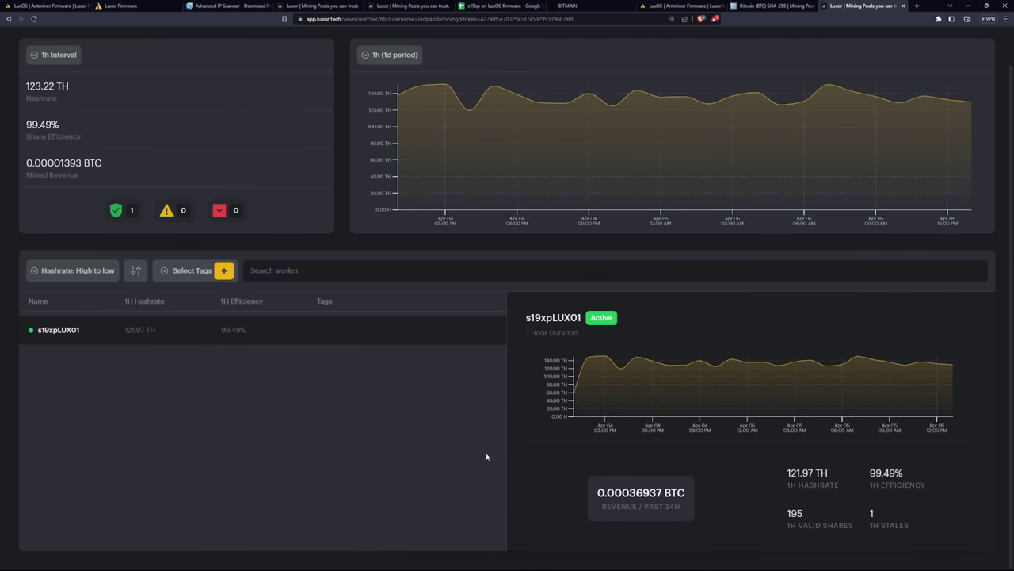
pyautogui.scroll(1, 487, 457)
pyautogui.scroll(-1, 473, 381)
pyautogui.scroll(1, 482, 353)
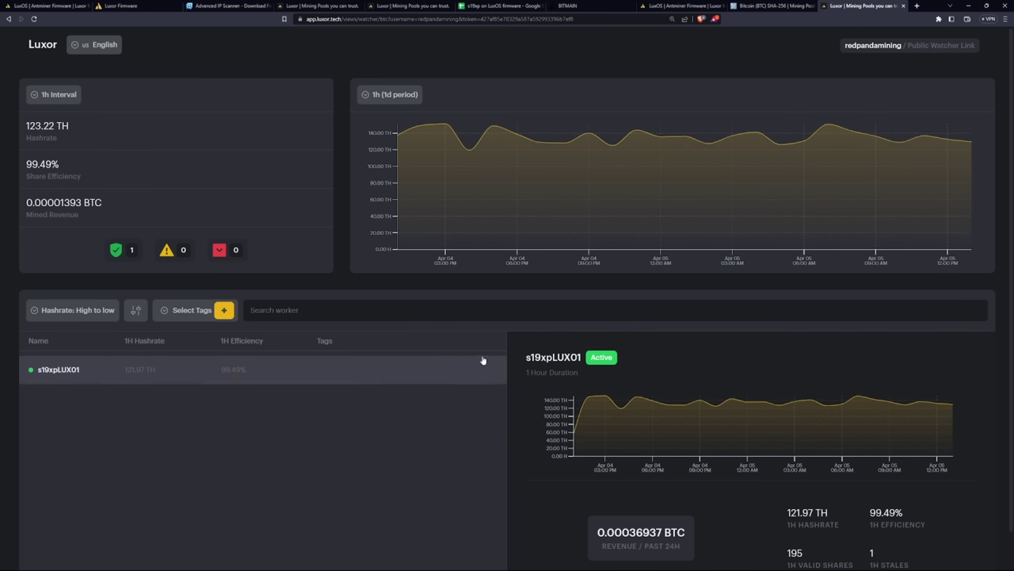
pyautogui.scroll(-1, 446, 408)
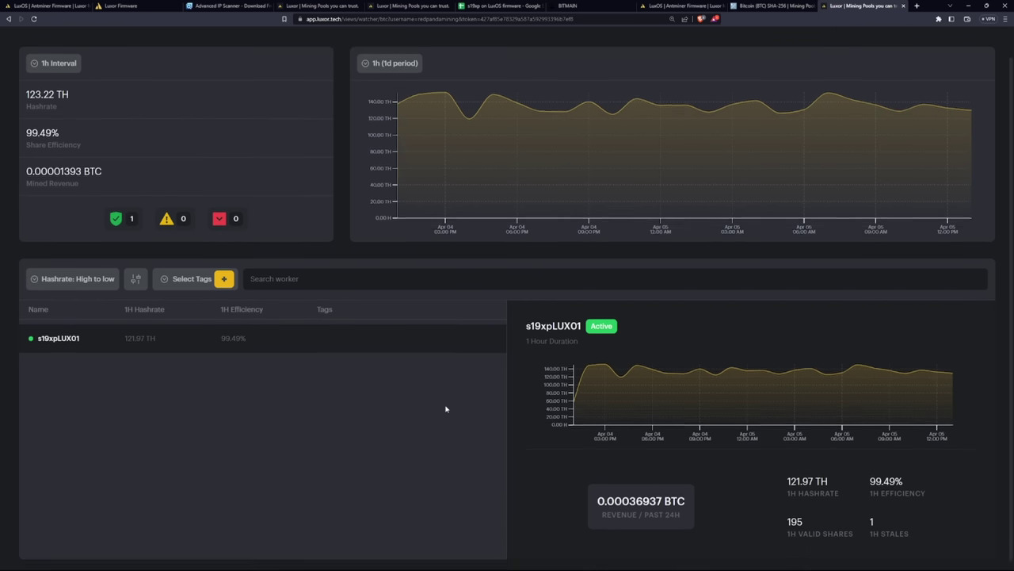
pyautogui.press('F11')
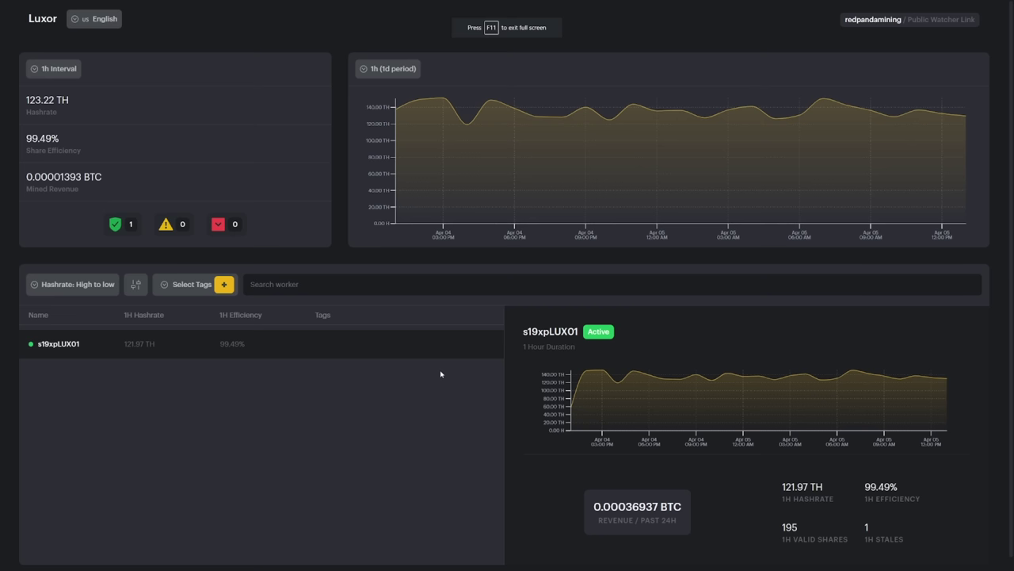
pyautogui.press('F11')
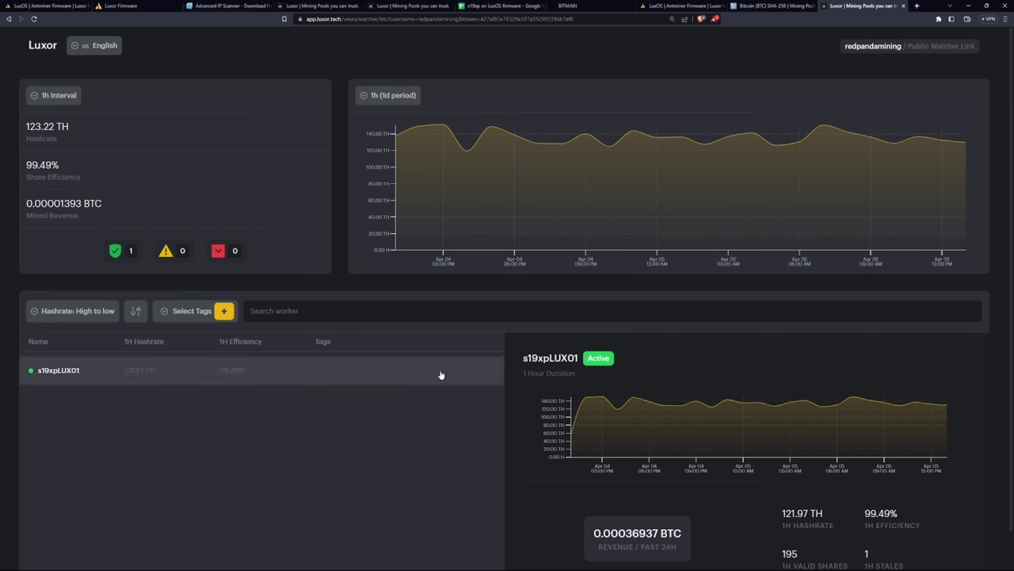
pyautogui.hotkey('ctrl', 'w')
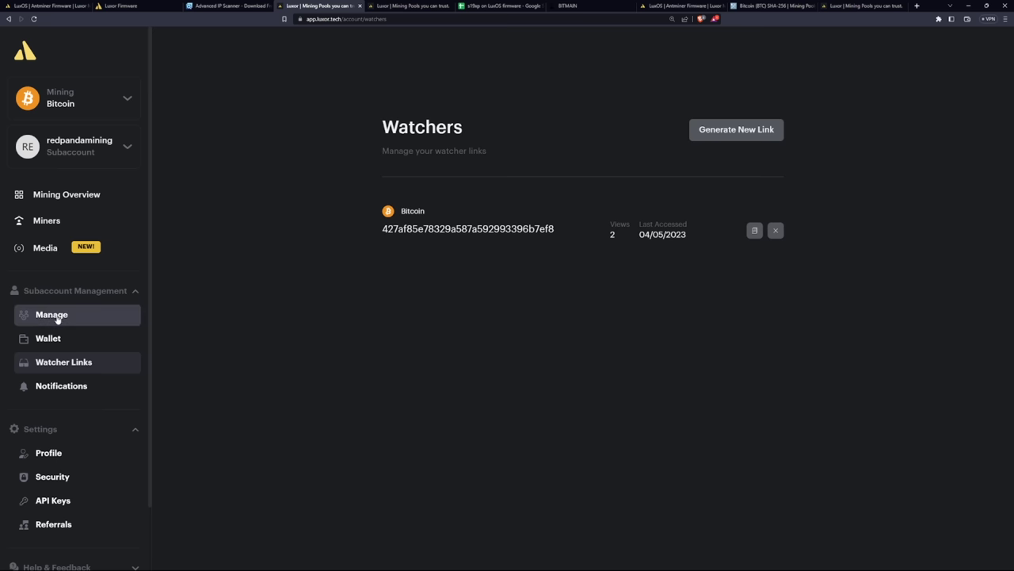
# In Manage, visit the operator's Mining Overview, Client List and Miners, ending on Operator Overview
pyautogui.click(51, 319)
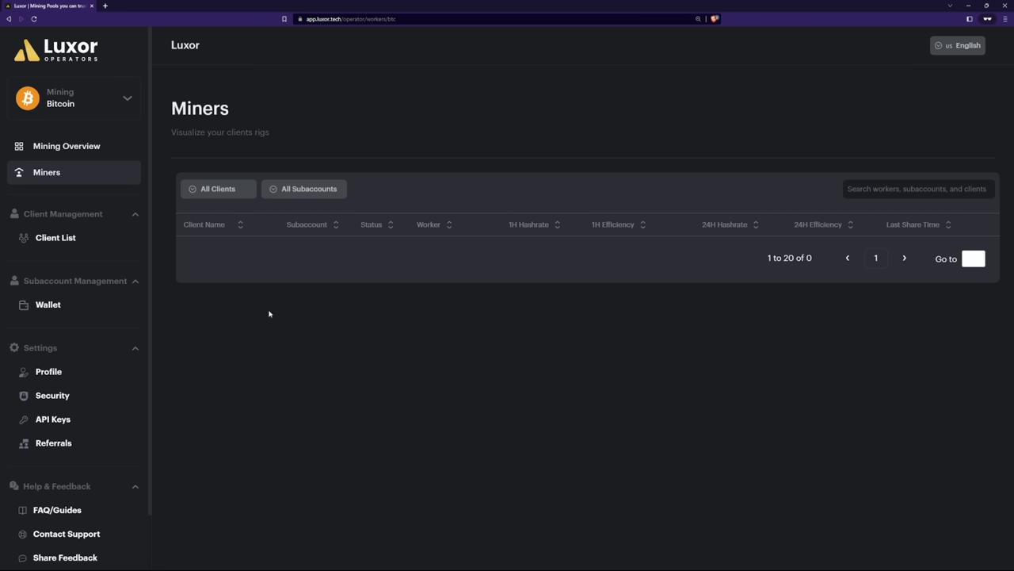
pyautogui.click(81, 152)
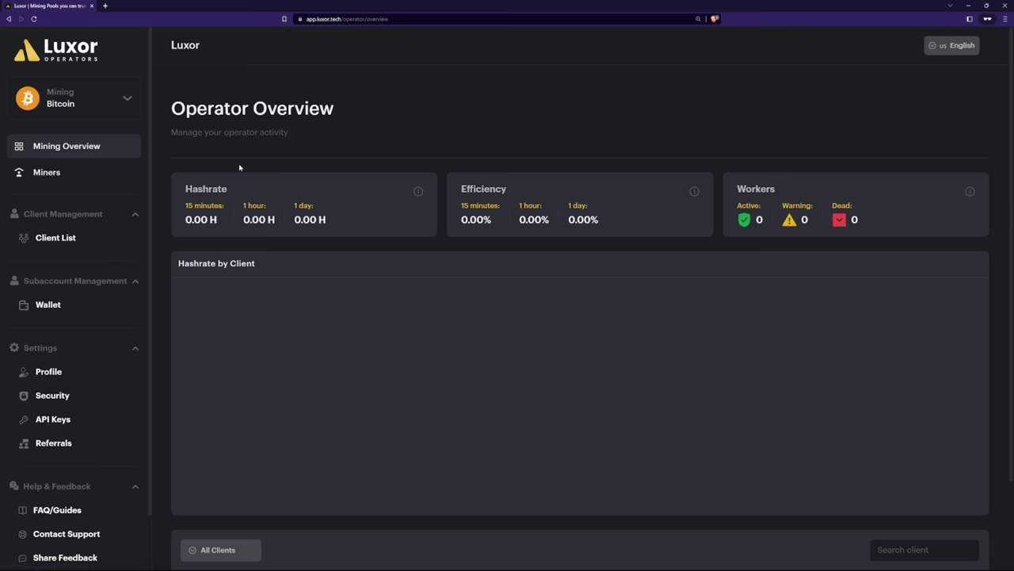
pyautogui.moveTo(341, 117); pyautogui.dragTo(171, 111)
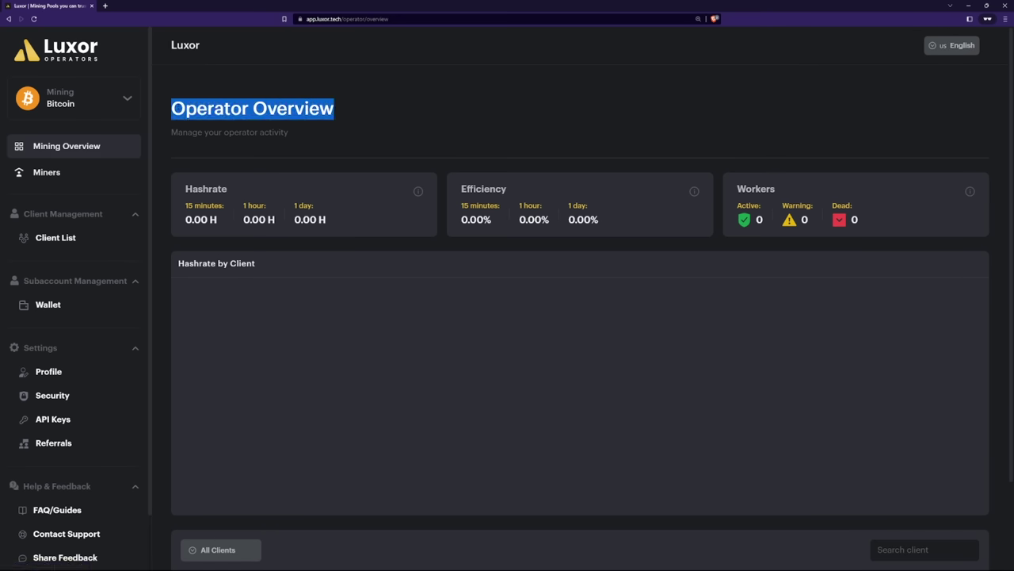
pyautogui.click(299, 153)
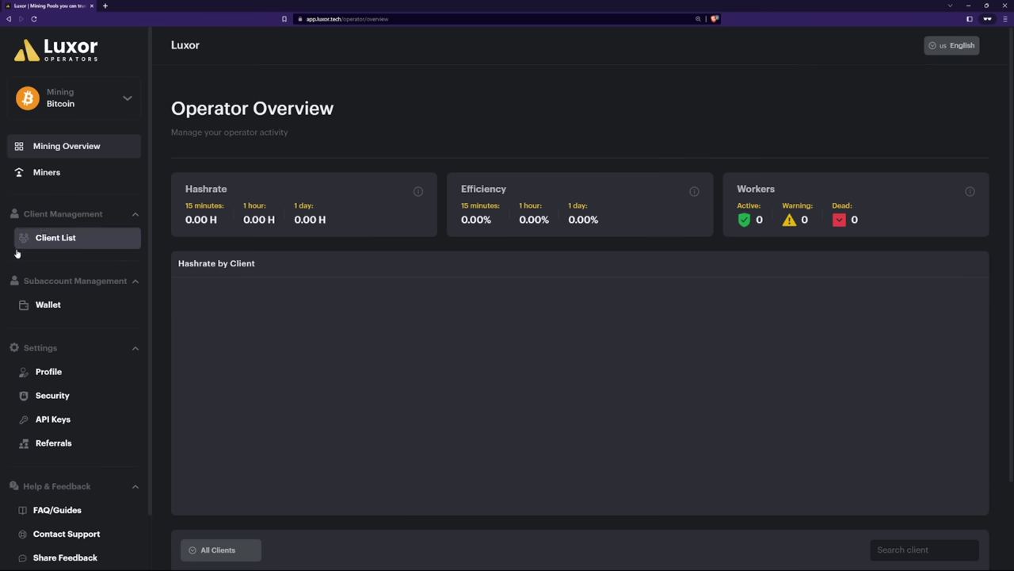
pyautogui.click(71, 243)
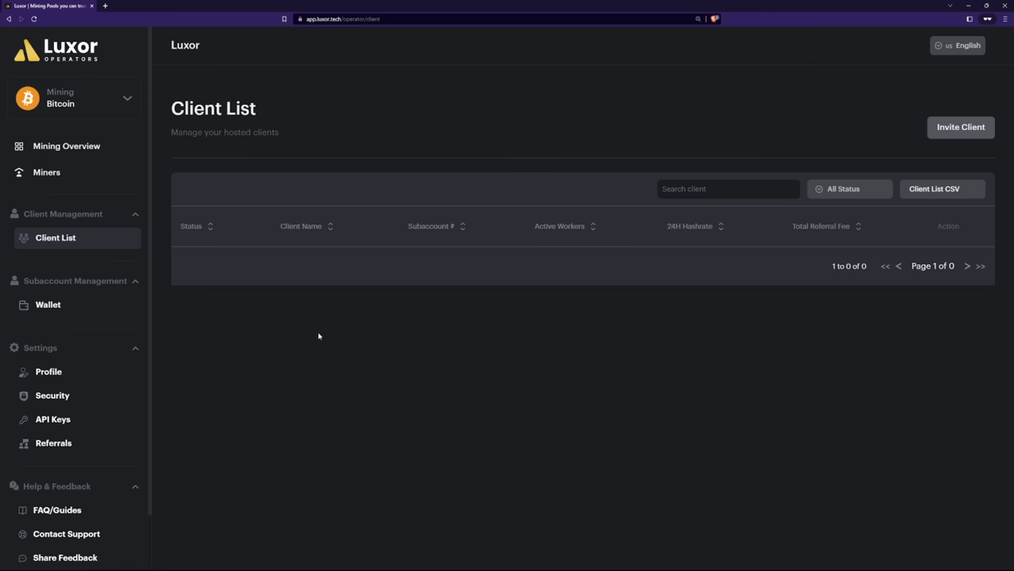
pyautogui.click(46, 172)
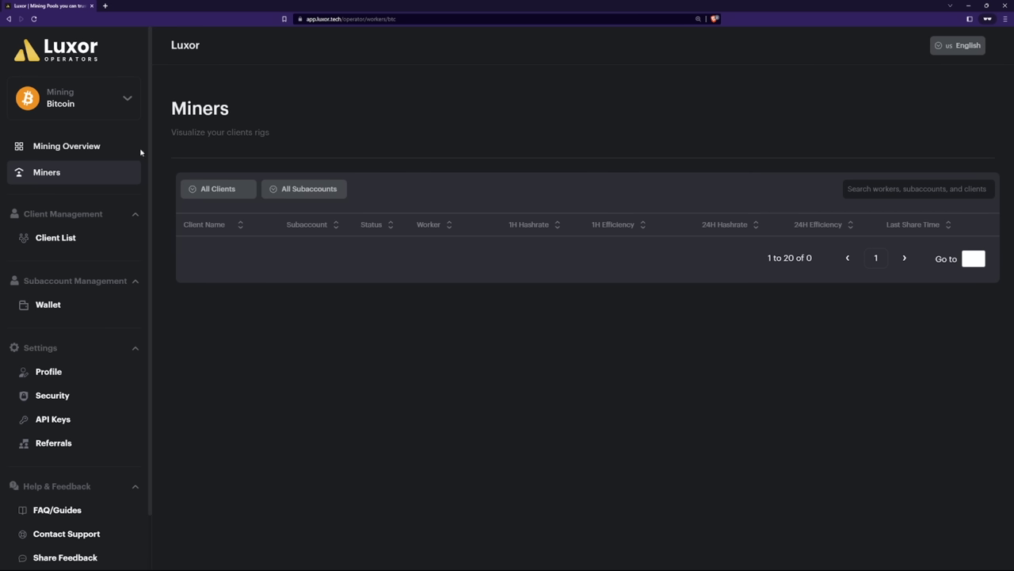
pyautogui.click(37, 146)
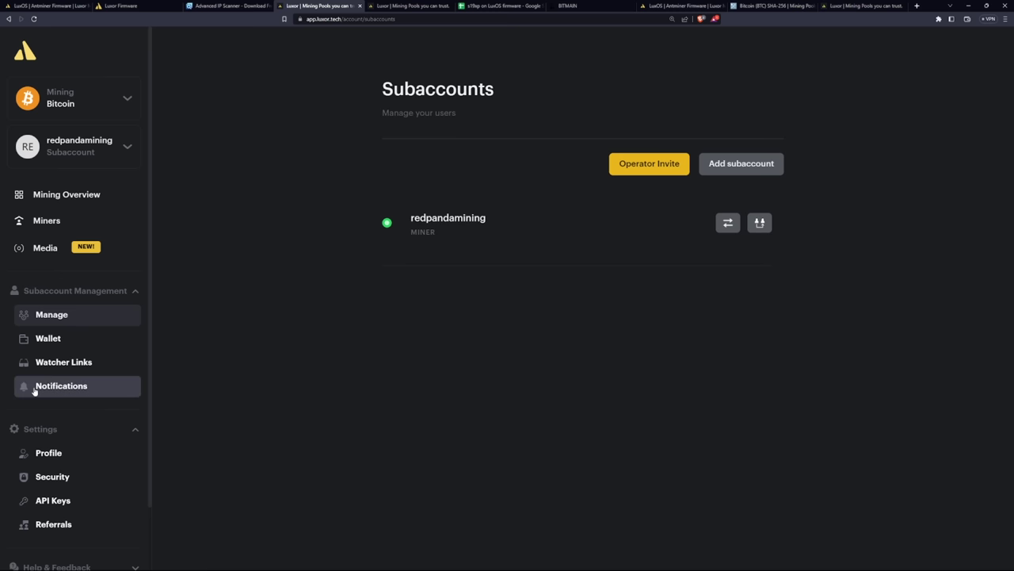
# Review the hashrate and efficiency alert settings, then scroll through Referrals' daily earnings and referral links
pyautogui.click(34, 389)
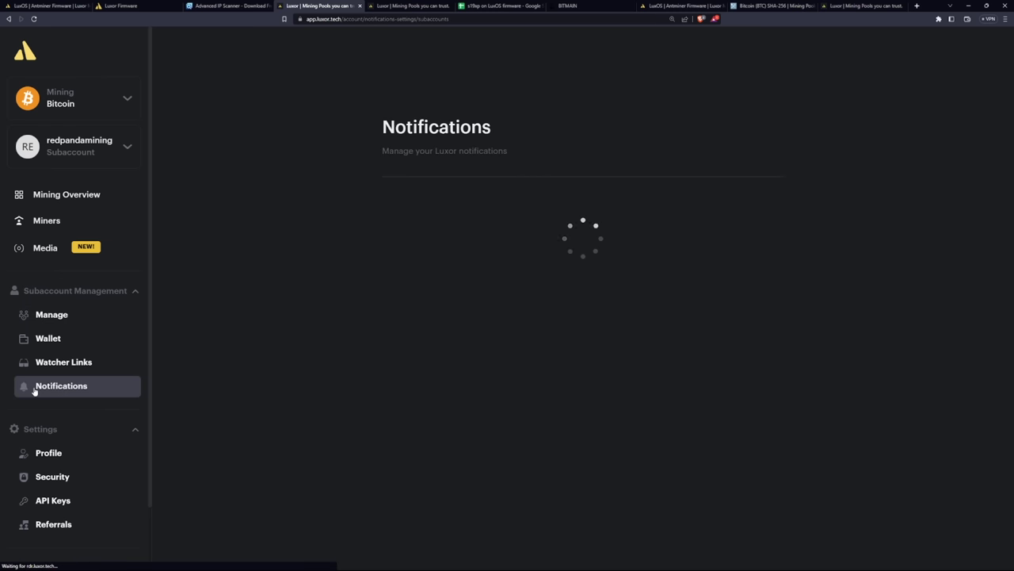
pyautogui.scroll(-1, 321, 297)
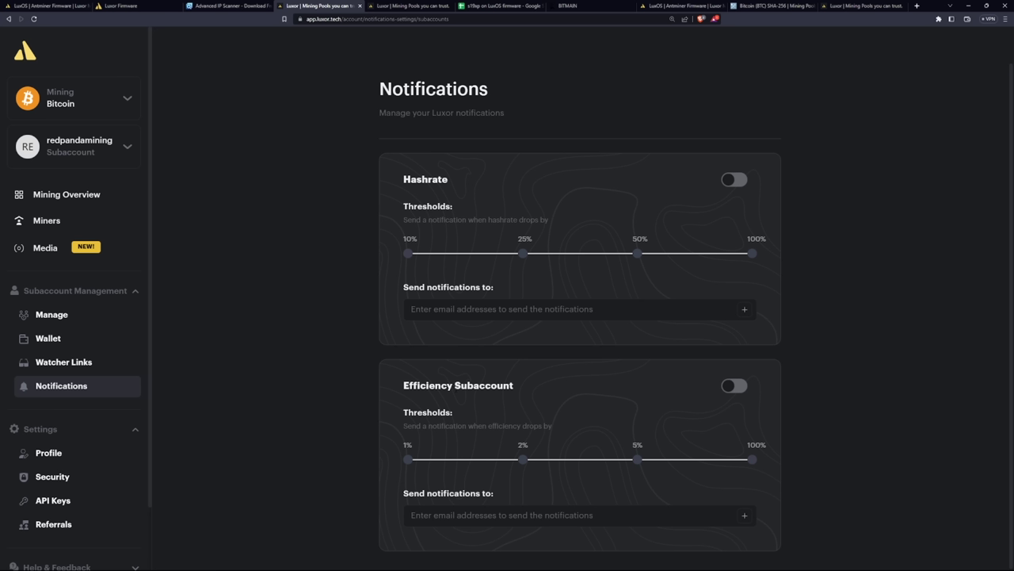
pyautogui.click(59, 529)
pyautogui.scroll(-3, 439, 373)
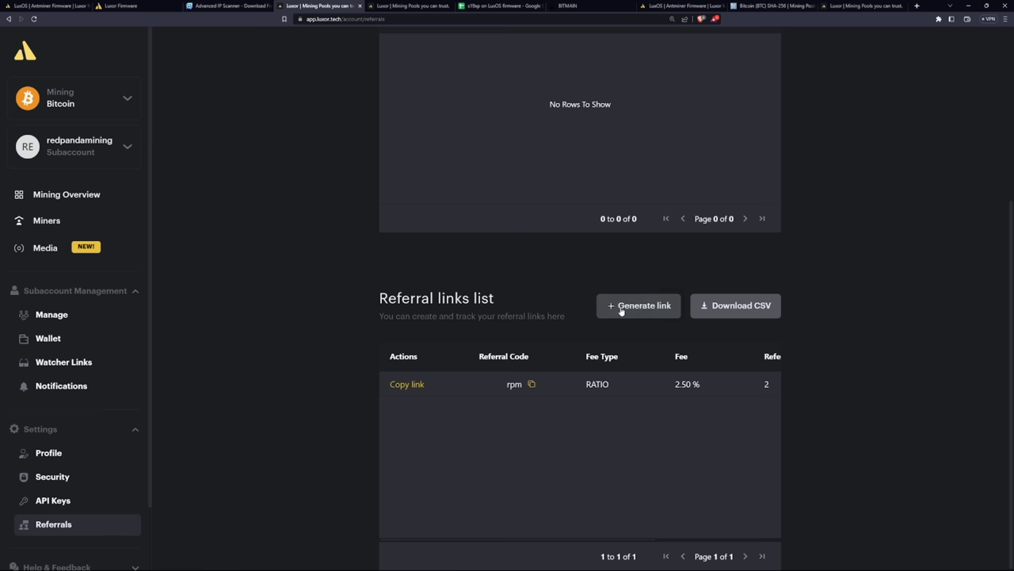
pyautogui.scroll(3, 346, 274)
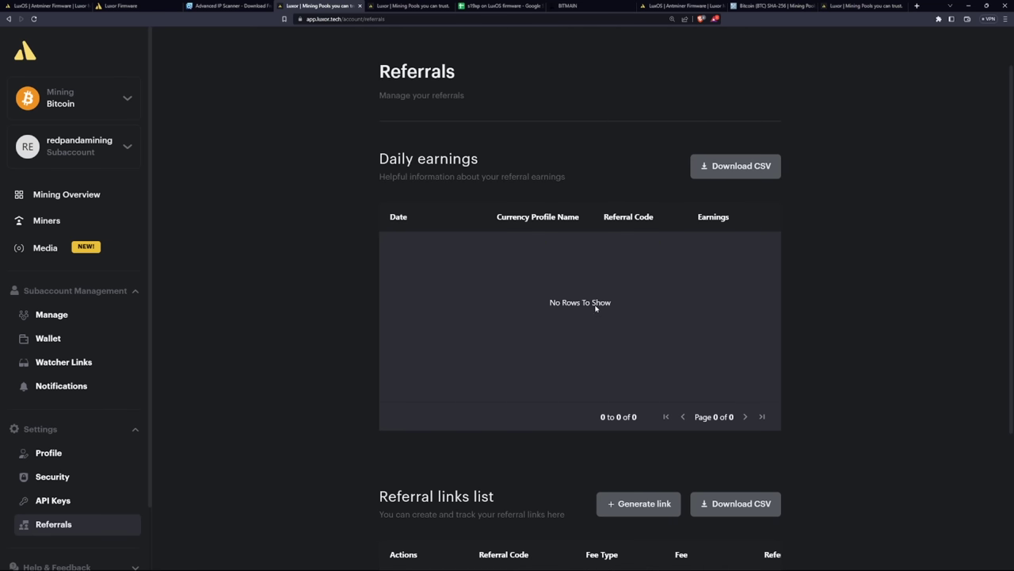
pyautogui.scroll(1, 322, 318)
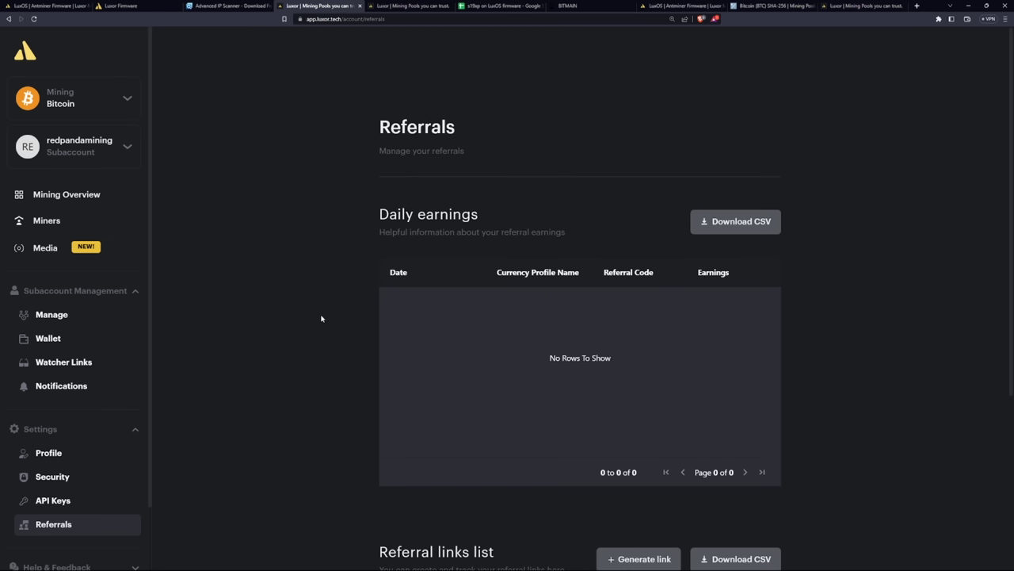
pyautogui.click(682, 5)
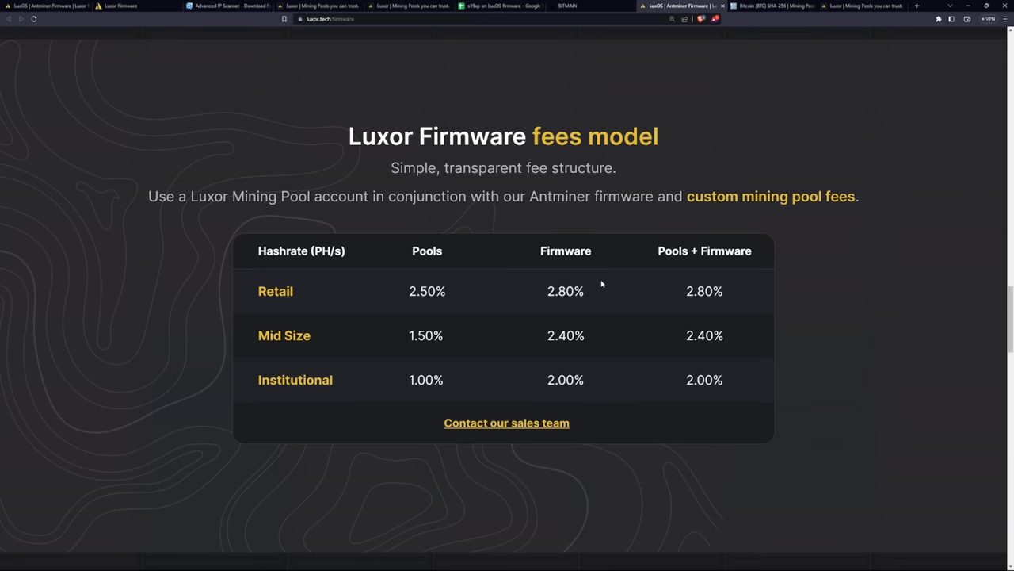
# Highlight the Retail firmware fee of 2.80% in the fees model table
pyautogui.moveTo(586, 291); pyautogui.dragTo(548, 292)
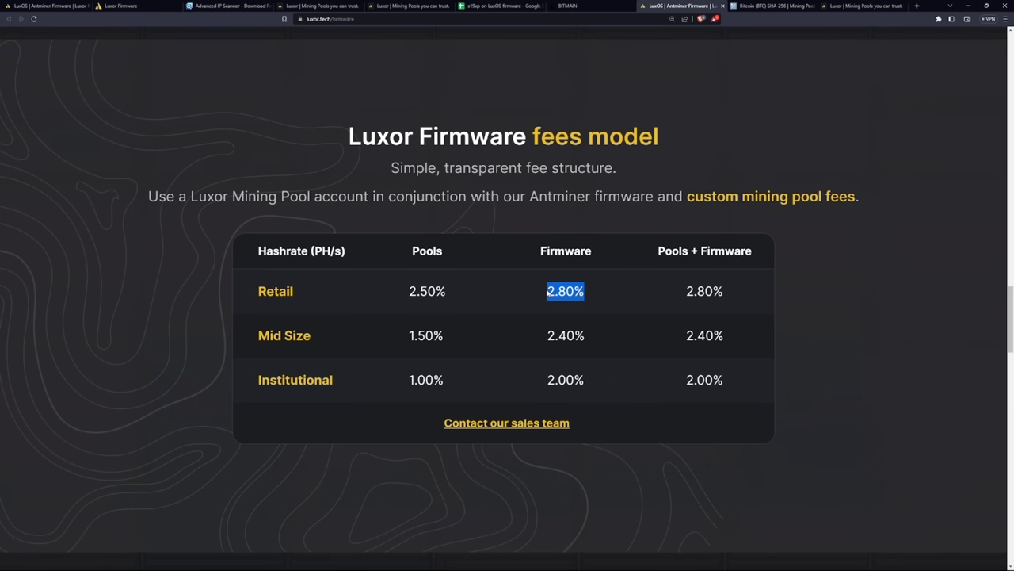
pyautogui.click(594, 303)
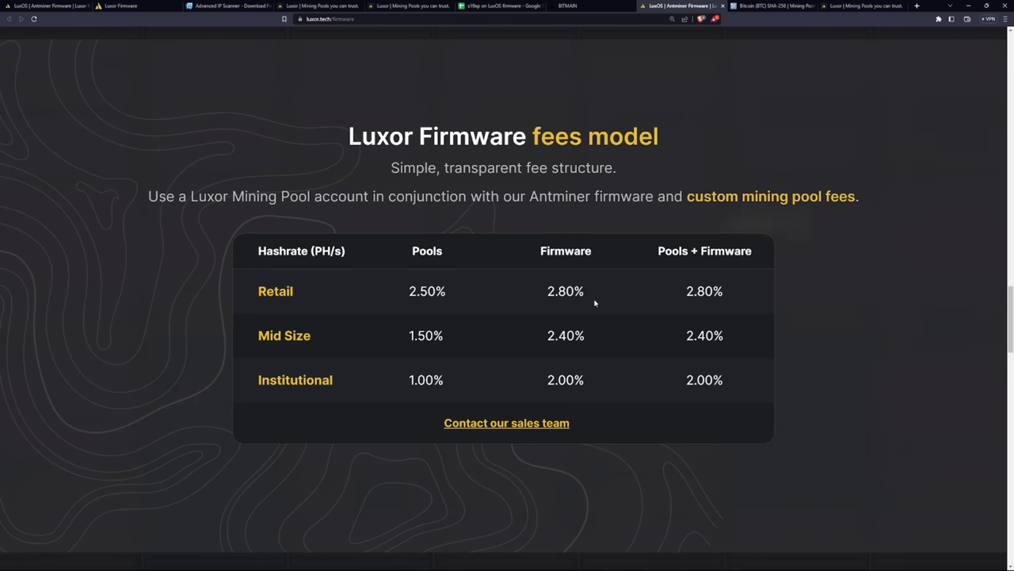
pyautogui.moveTo(586, 292); pyautogui.dragTo(544, 295)
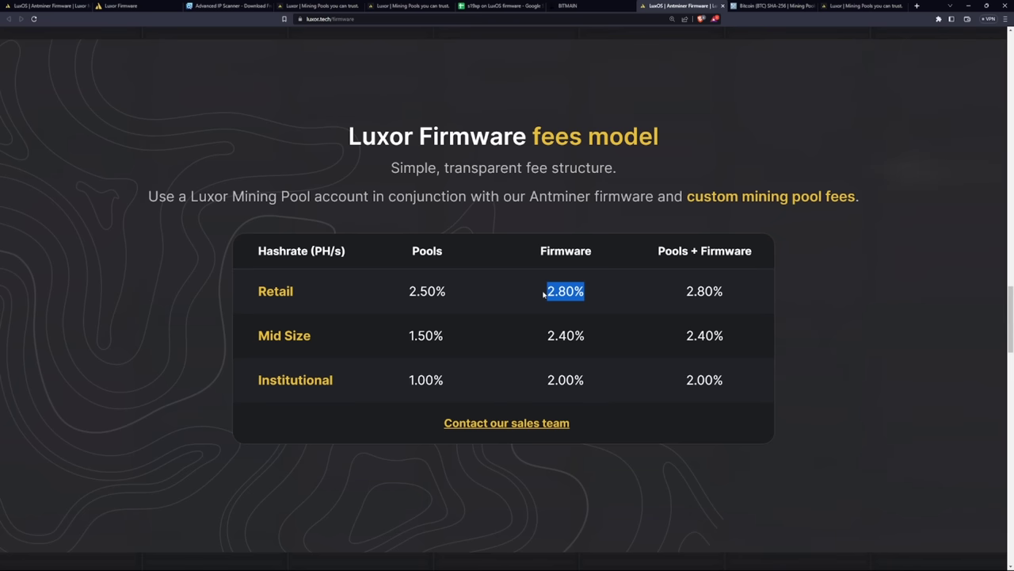
pyautogui.click(593, 294)
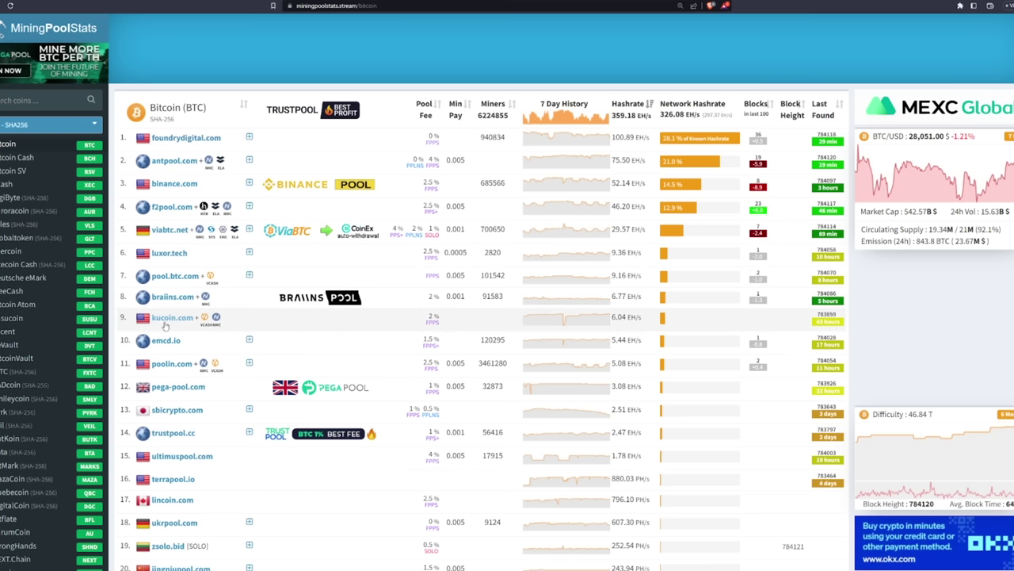
pyautogui.scroll(-3, 167, 335)
pyautogui.scroll(2, 422, 176)
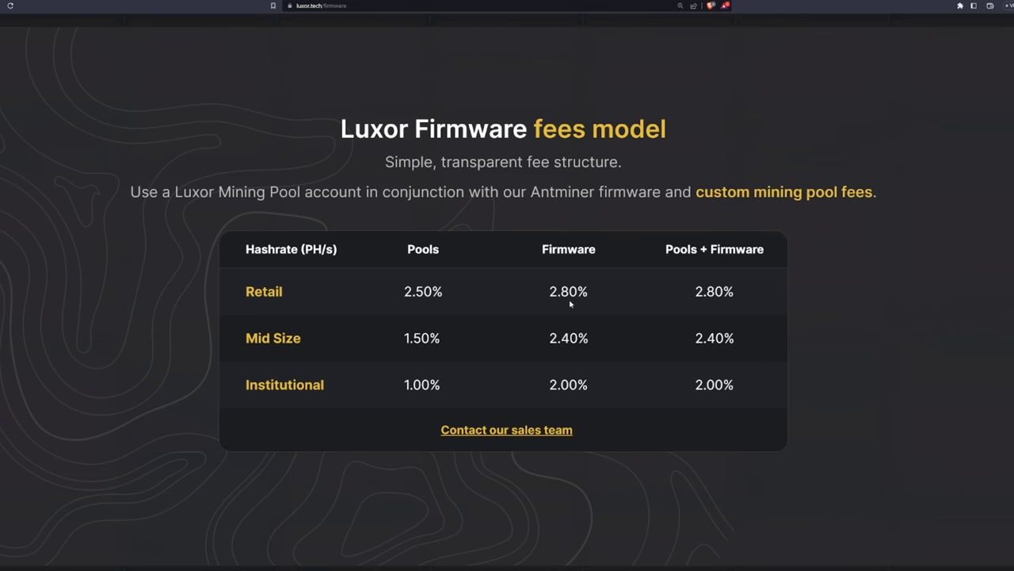
# Compare the Retail pool fee of 2.50% against the 2.80% firmware fee
pyautogui.moveTo(452, 297); pyautogui.dragTo(374, 294)
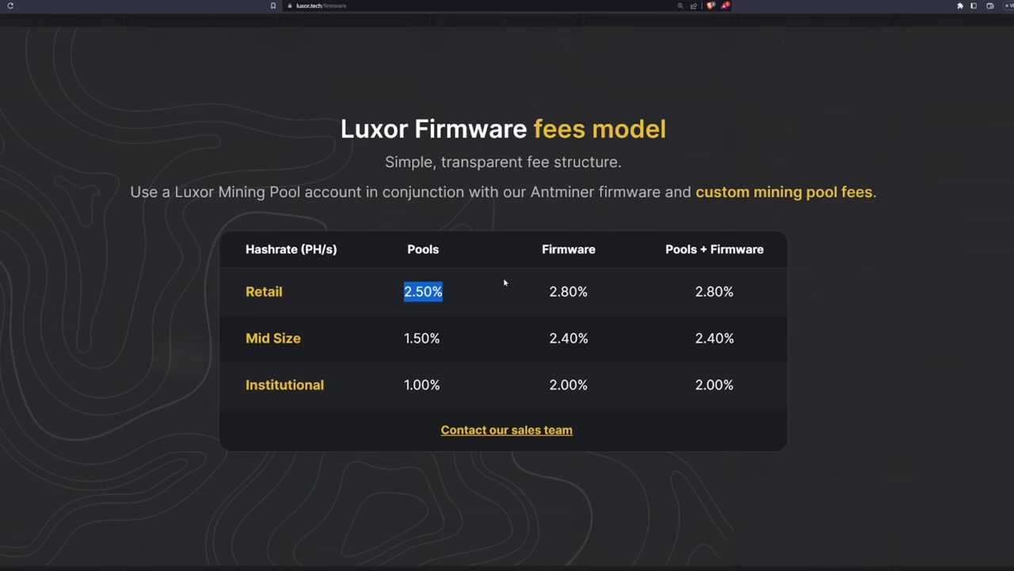
pyautogui.click(449, 296)
pyautogui.moveTo(545, 295); pyautogui.dragTo(608, 294)
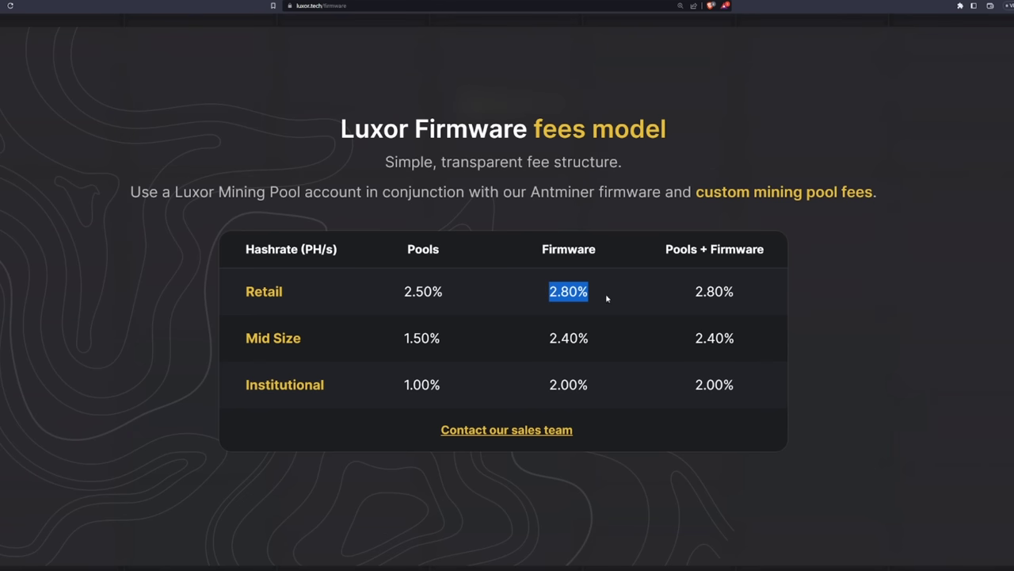
pyautogui.click(442, 298)
pyautogui.moveTo(443, 298); pyautogui.dragTo(404, 292)
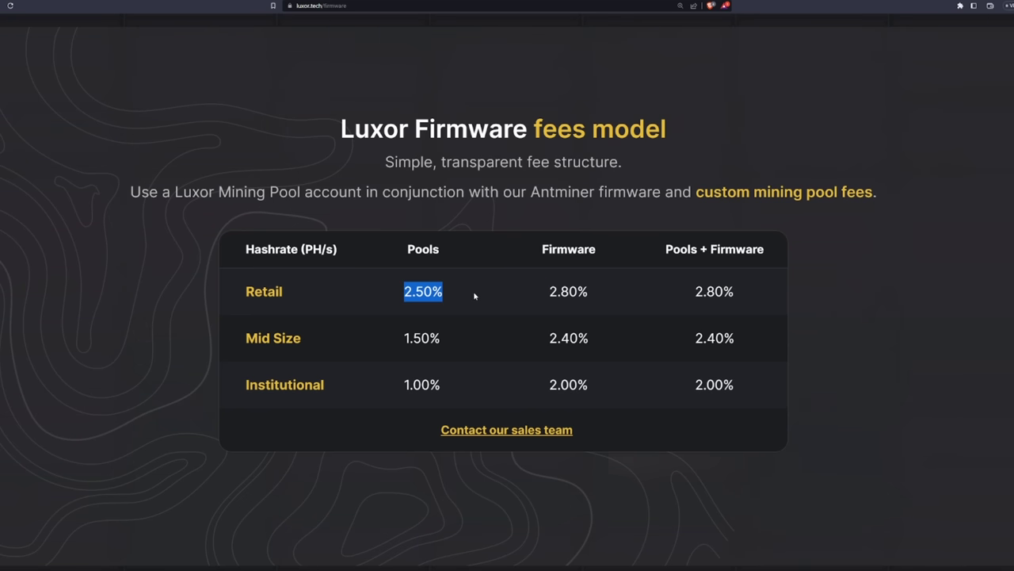
pyautogui.click(410, 306)
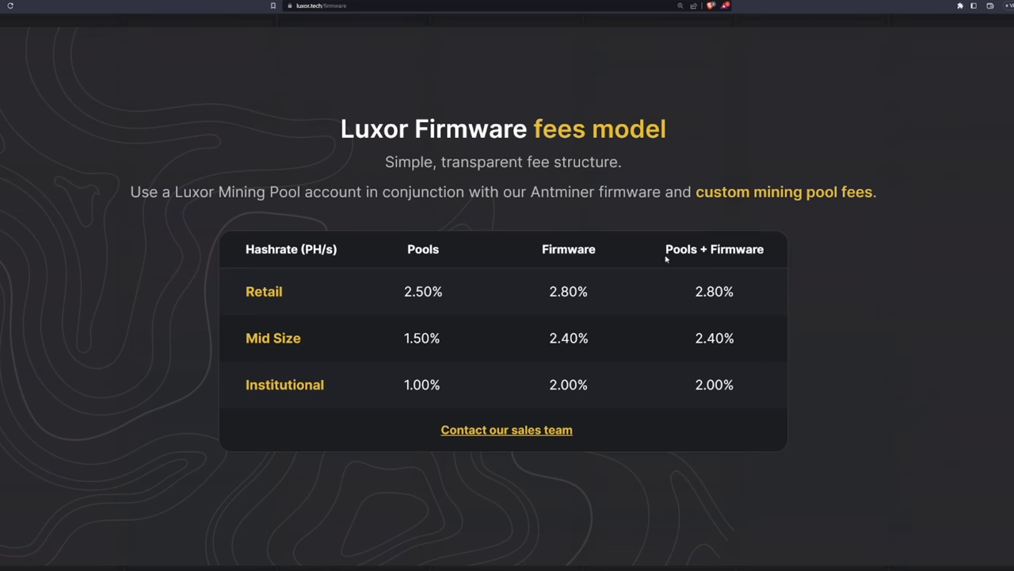
# Point out the Pools + Firmware column and its Retail combined rate of 2.80%
pyautogui.moveTo(666, 258); pyautogui.dragTo(776, 260)
pyautogui.click(750, 296)
pyautogui.moveTo(694, 292); pyautogui.dragTo(743, 299)
pyautogui.click(743, 300)
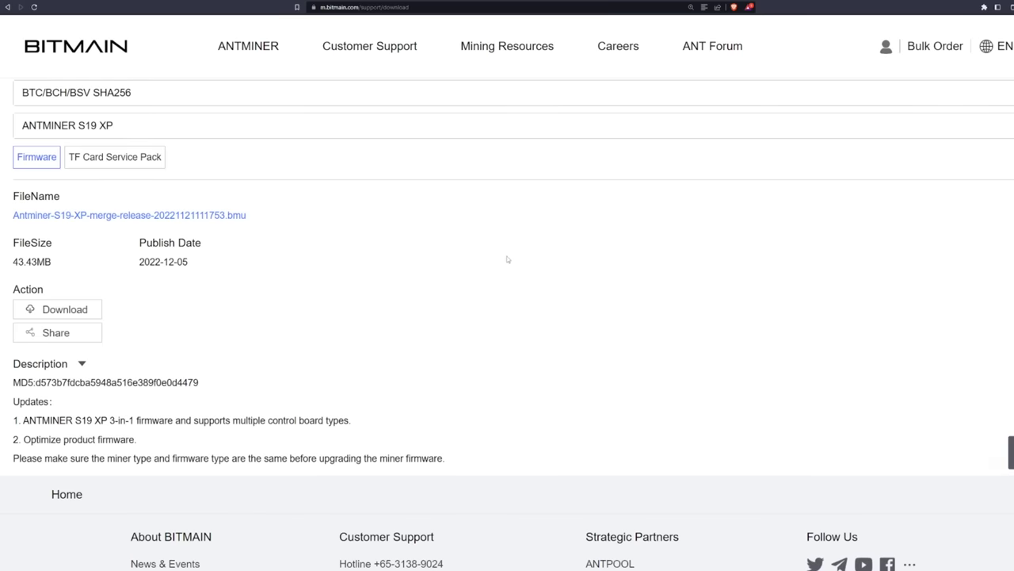
pyautogui.scroll(-2, 506, 260)
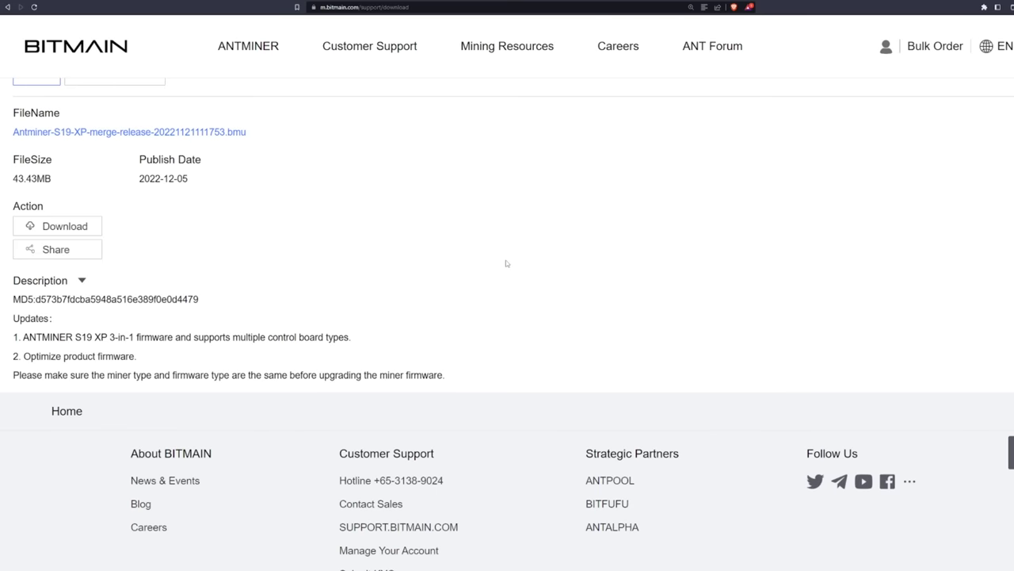
pyautogui.scroll(3, 277, 281)
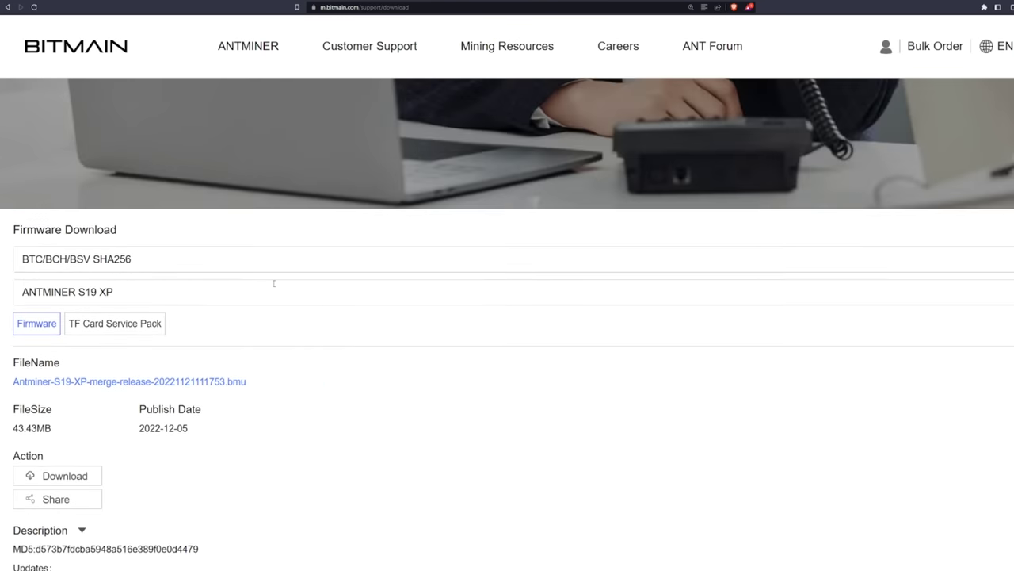
pyautogui.scroll(-2, 274, 285)
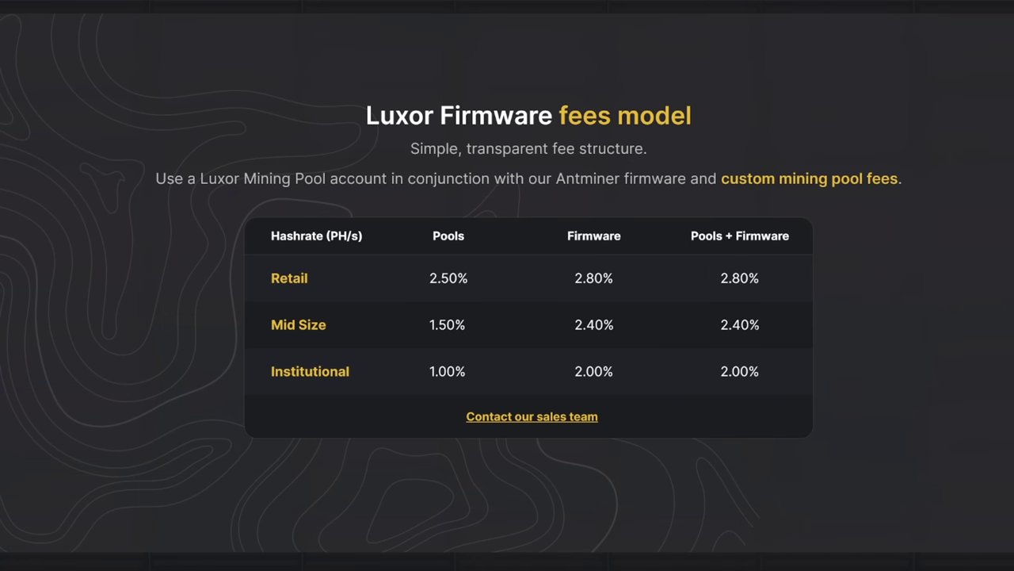
pyautogui.moveTo(718, 325); pyautogui.dragTo(772, 336)
pyautogui.click(769, 332)
pyautogui.moveTo(772, 384); pyautogui.dragTo(249, 316)
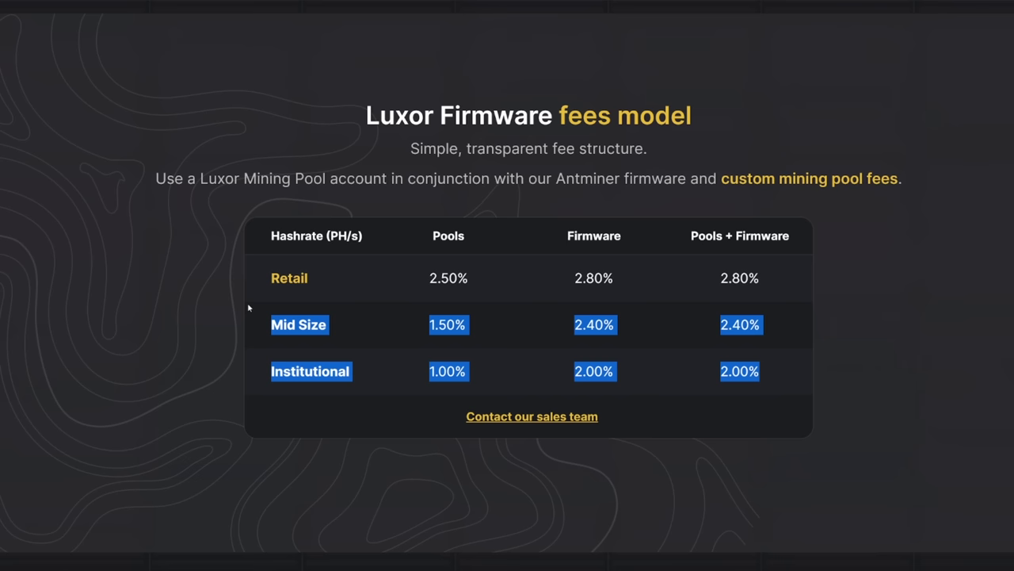
pyautogui.click(766, 335)
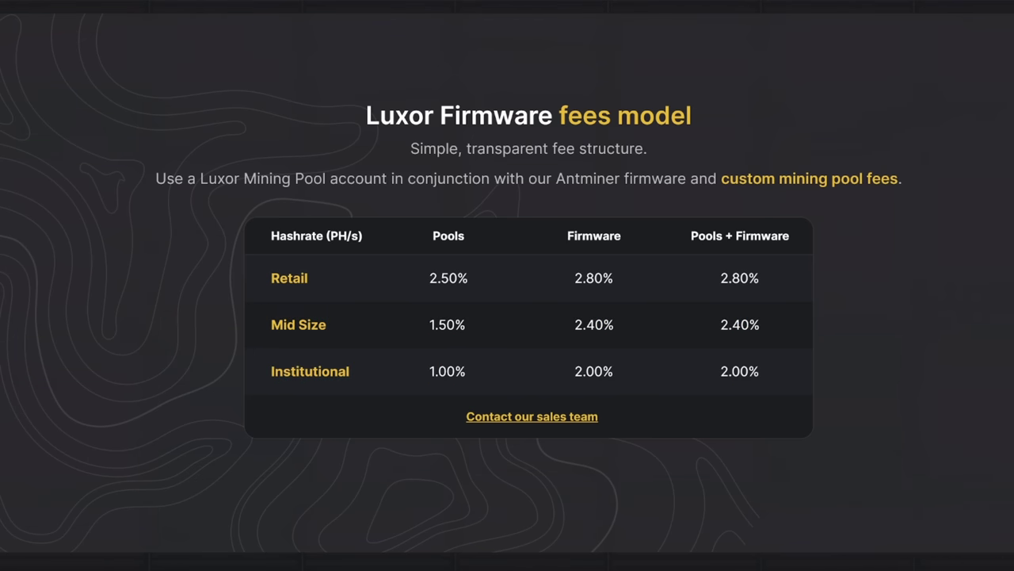
pyautogui.moveTo(718, 279); pyautogui.dragTo(802, 286)
pyautogui.click(801, 299)
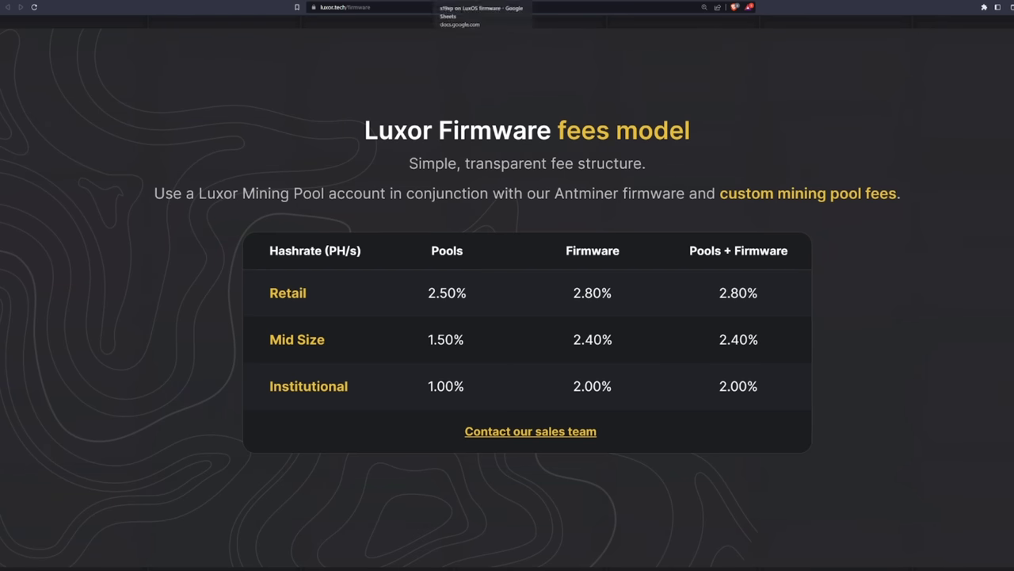
pyautogui.click(444, 3)
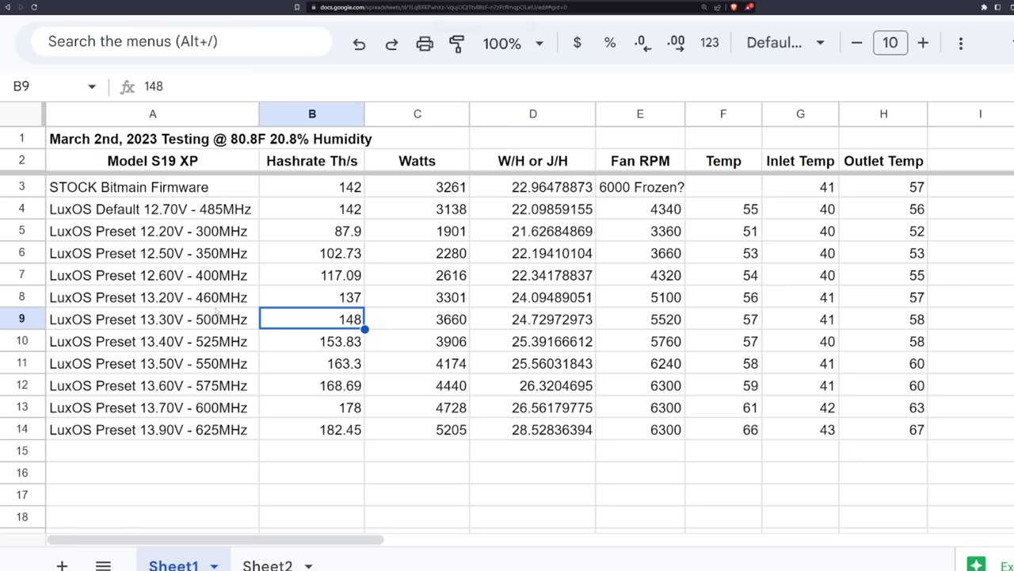
# Check the 148, 153.83 and 168.69 hashrate values in cells B9, B10 and B12
pyautogui.click(342, 342)
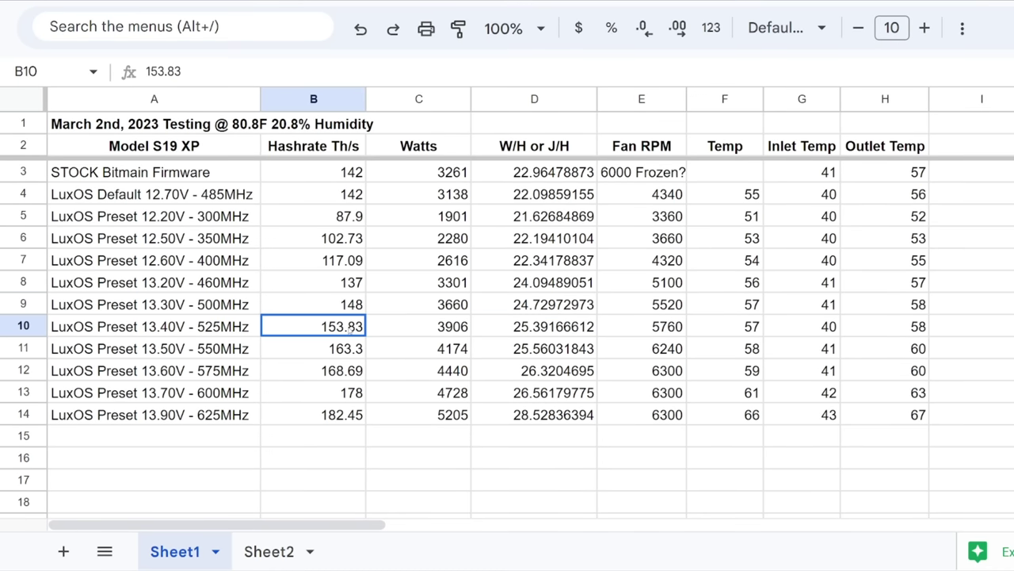
pyautogui.click(318, 376)
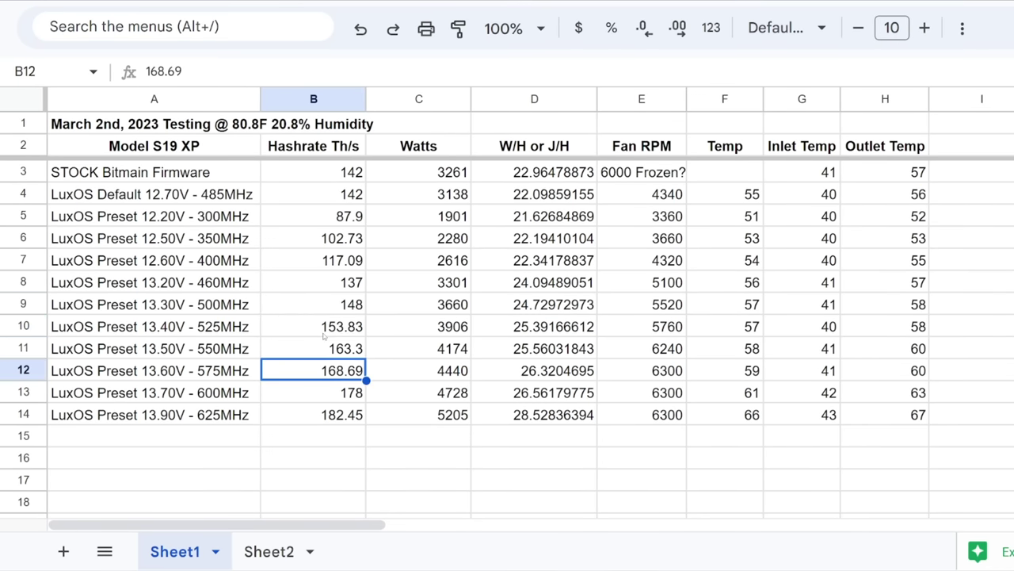
pyautogui.click(325, 333)
pyautogui.click(325, 311)
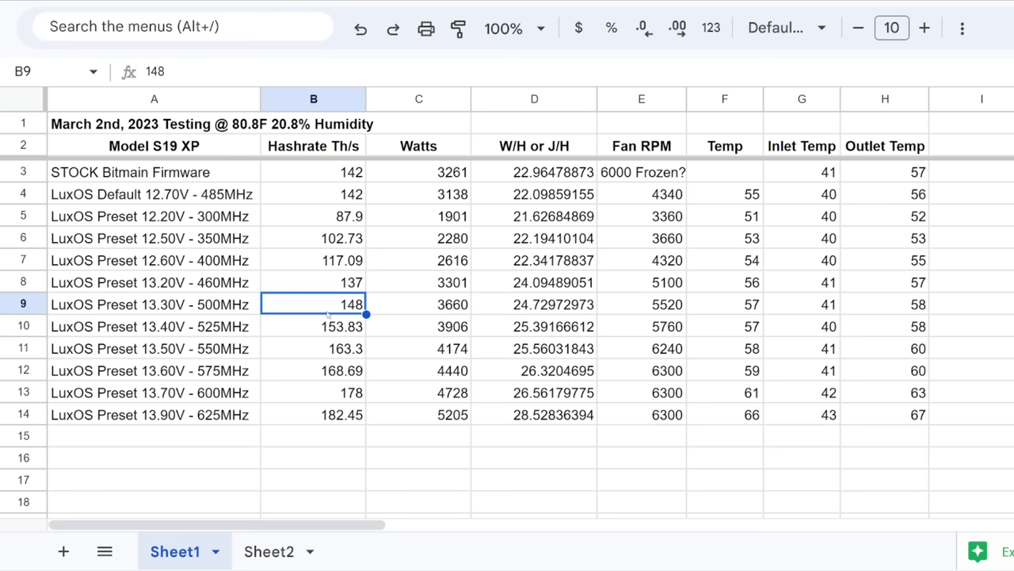
# Select the 500MHz and 525MHz preset rows, then bring up the LuxOS preset profiles list
pyautogui.click(215, 319)
pyautogui.moveTo(210, 312); pyautogui.dragTo(560, 397)
pyautogui.click(200, 289)
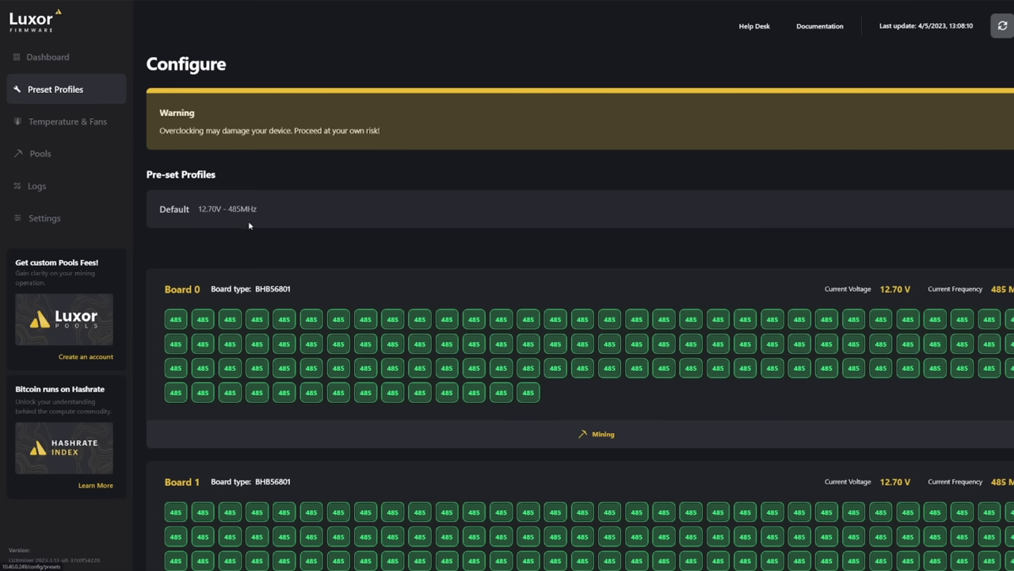
pyautogui.click(246, 213)
pyautogui.scroll(1, 234, 263)
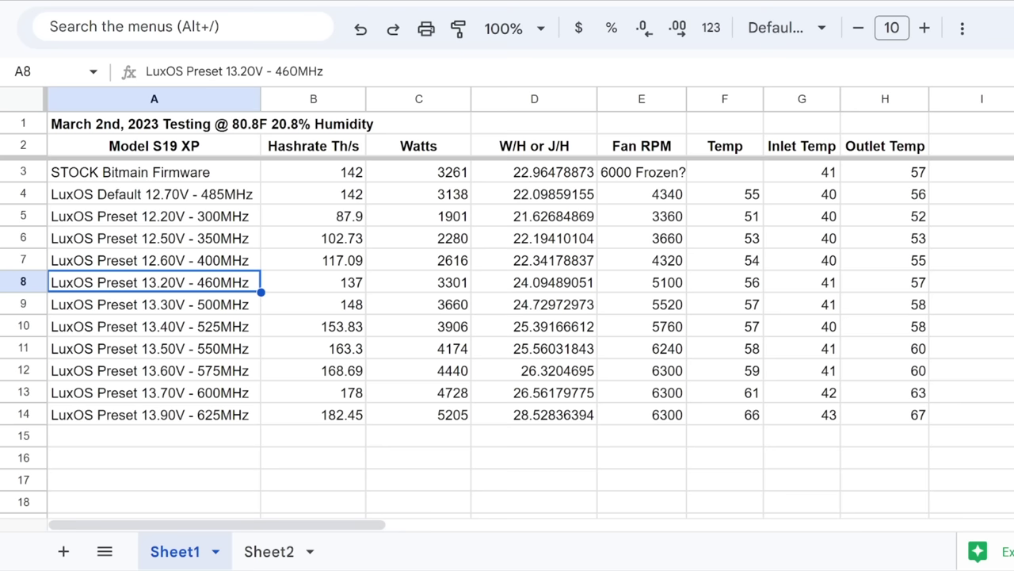
pyautogui.click(534, 215)
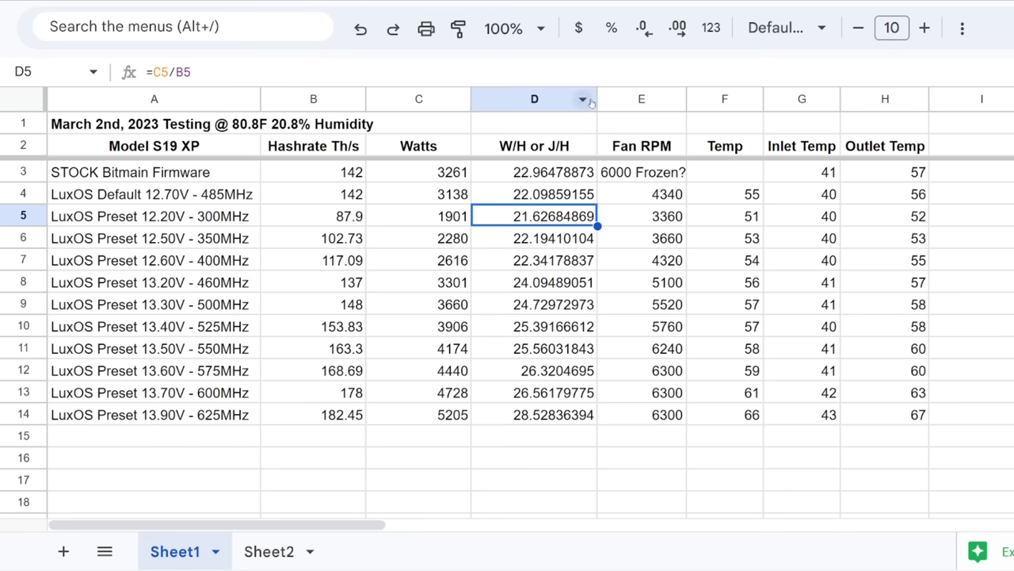
pyautogui.rightClick(585, 100)
pyautogui.click(666, 519)
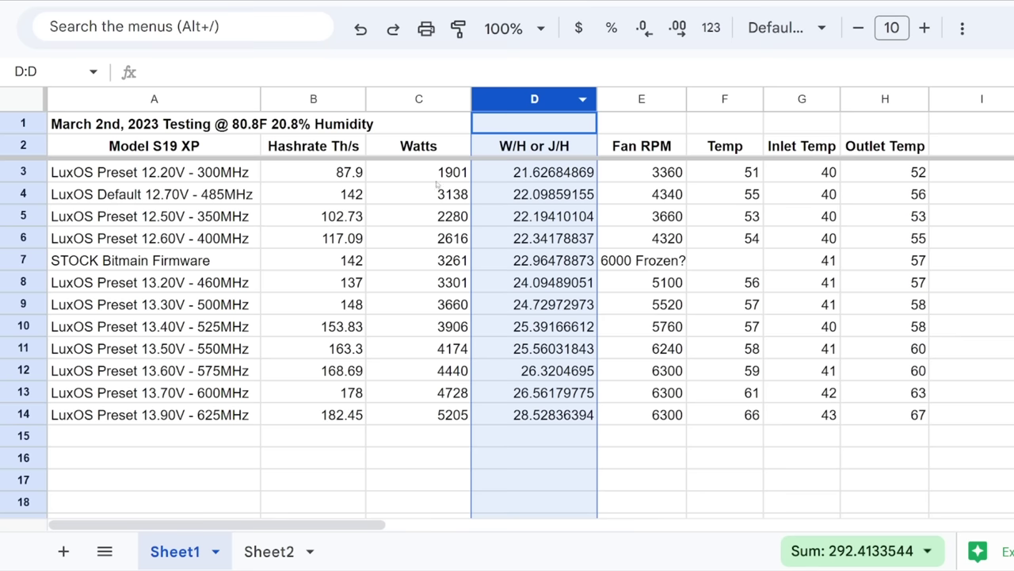
pyautogui.click(205, 179)
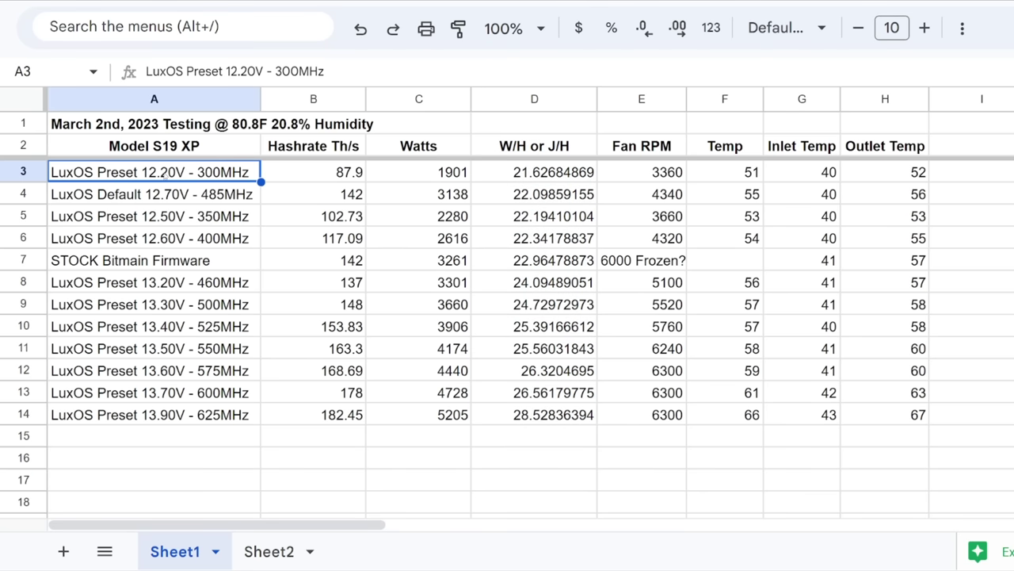
pyautogui.click(352, 181)
pyautogui.click(500, 187)
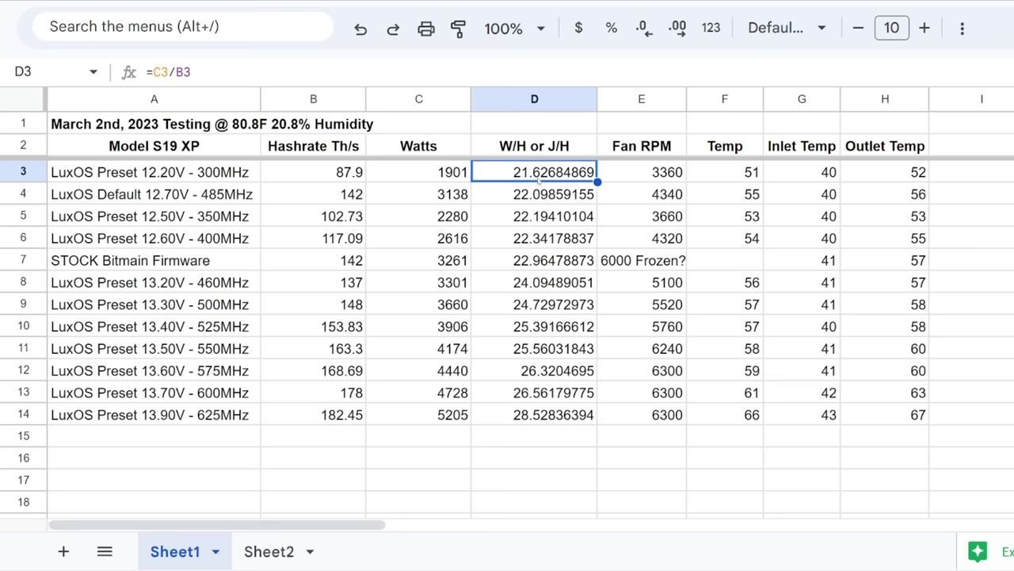
pyautogui.click(346, 181)
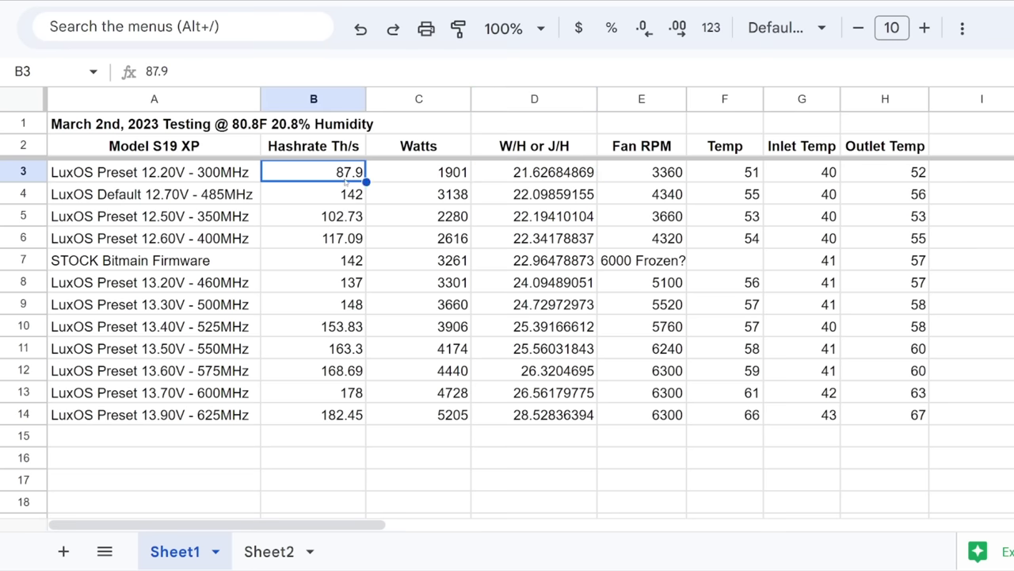
pyautogui.click(460, 180)
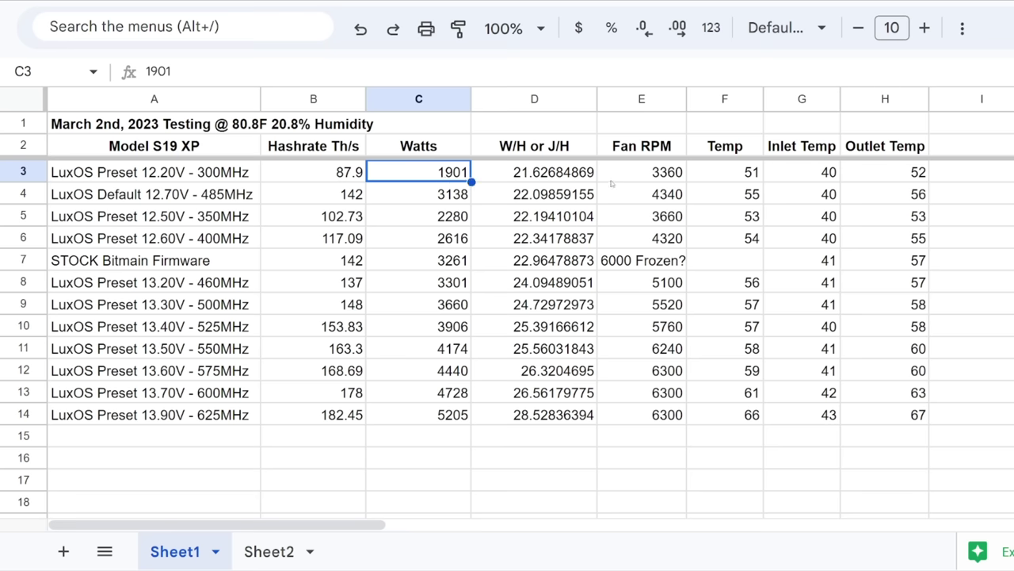
pyautogui.click(562, 172)
pyautogui.click(665, 181)
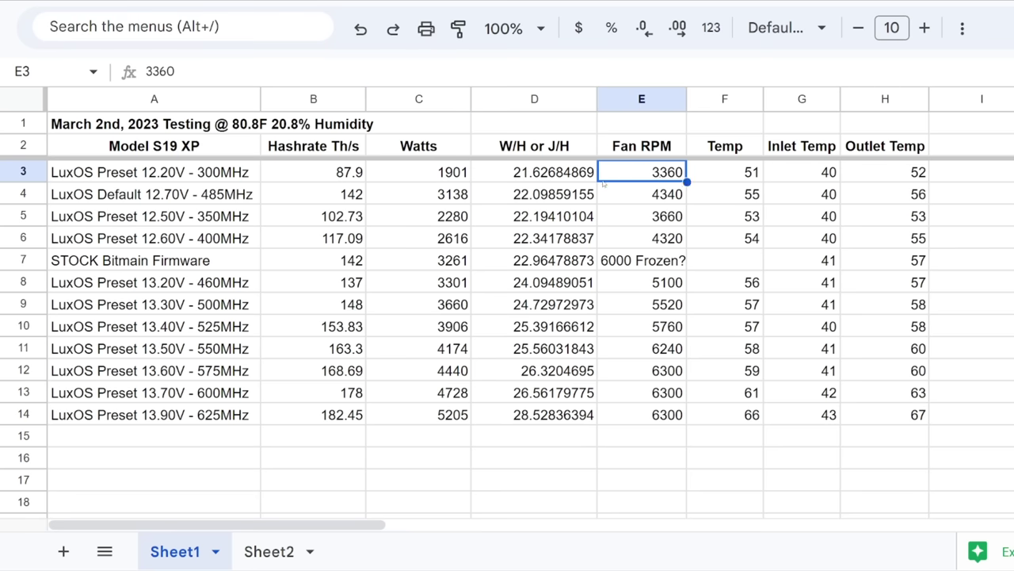
pyautogui.click(531, 174)
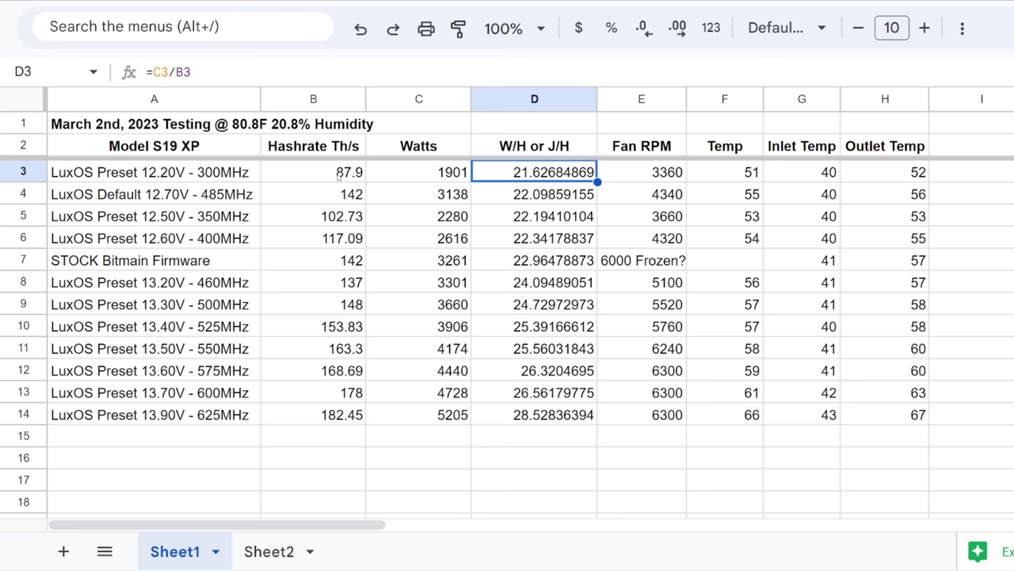
pyautogui.click(533, 200)
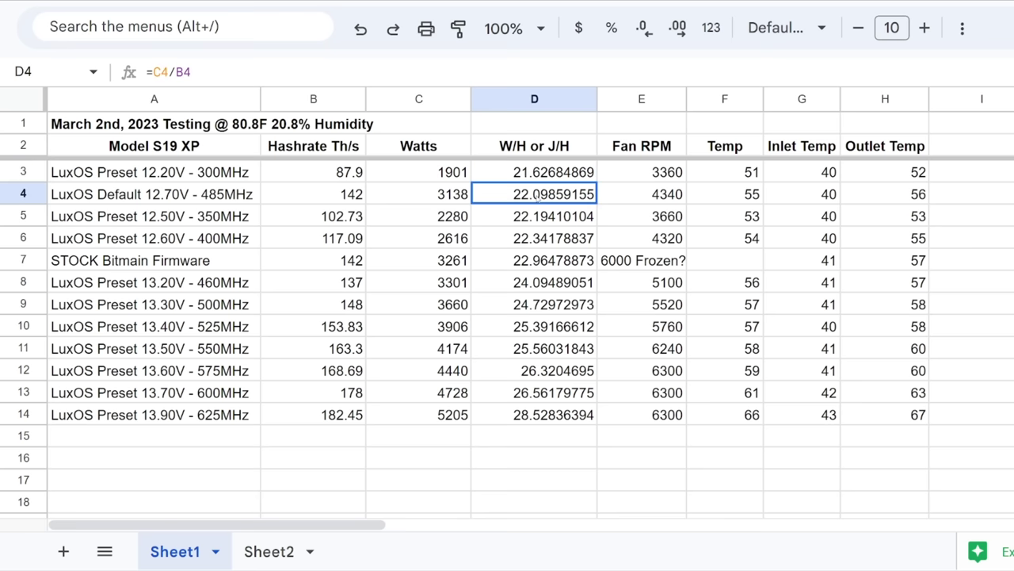
pyautogui.click(532, 236)
pyautogui.click(185, 220)
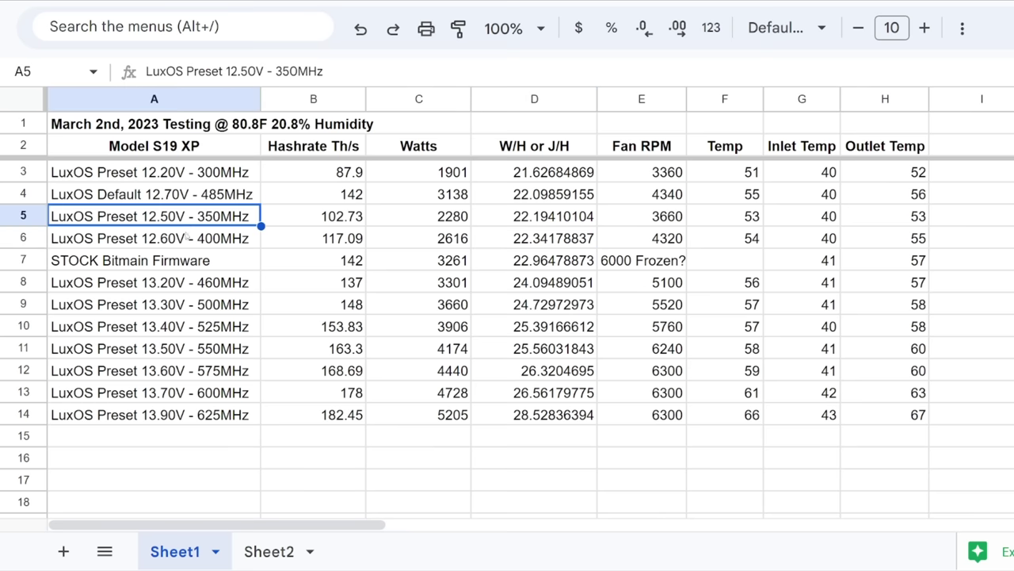
pyautogui.click(188, 236)
pyautogui.click(189, 222)
pyautogui.click(335, 225)
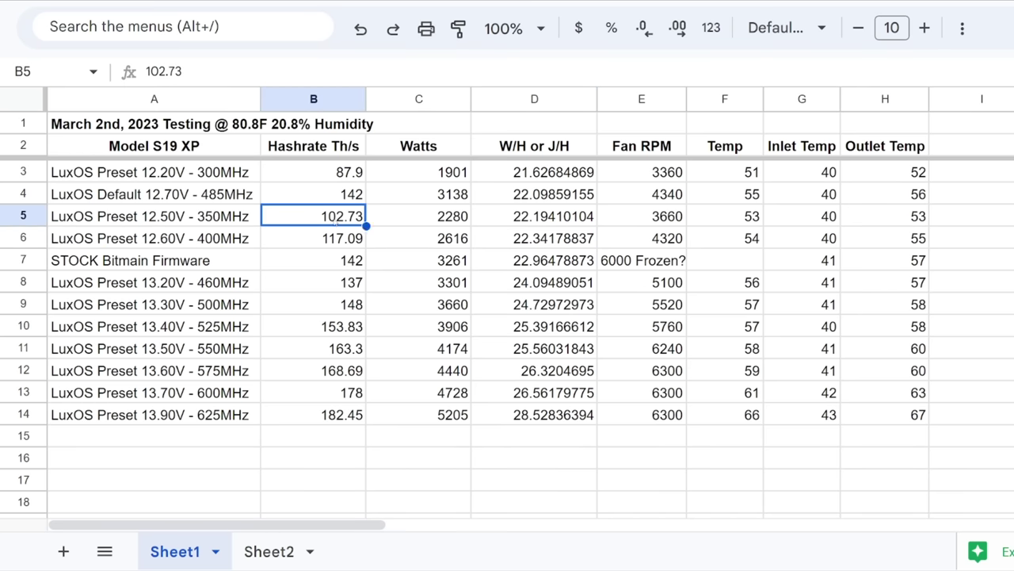
pyautogui.click(181, 243)
pyautogui.click(330, 244)
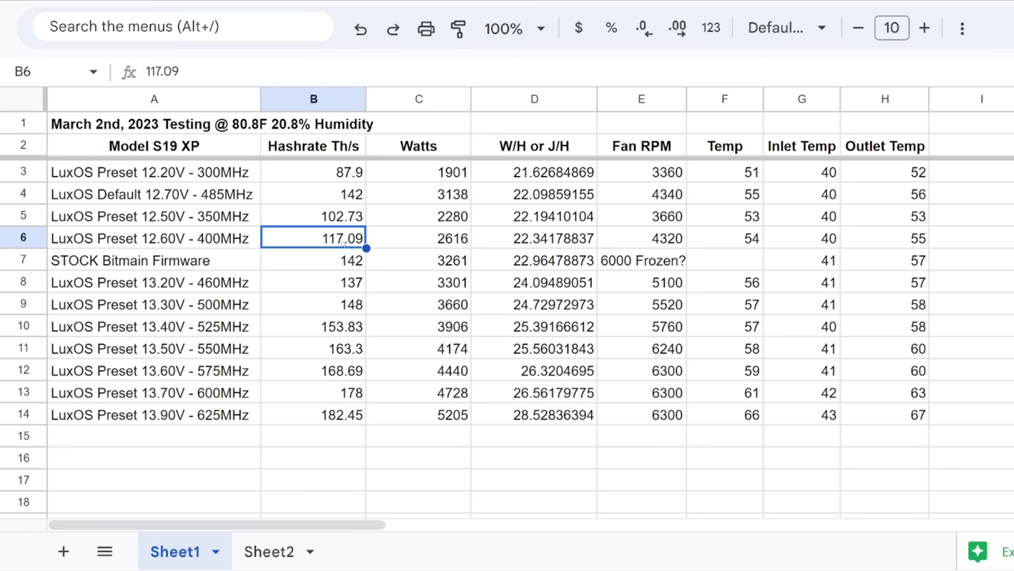
pyautogui.click(89, 198)
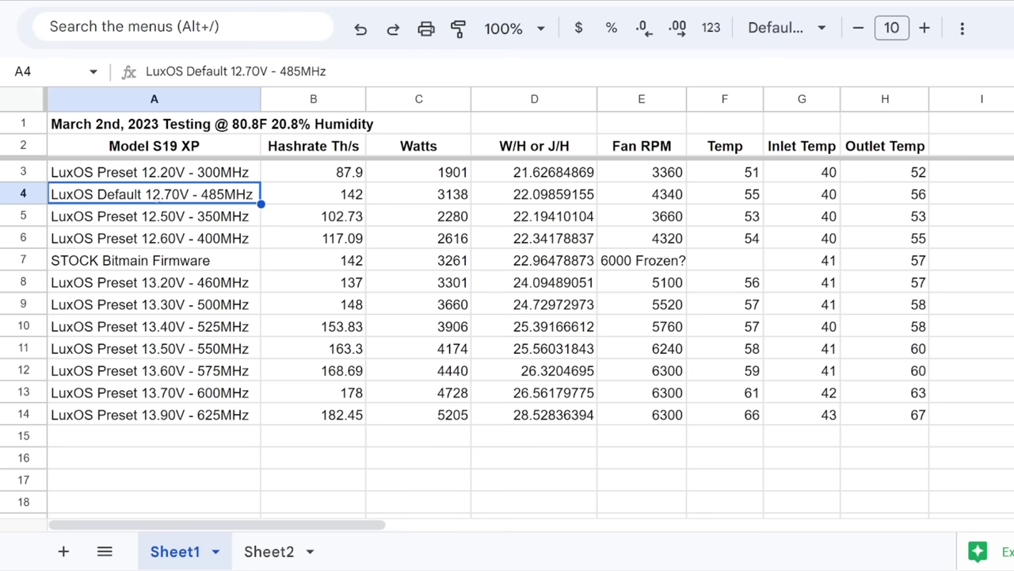
pyautogui.click(349, 195)
pyautogui.click(547, 198)
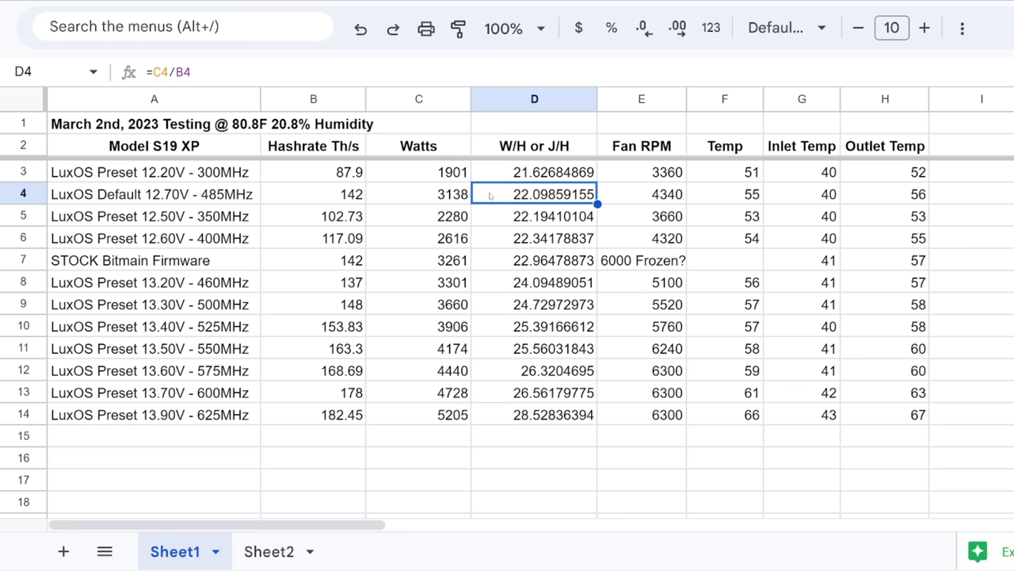
pyautogui.click(523, 201)
pyautogui.press('Left')
pyautogui.press('Left')
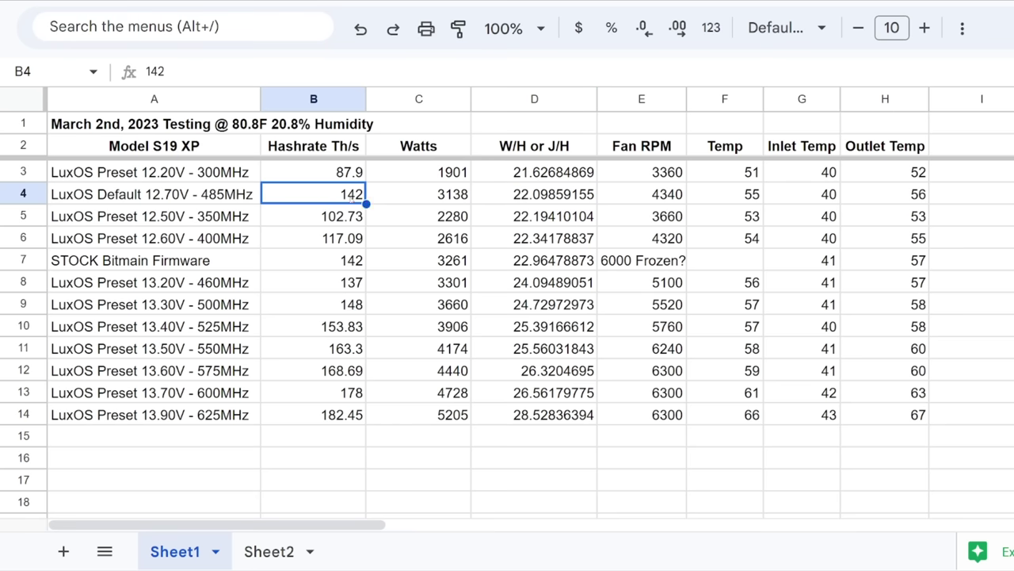
pyautogui.moveTo(199, 287); pyautogui.dragTo(553, 349)
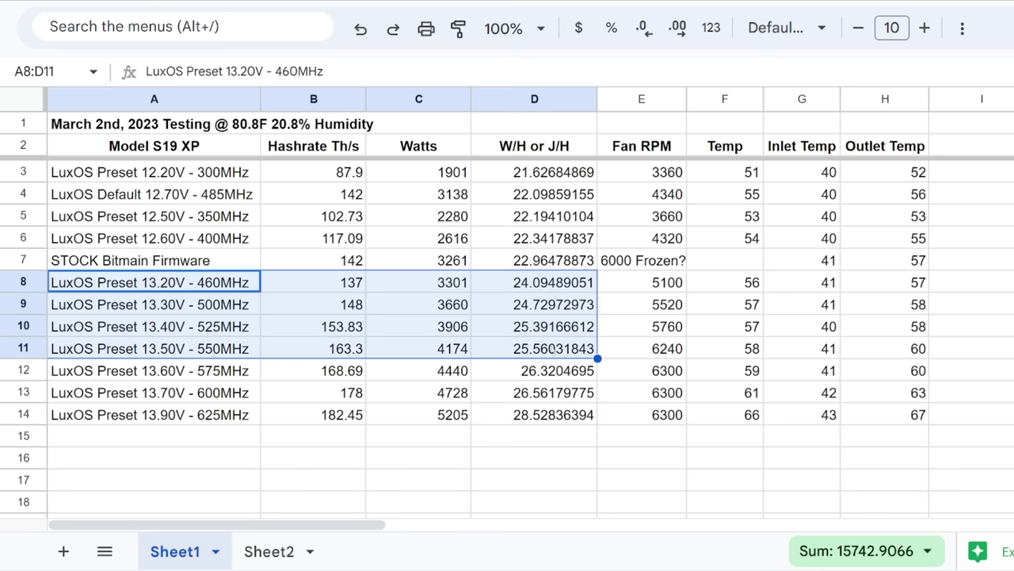
pyautogui.click(341, 305)
pyautogui.moveTo(198, 304); pyautogui.dragTo(525, 393)
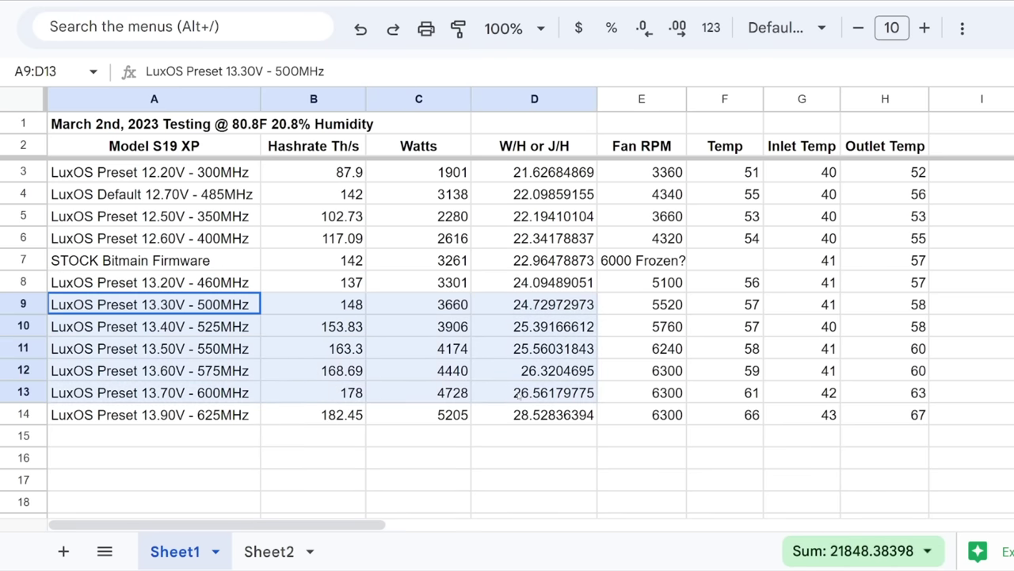
pyautogui.click(511, 327)
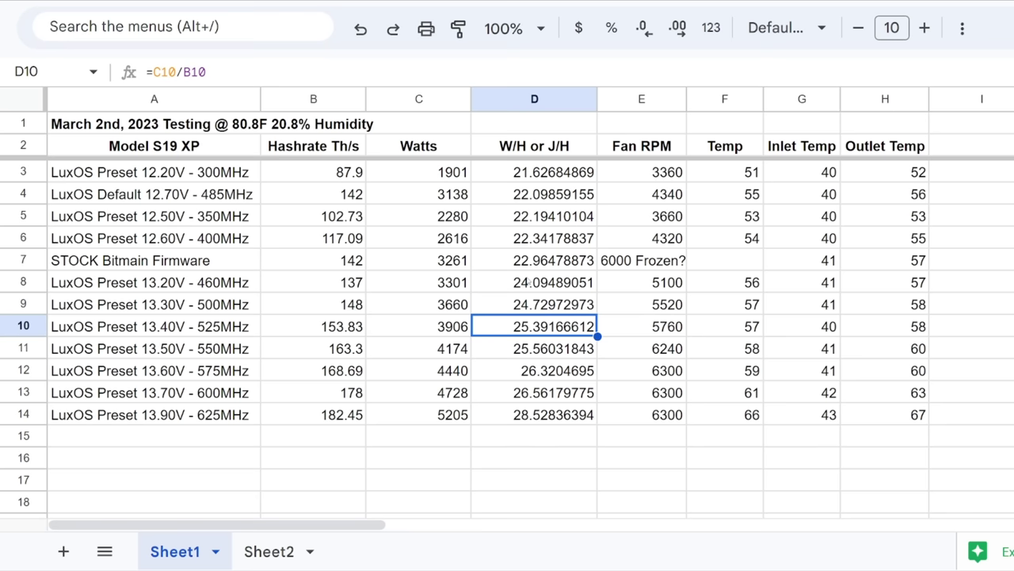
pyautogui.click(529, 280)
pyautogui.click(527, 308)
pyautogui.click(521, 333)
pyautogui.click(349, 333)
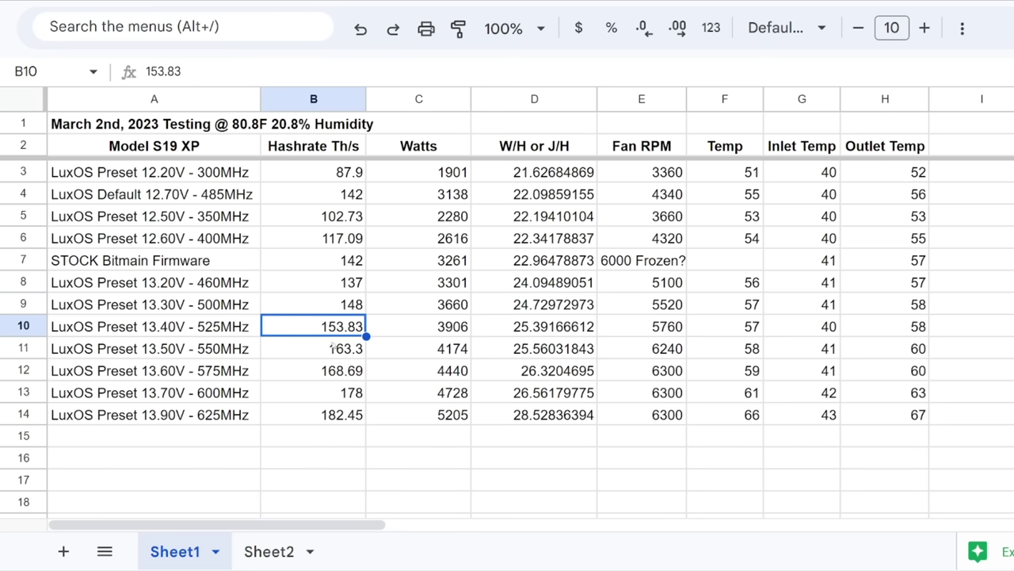
pyautogui.click(332, 348)
pyautogui.click(328, 382)
pyautogui.click(316, 356)
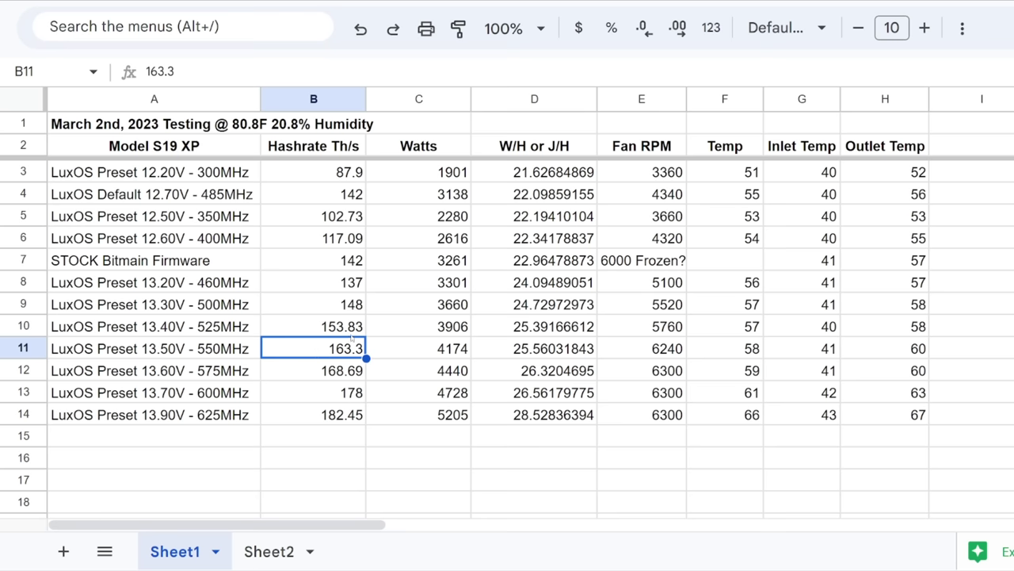
pyautogui.click(525, 328)
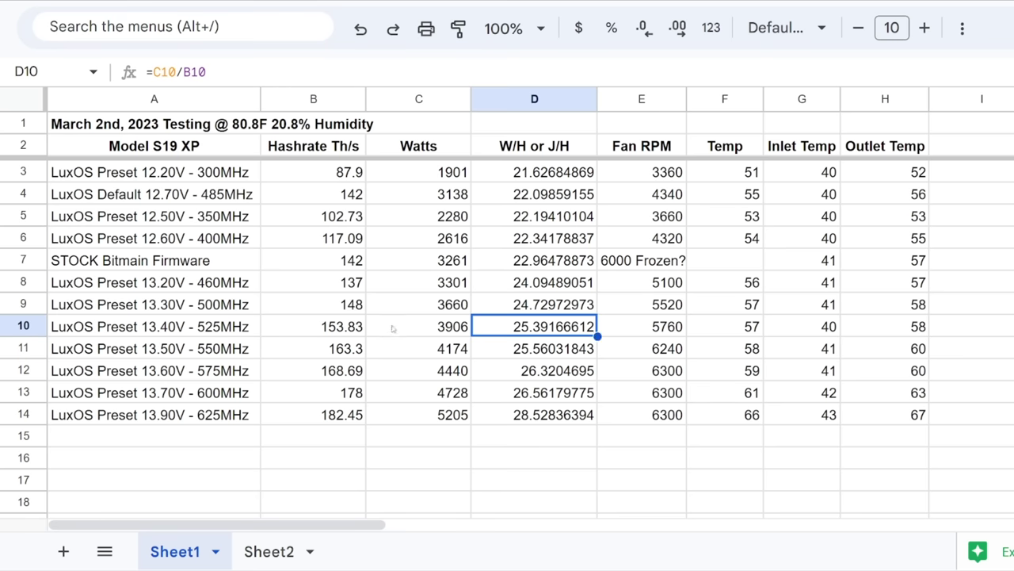
pyautogui.click(327, 357)
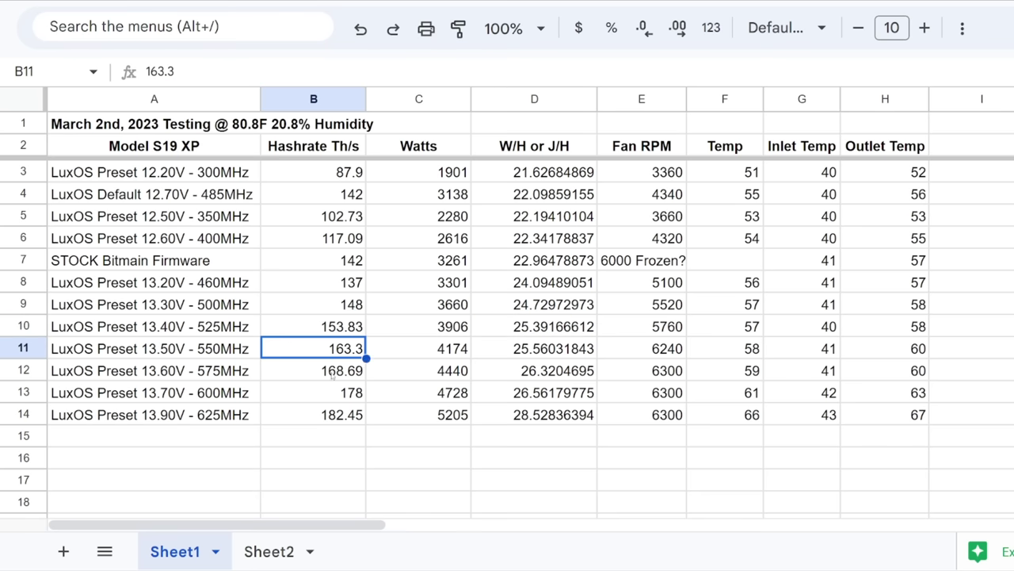
pyautogui.click(226, 354)
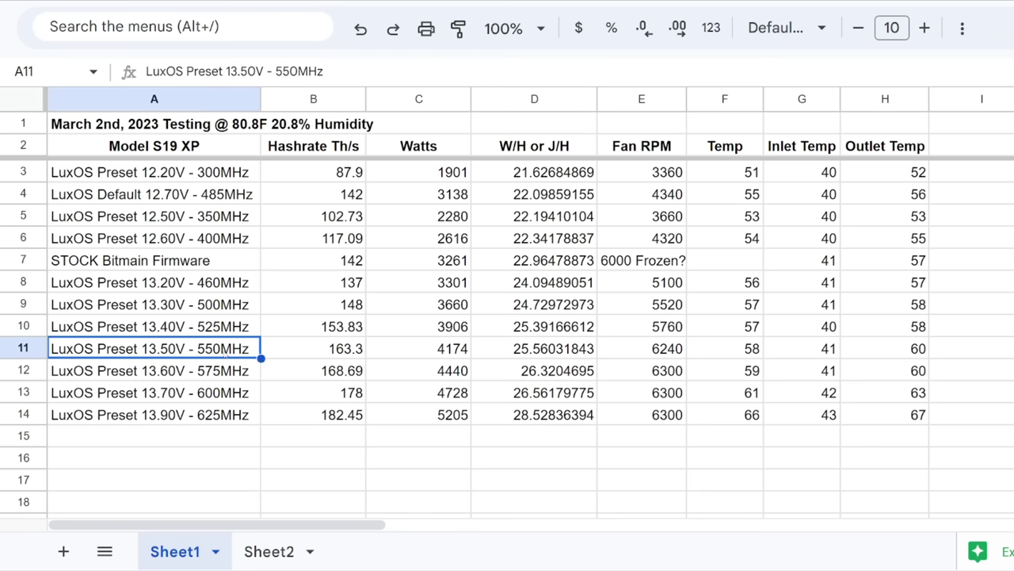
pyautogui.click(491, 349)
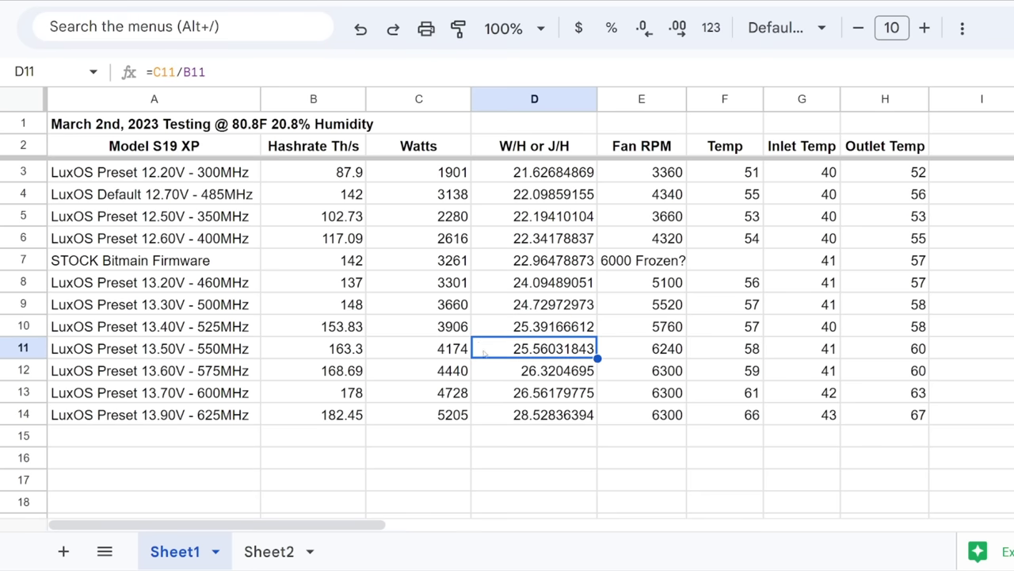
pyautogui.click(333, 356)
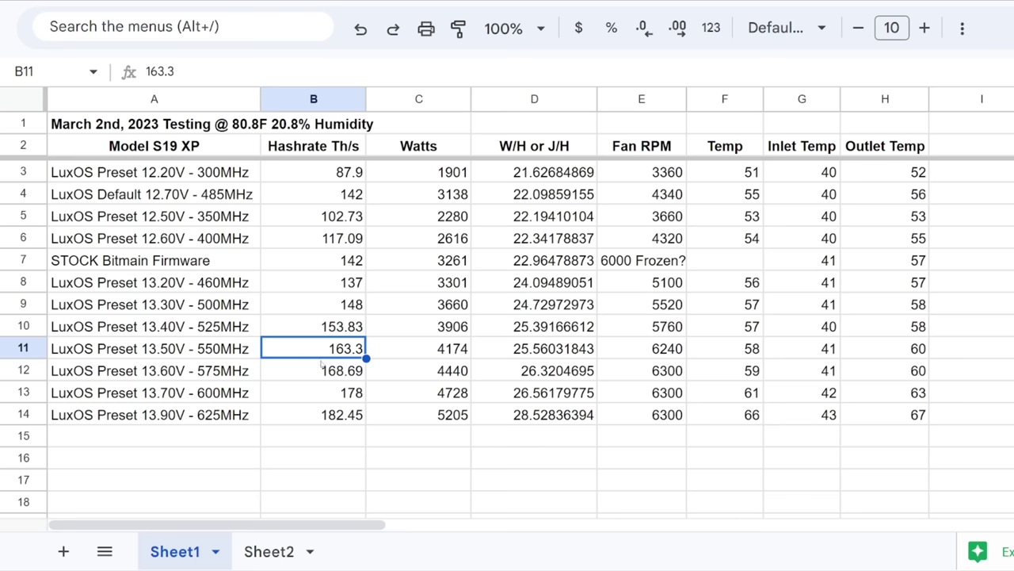
pyautogui.click(430, 358)
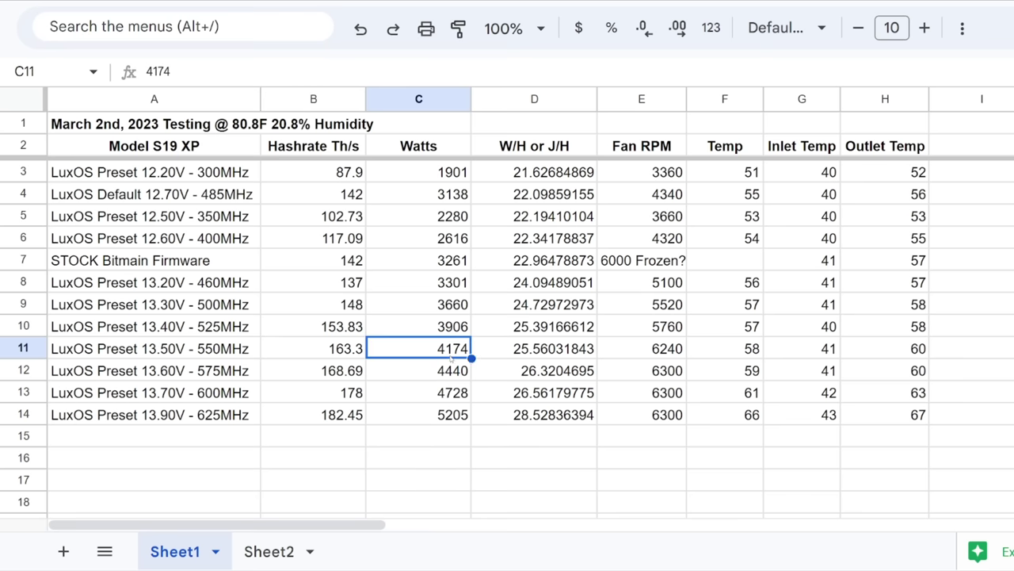
pyautogui.click(501, 358)
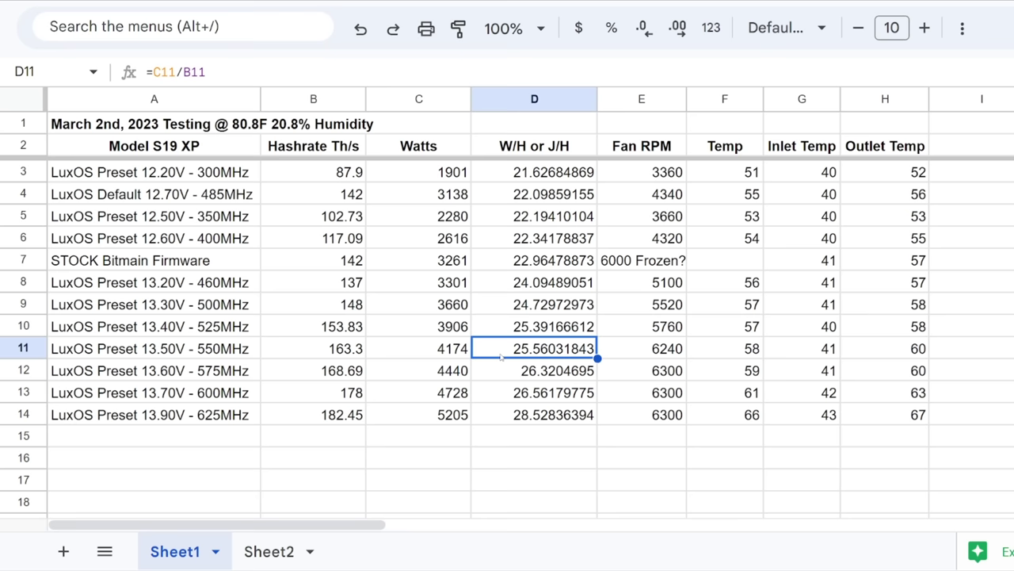
pyautogui.click(737, 353)
pyautogui.hotkey('shift', 'Down')
pyautogui.hotkey('shift', 'Left')
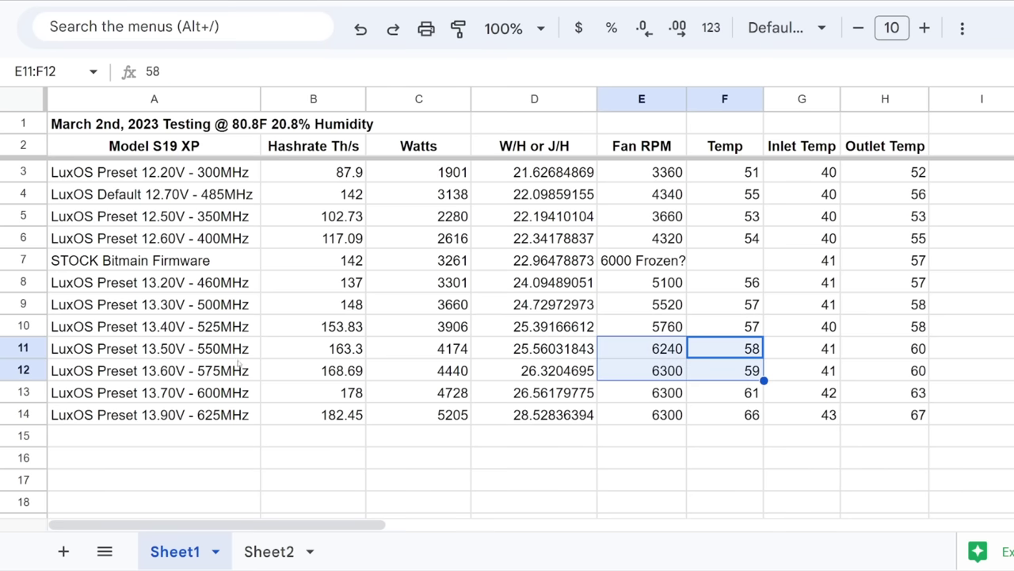
pyautogui.click(169, 350)
pyautogui.hotkey('shift', 'Down')
pyautogui.hotkey('shift', 'Down')
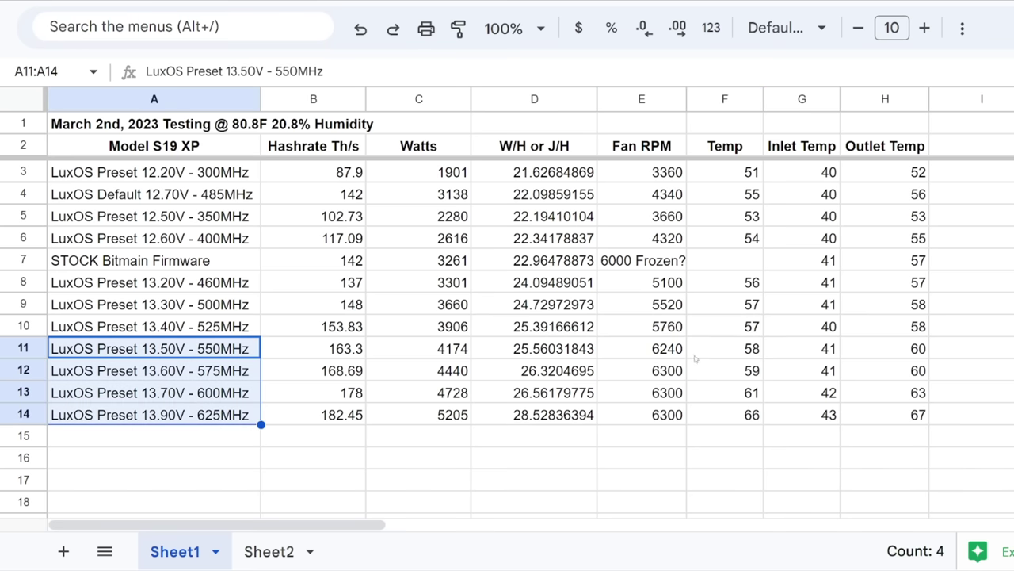
pyautogui.moveTo(695, 359); pyautogui.dragTo(869, 413)
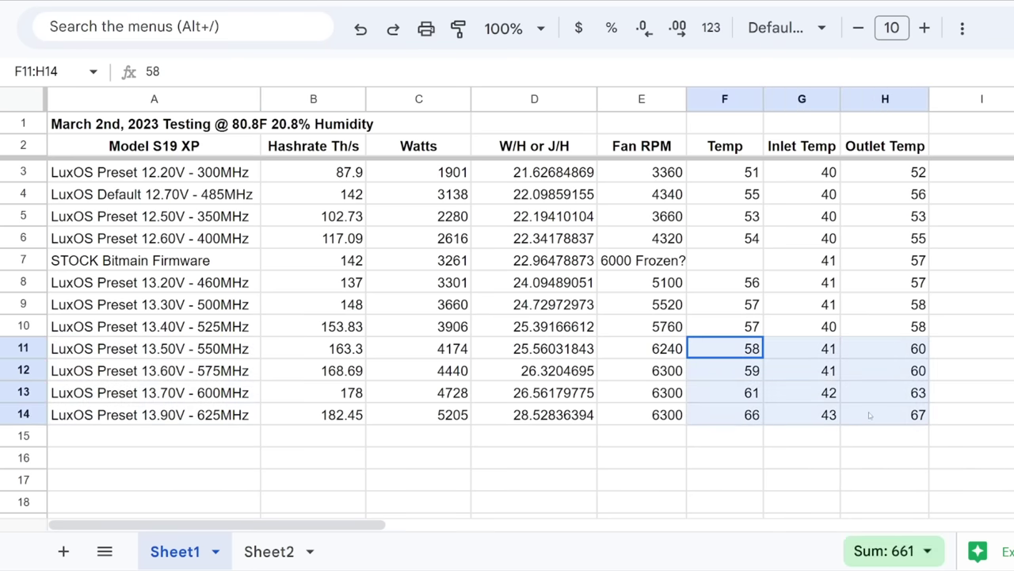
pyautogui.click(873, 357)
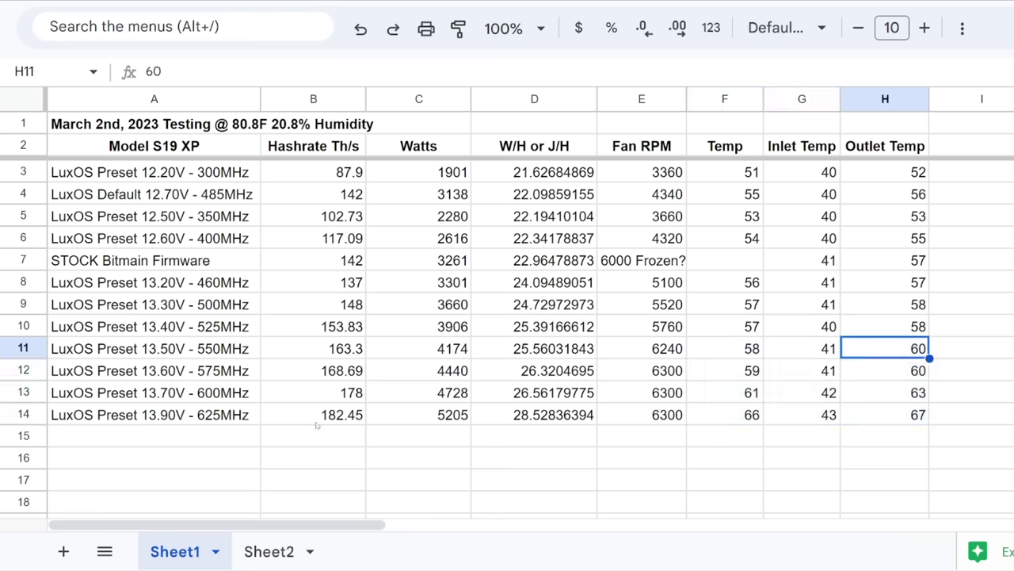
pyautogui.click(195, 422)
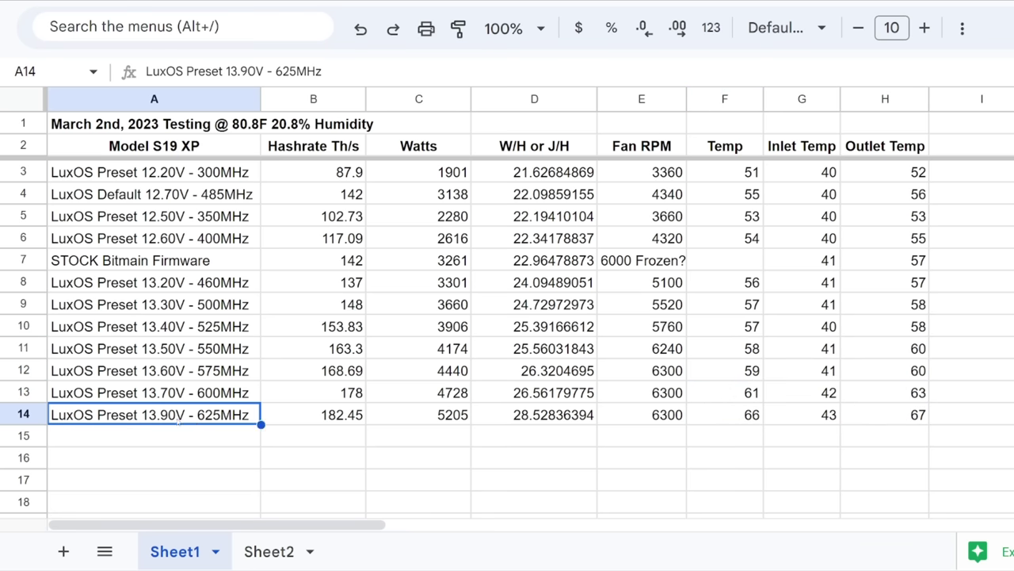
pyautogui.click(335, 419)
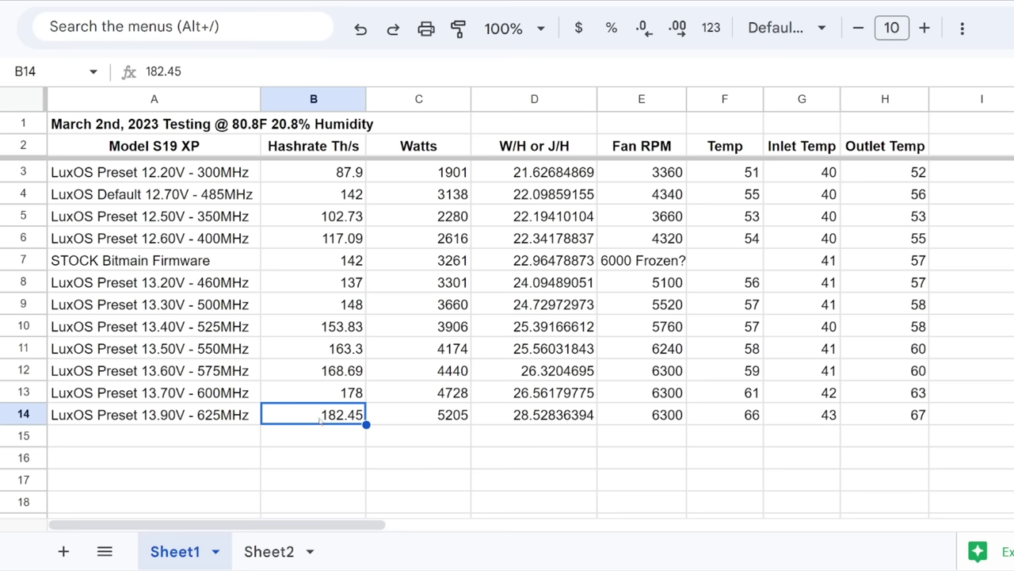
pyautogui.click(711, 419)
pyautogui.click(907, 421)
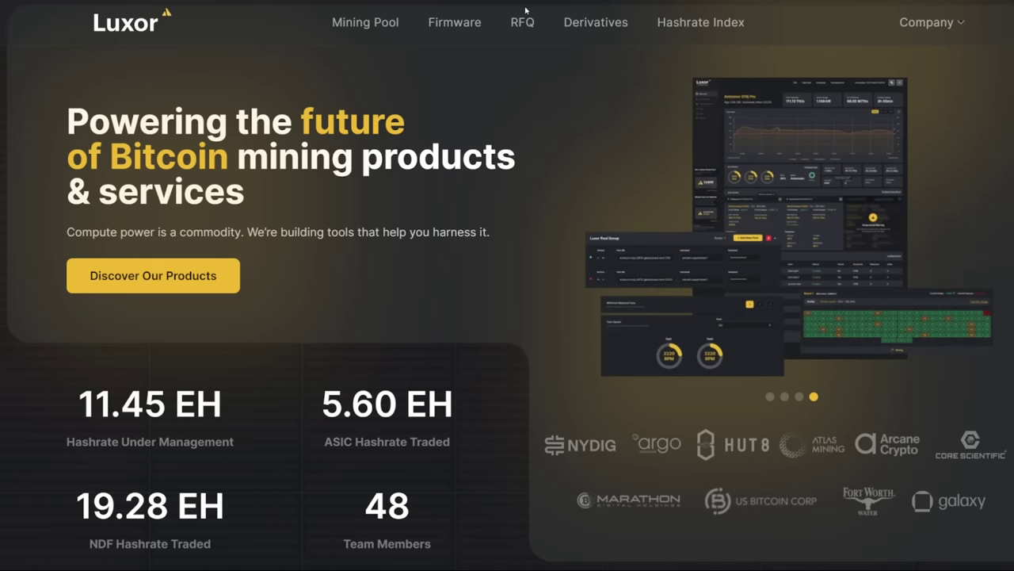
# Go to the LuxOS Download Center and expand the Antminer S19 XP and S19j Pro sections
pyautogui.click(446, 26)
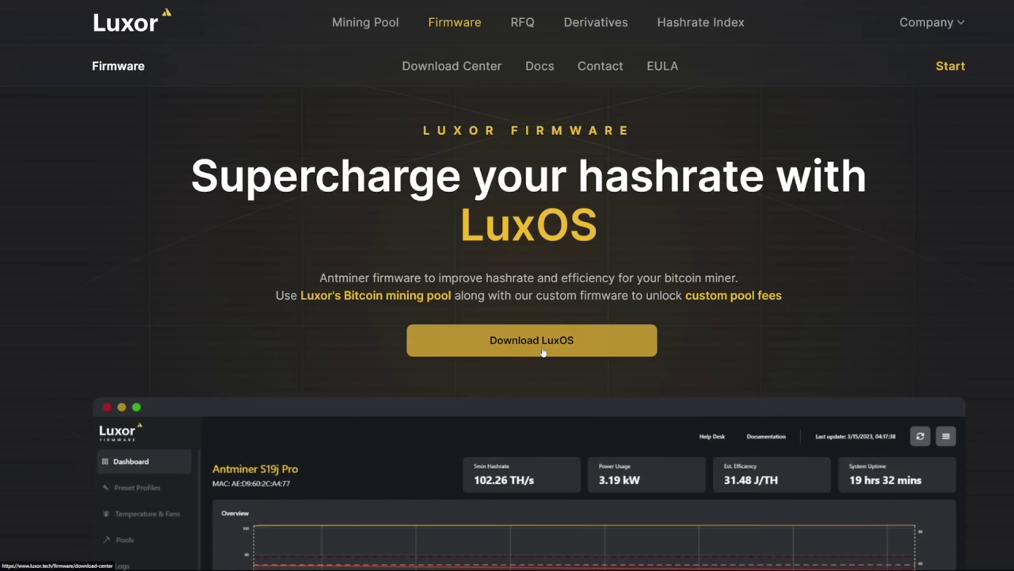
pyautogui.click(545, 349)
pyautogui.scroll(-1, 198, 332)
pyautogui.click(265, 324)
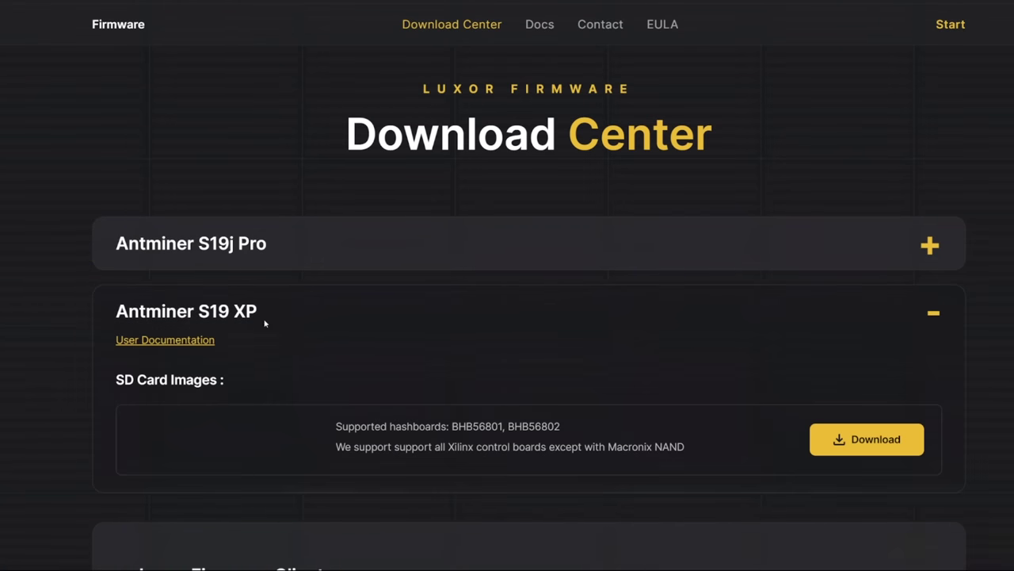
pyautogui.click(333, 262)
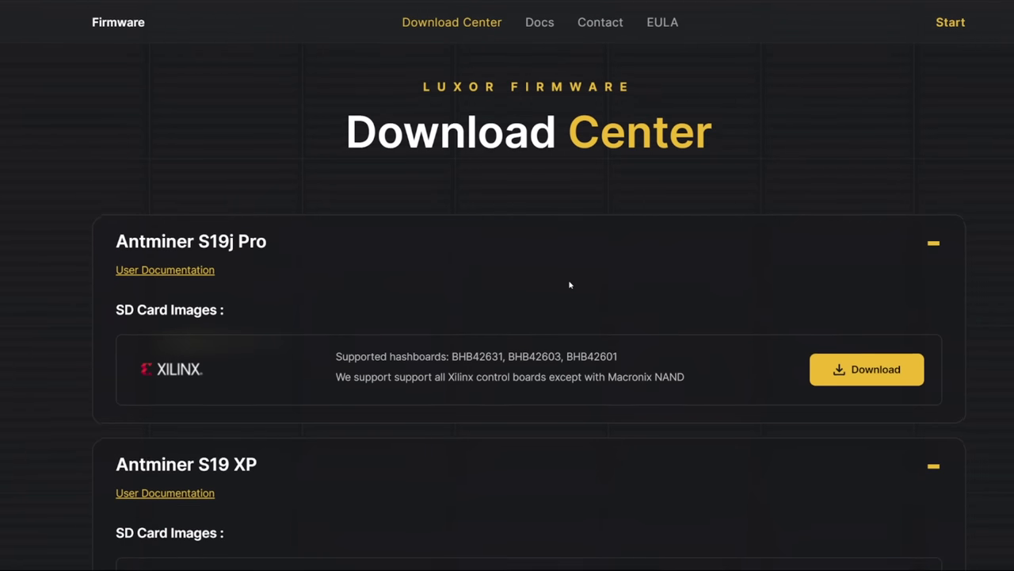
pyautogui.scroll(-1, 569, 283)
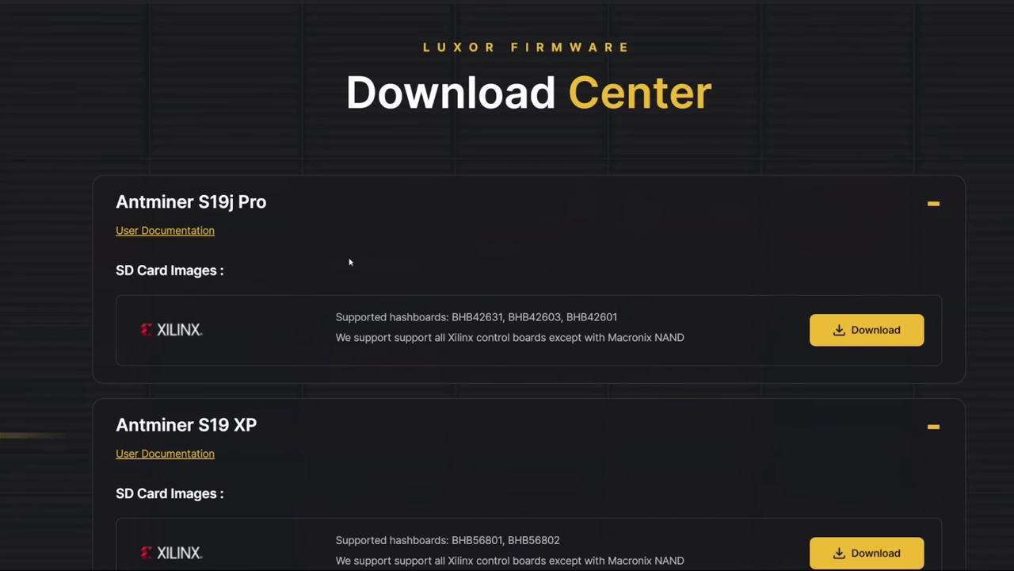
# Highlight the Antminer S19j Pro and S19 XP headings above their SD card image downloads
pyautogui.moveTo(267, 202); pyautogui.dragTo(112, 203)
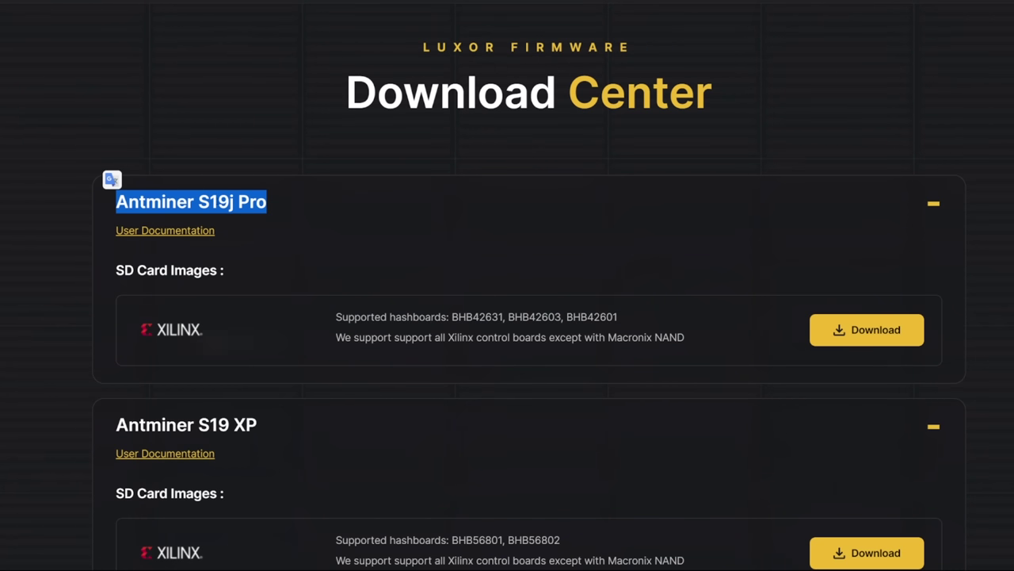
pyautogui.press('Escape')
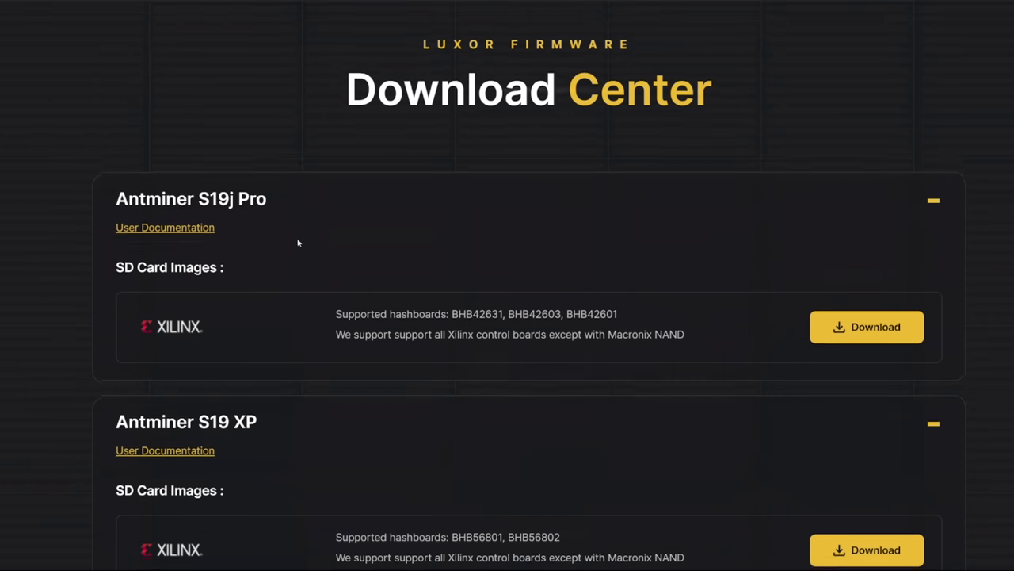
pyautogui.scroll(-1, 286, 309)
pyautogui.moveTo(264, 345); pyautogui.dragTo(306, 345)
pyautogui.click(279, 131)
pyautogui.scroll(2, 281, 139)
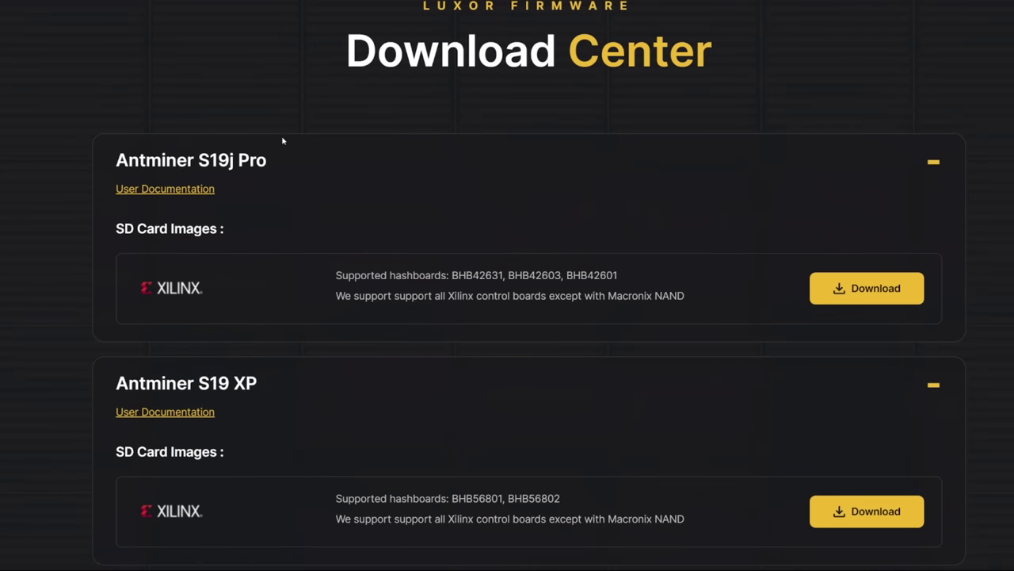
pyautogui.scroll(1, 281, 148)
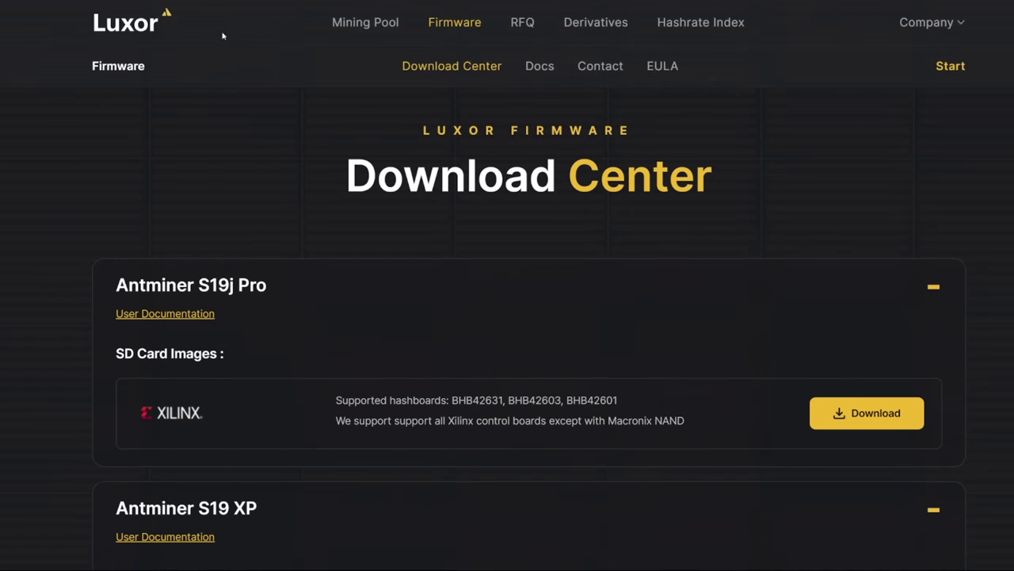